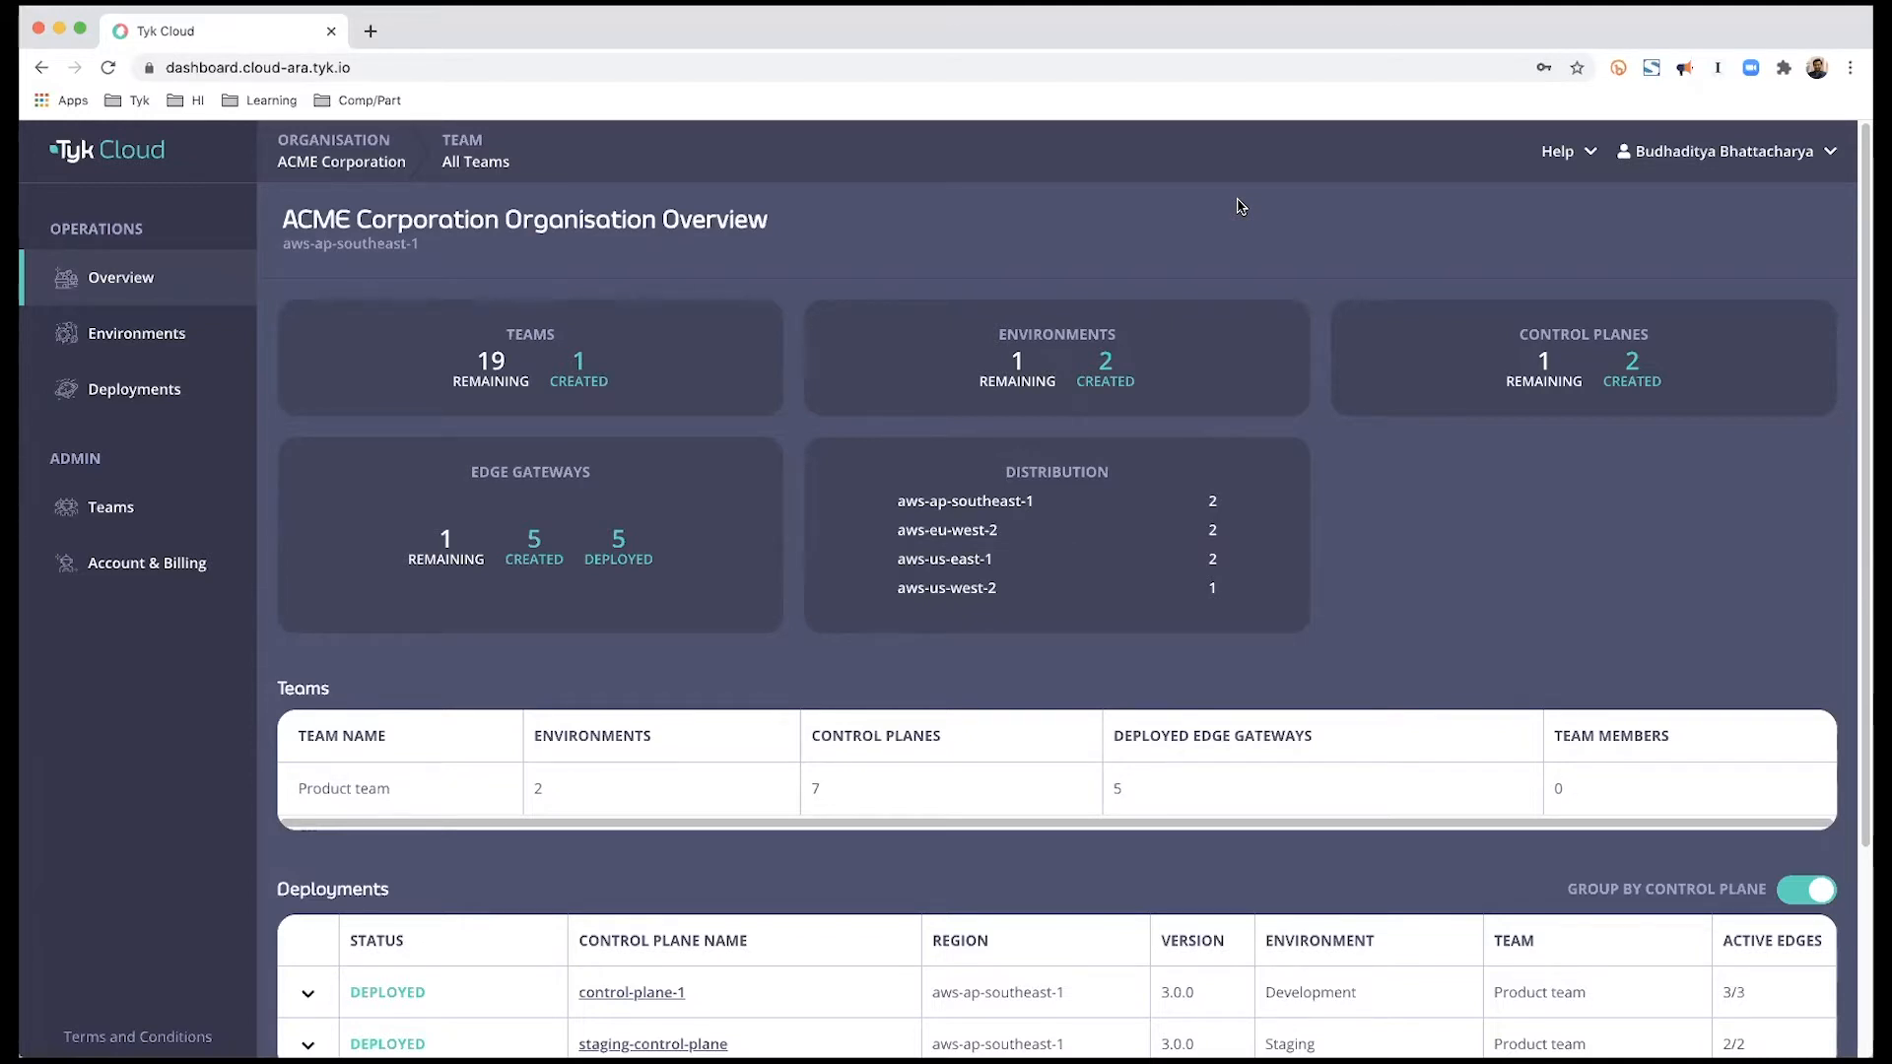
# Navigate Environments > Staging, expand the deployment and view staging-control-plane details.
pyautogui.click(121, 341)
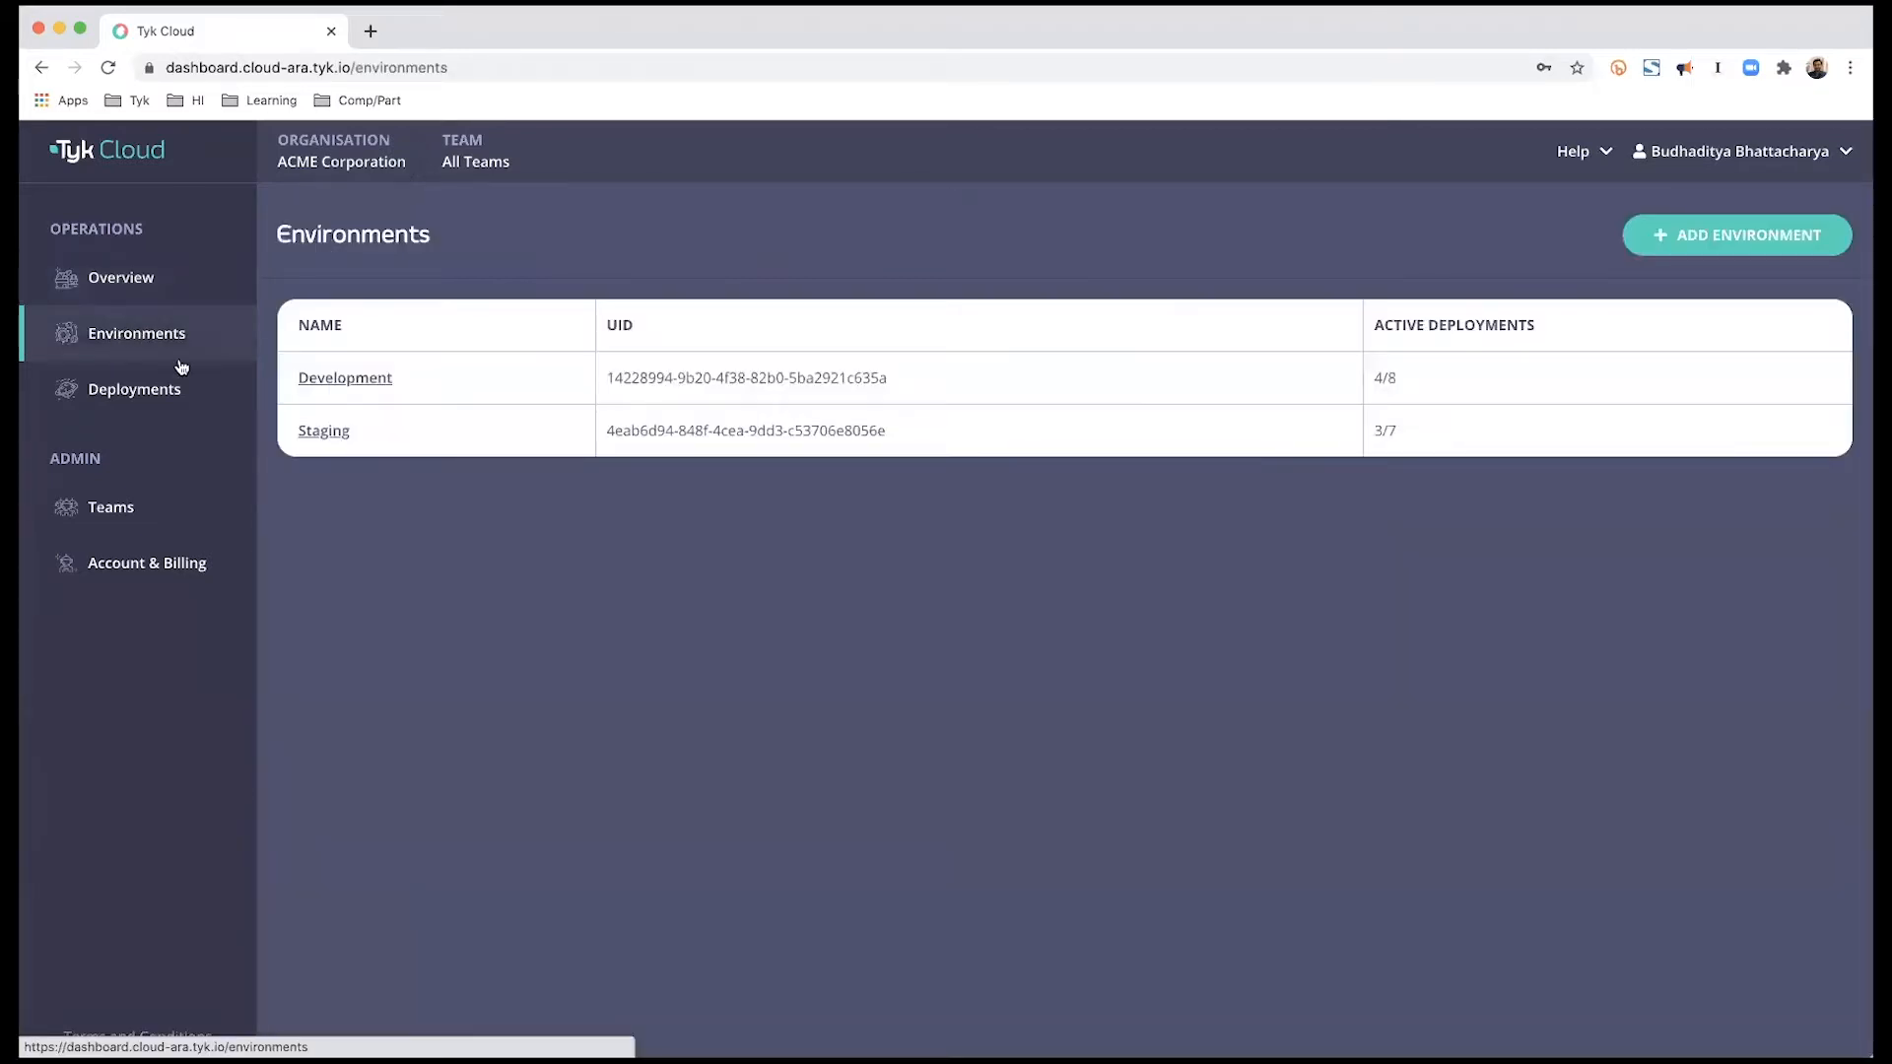
pyautogui.click(333, 433)
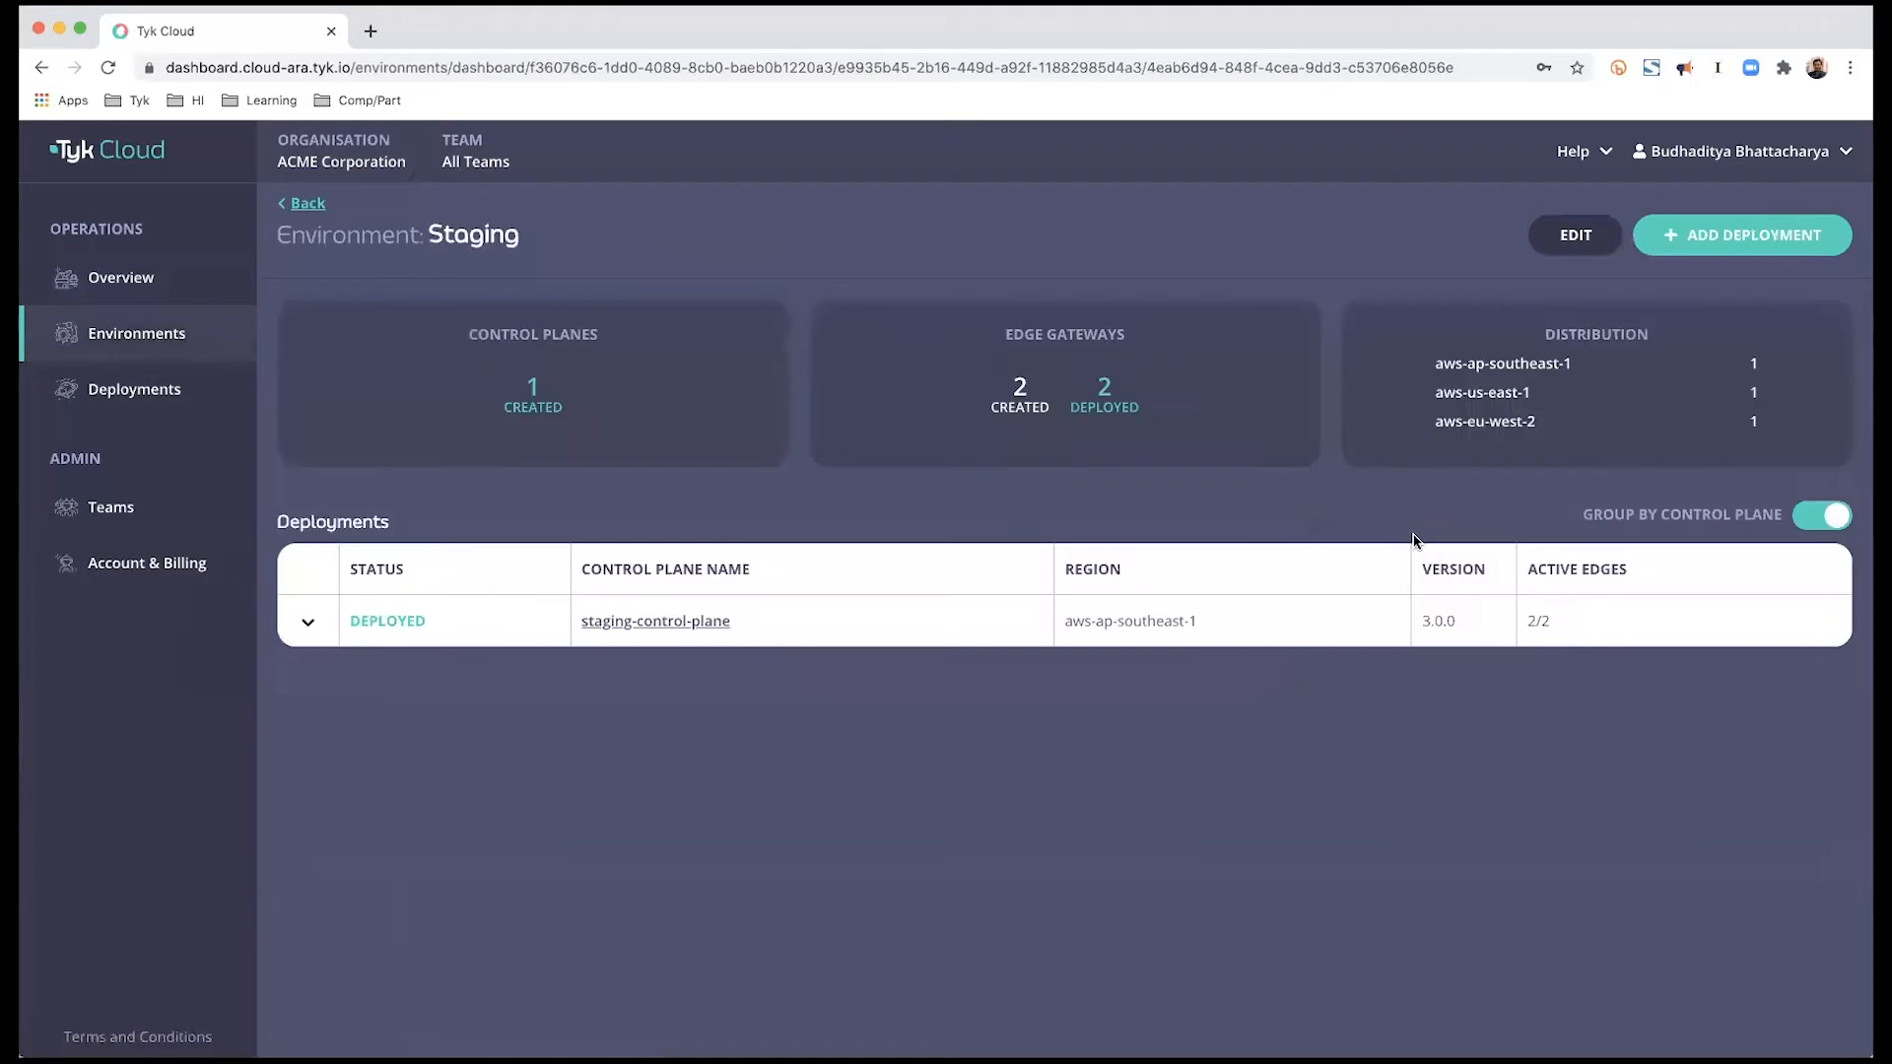
pyautogui.click(307, 621)
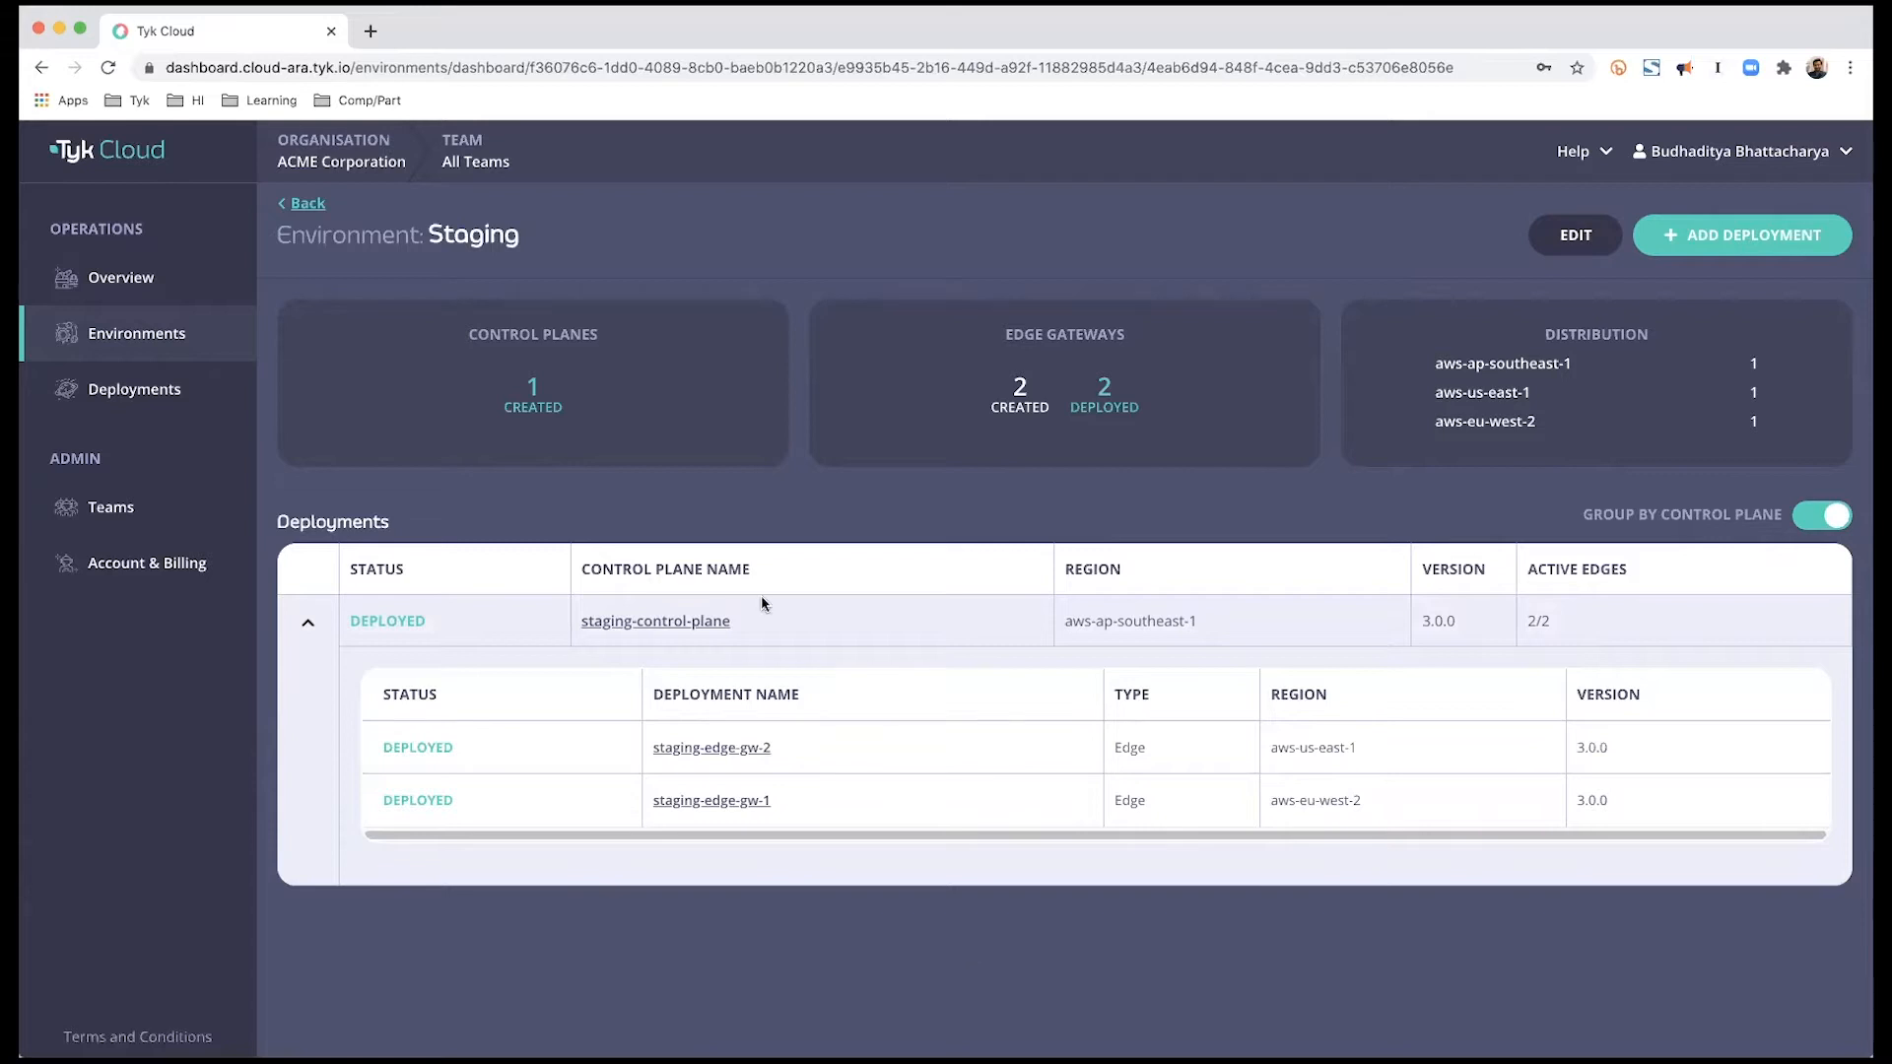
pyautogui.click(664, 622)
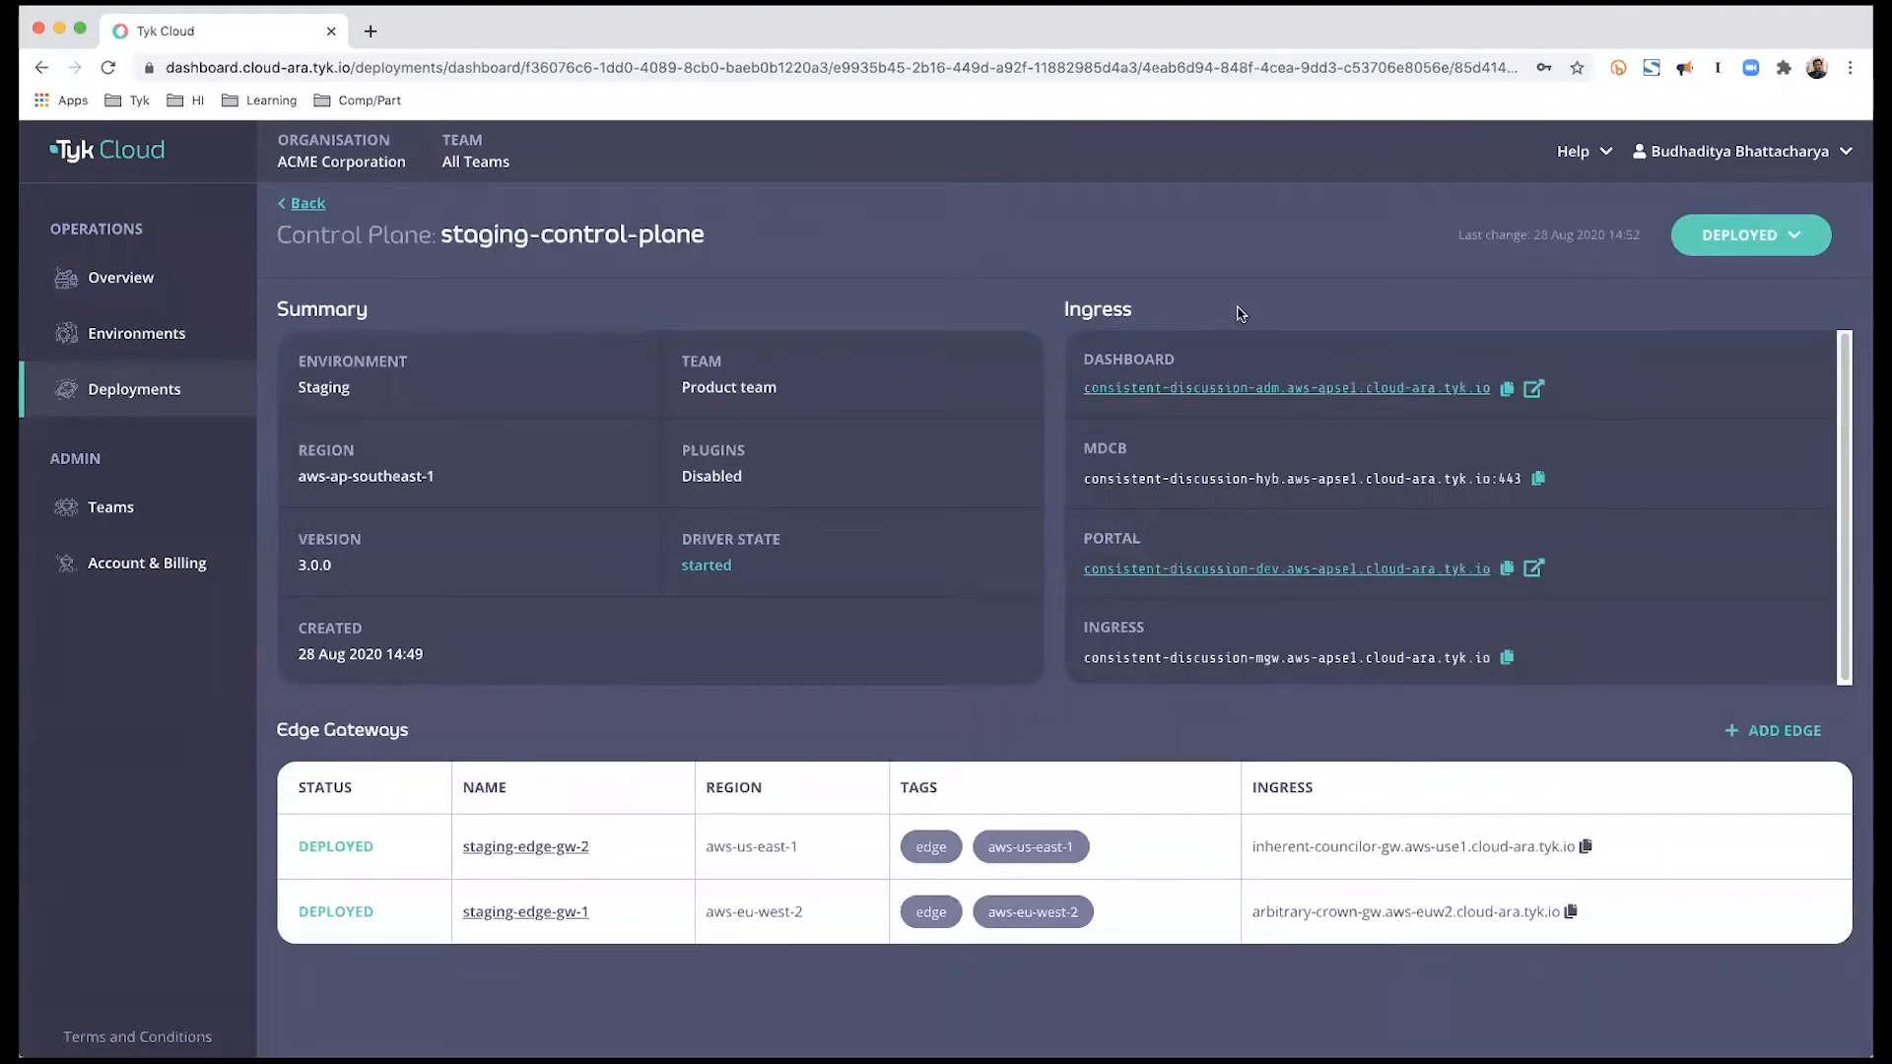
# Launch the staging control plane's Tyk Dashboard from its ingress link.
pyautogui.click(1158, 394)
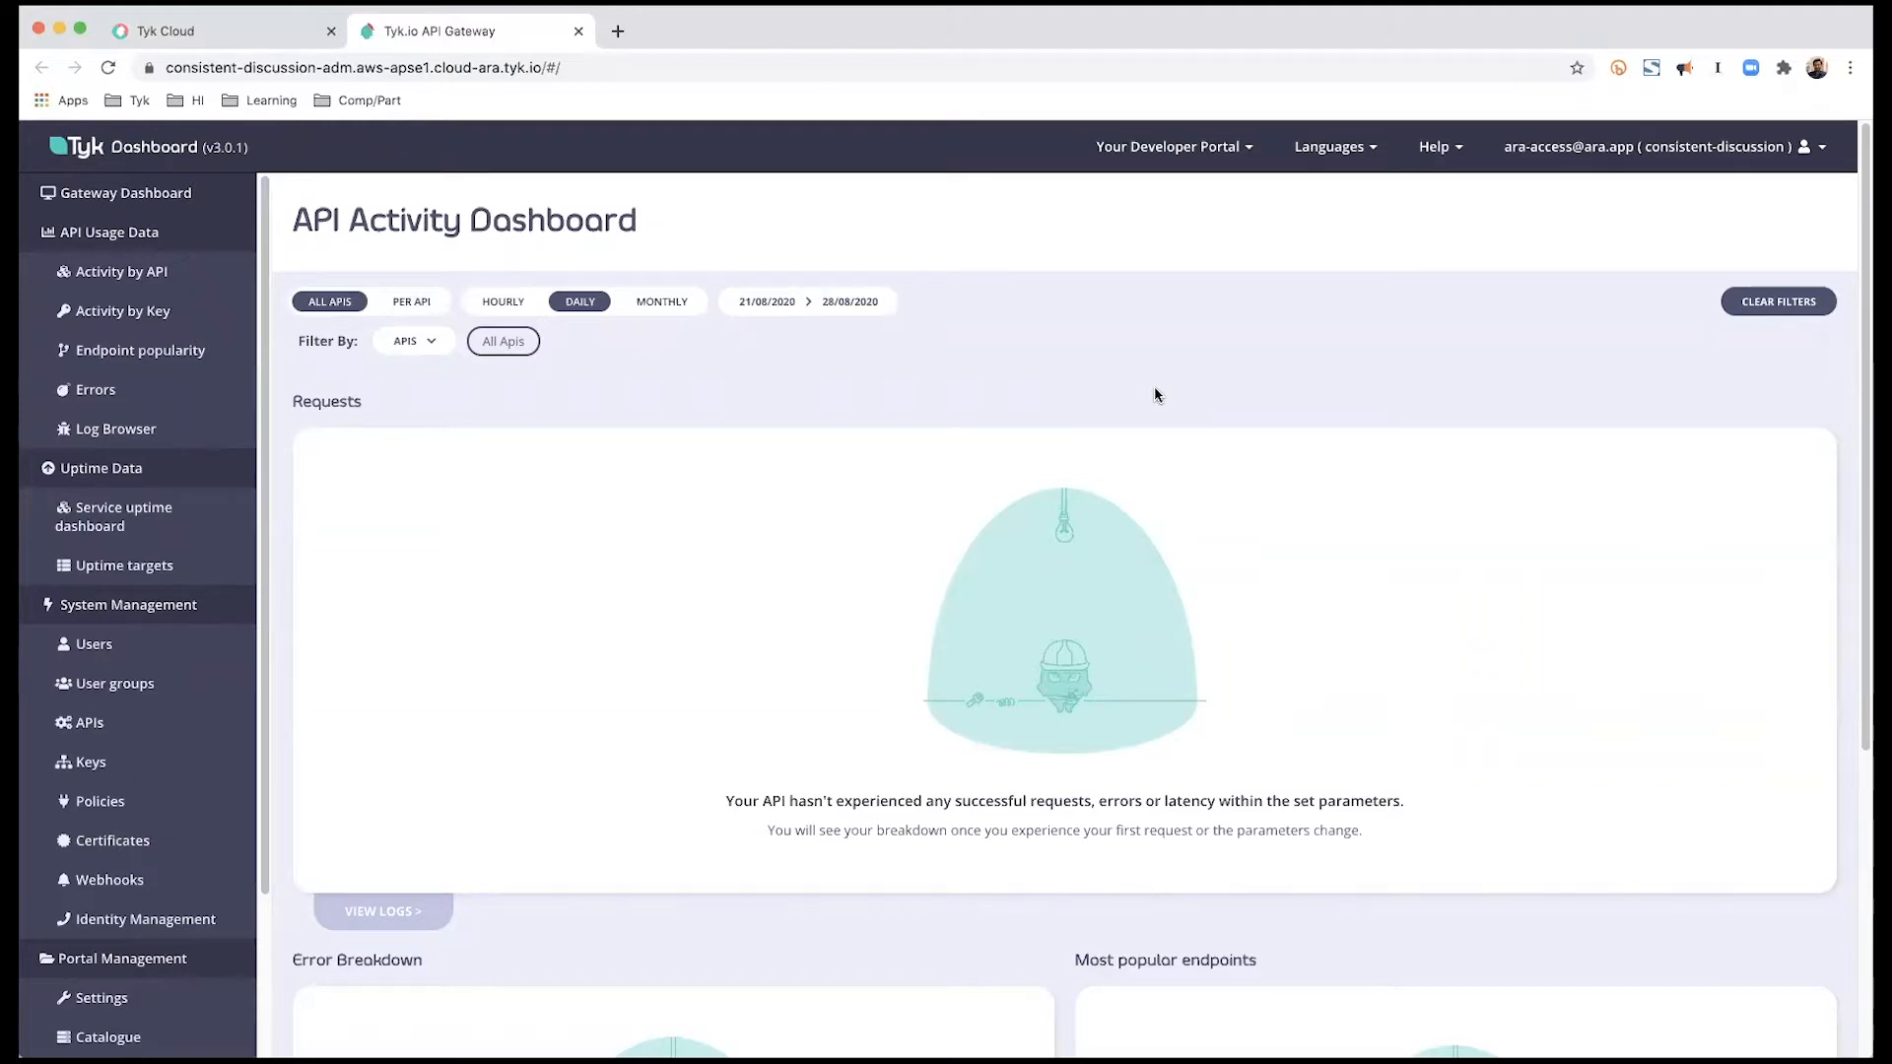
pyautogui.scroll(-2, 160, 563)
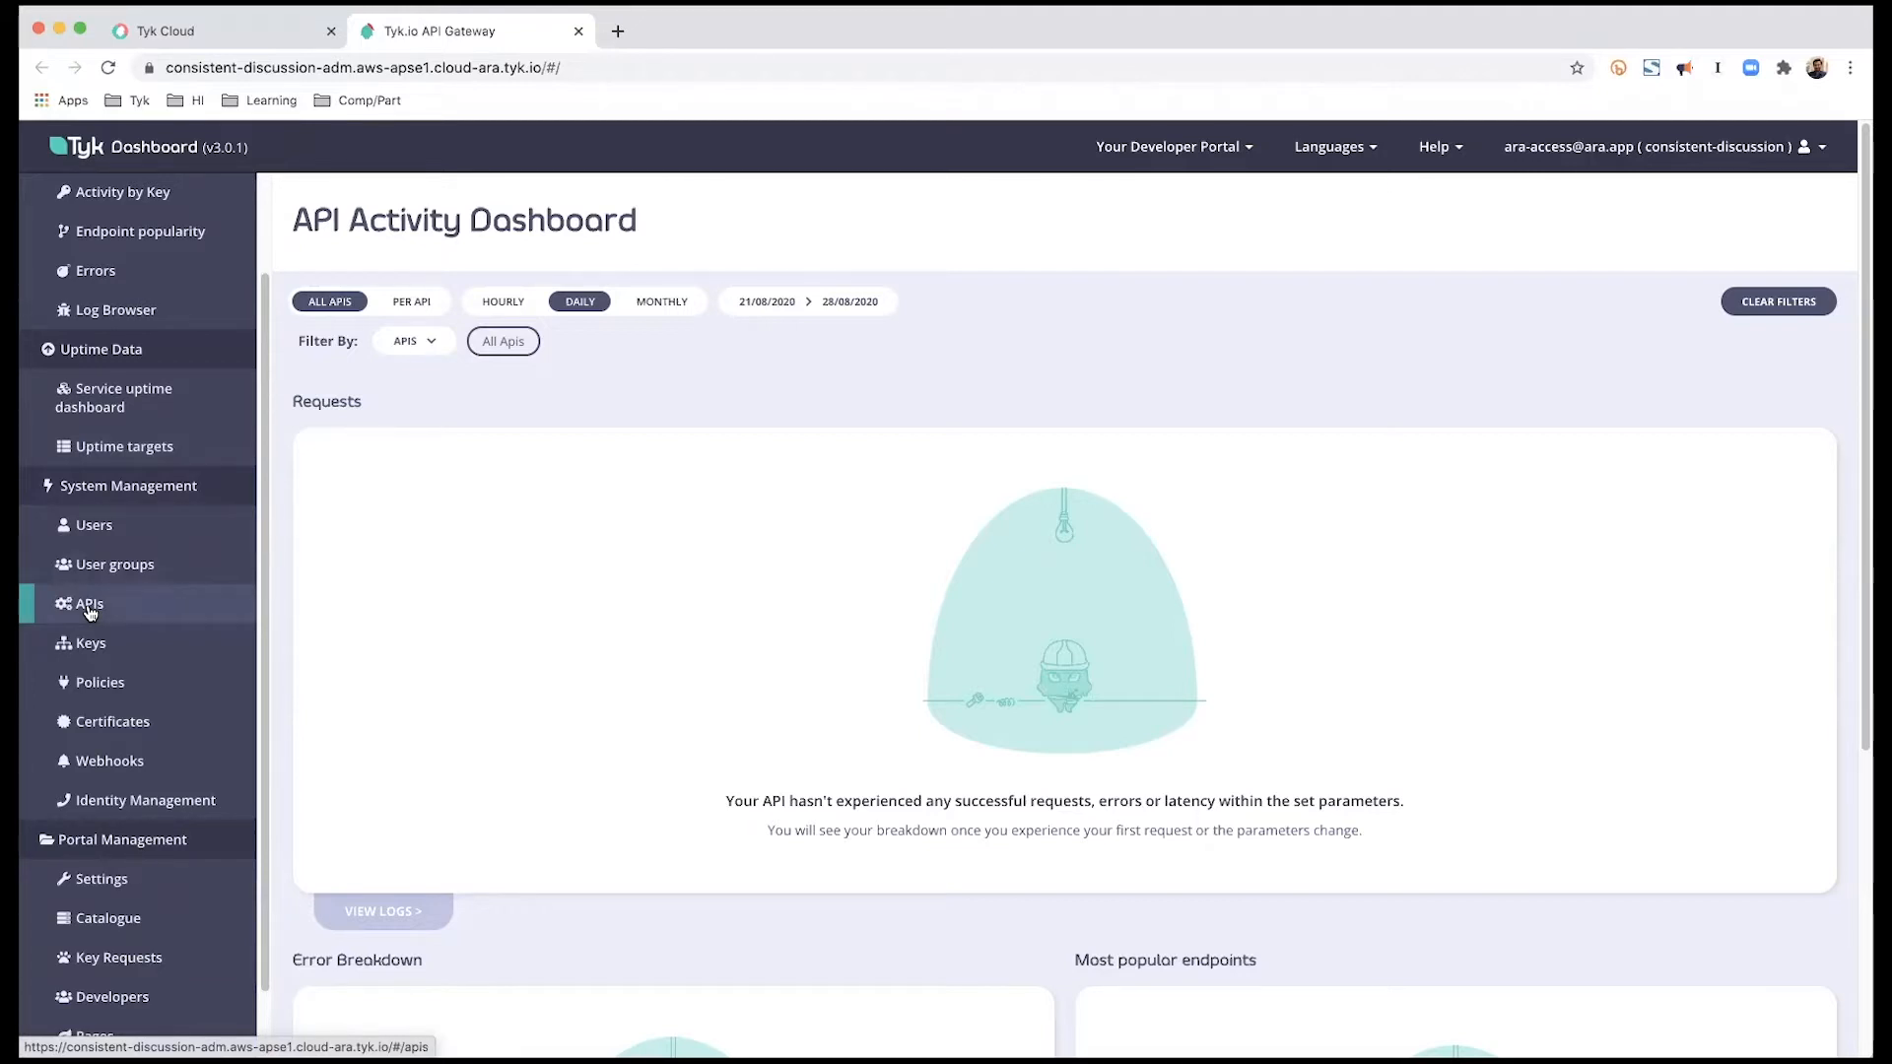
# Add a new API named 'My first API' and proceed to its full configuration.
pyautogui.click(89, 606)
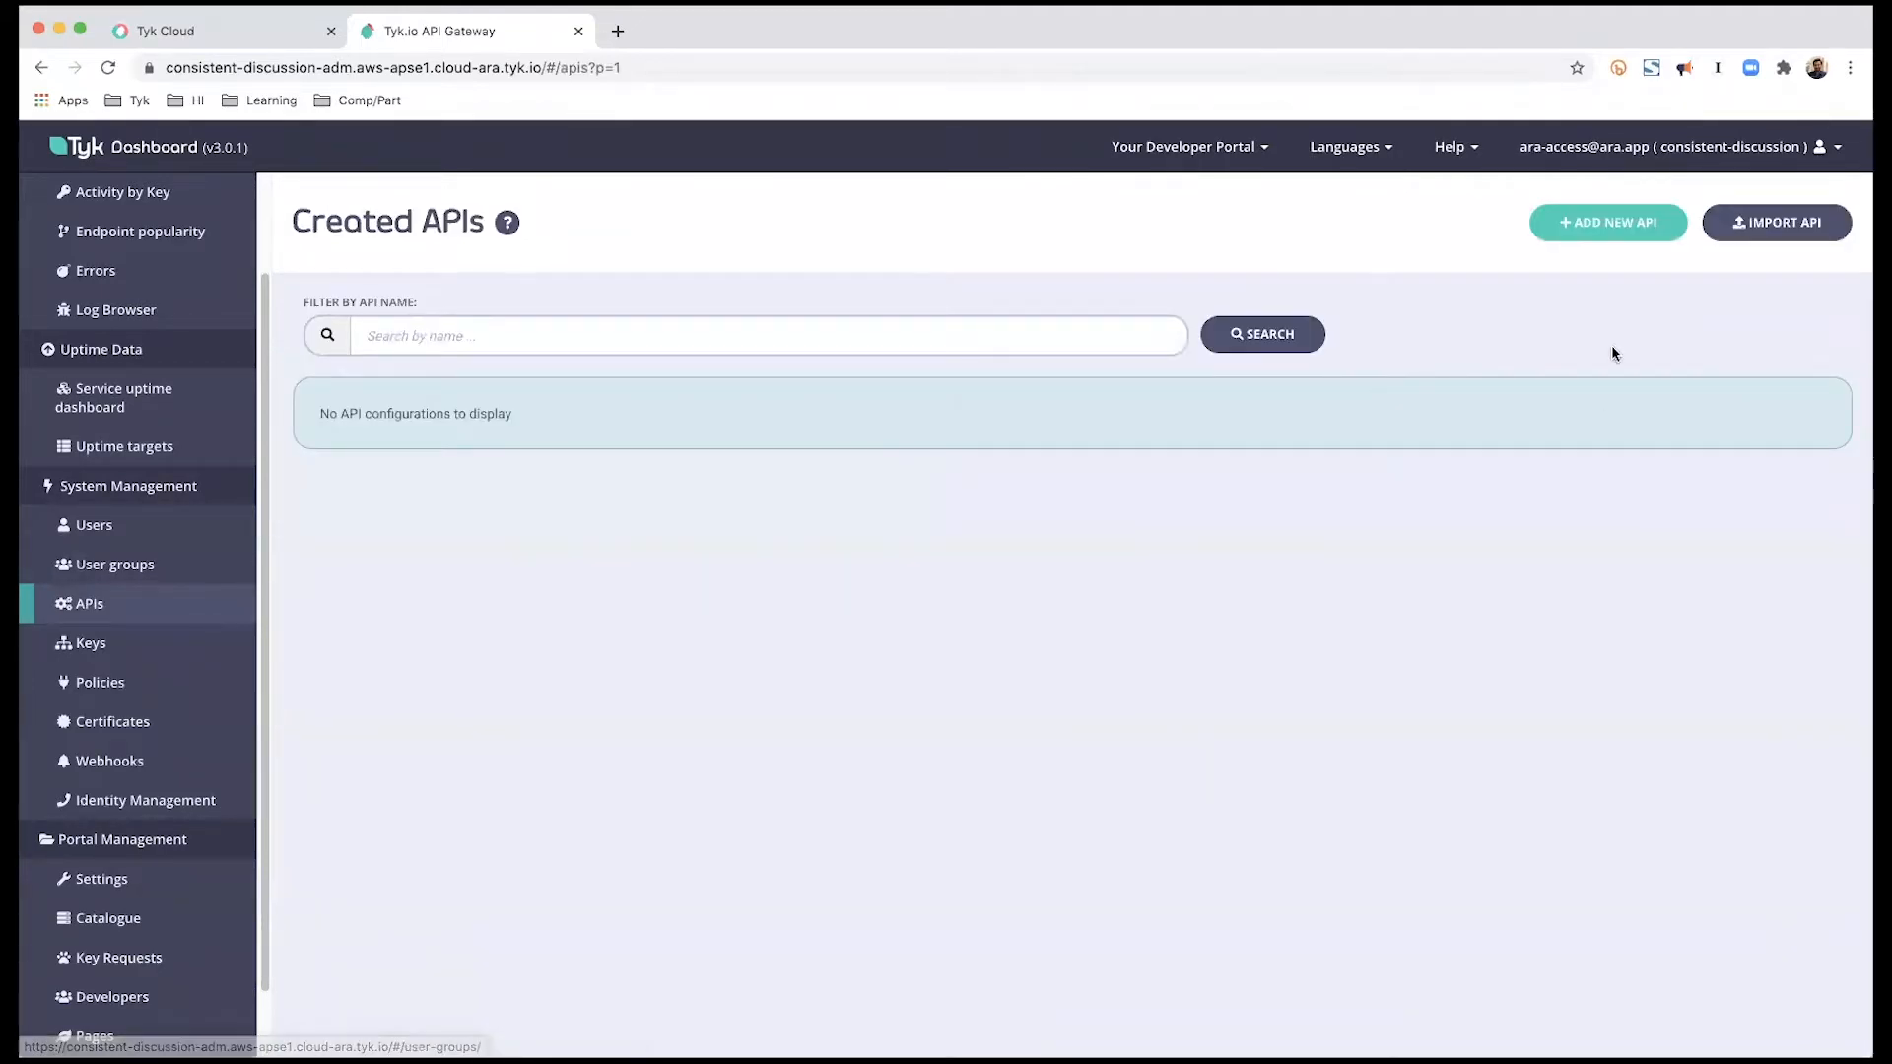
pyautogui.click(1596, 226)
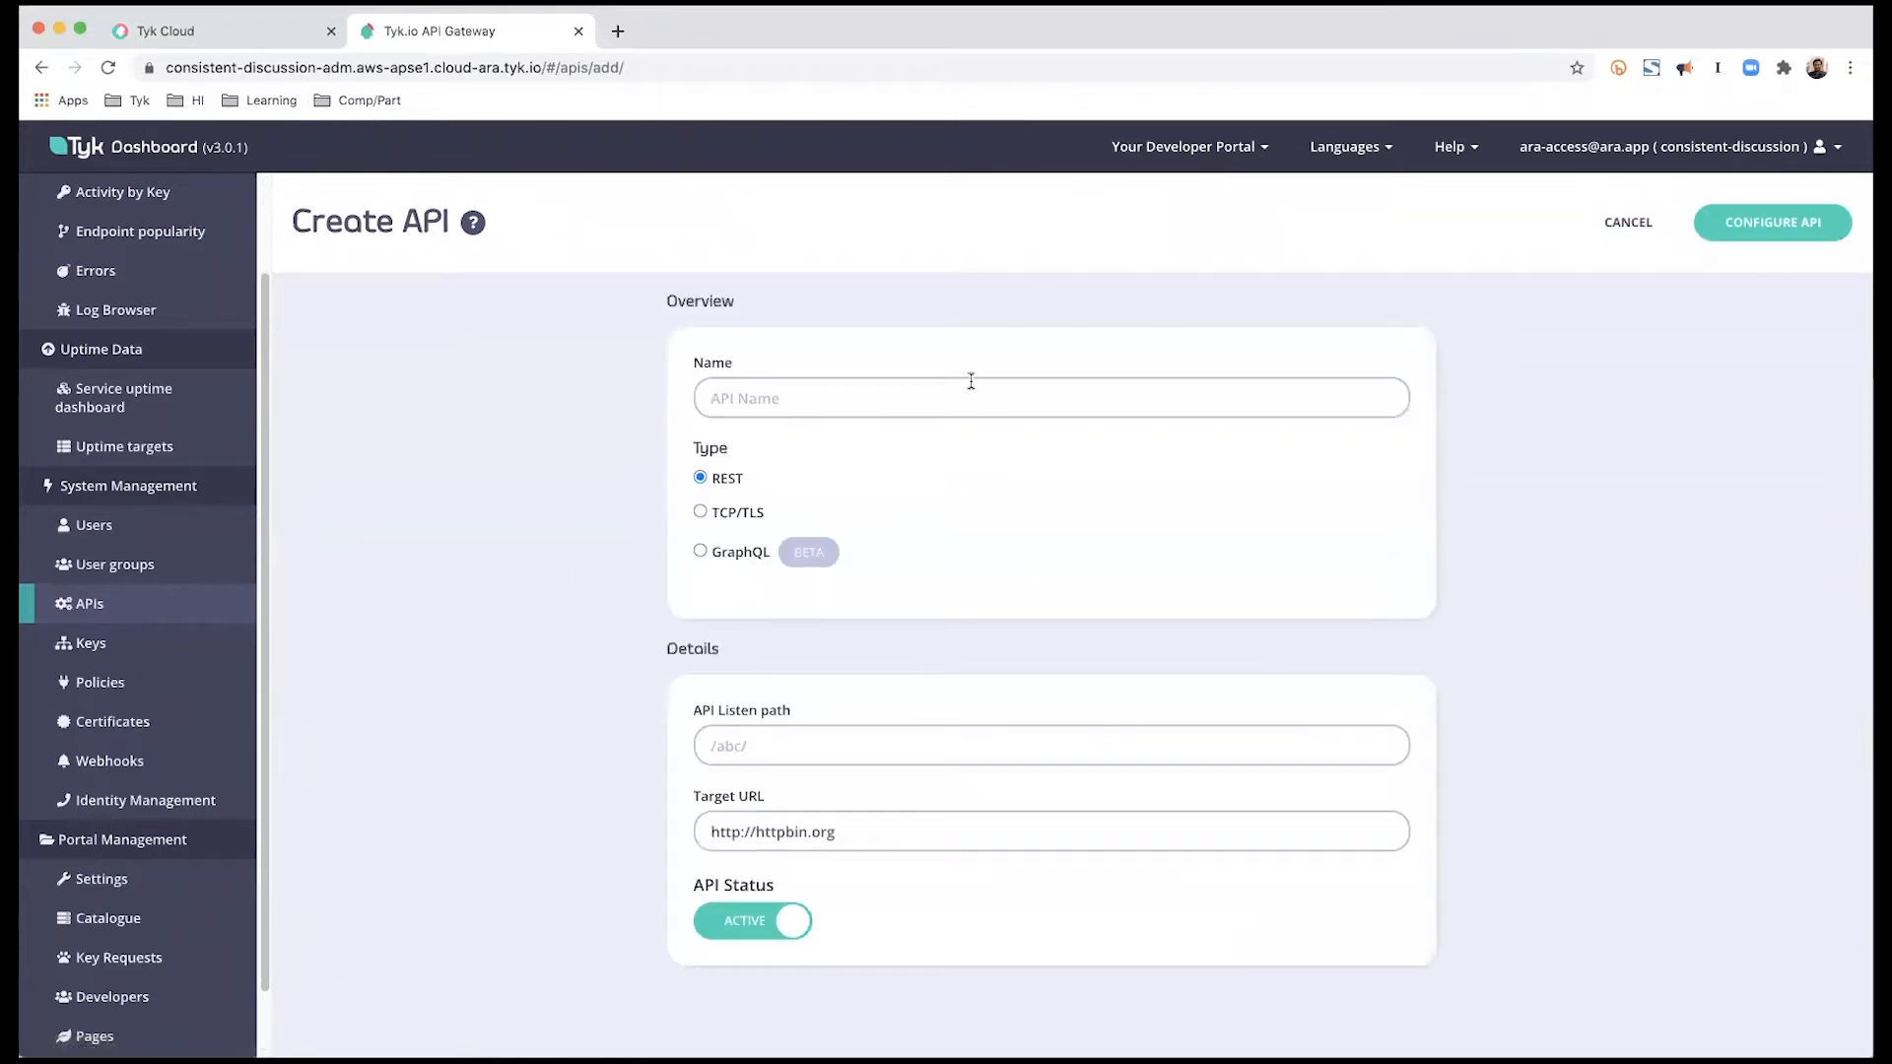
pyautogui.click(952, 400)
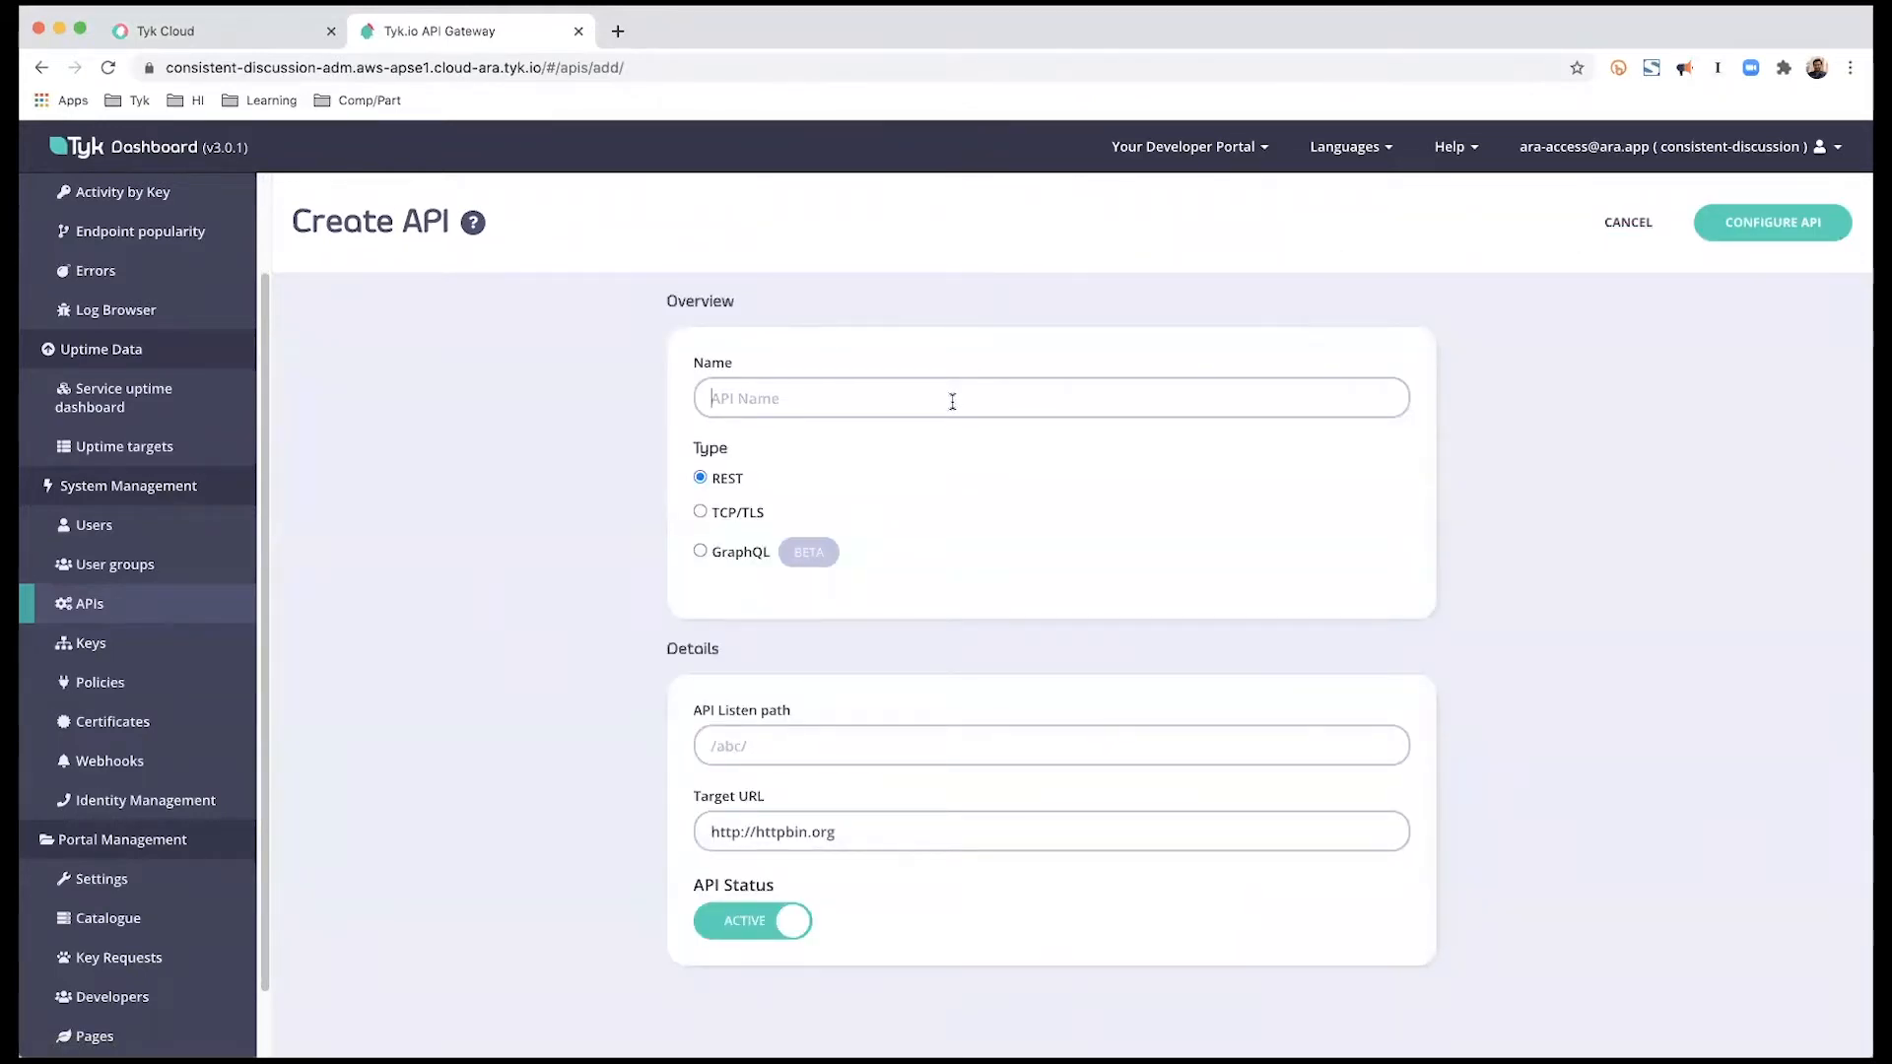
pyautogui.write('My firt')
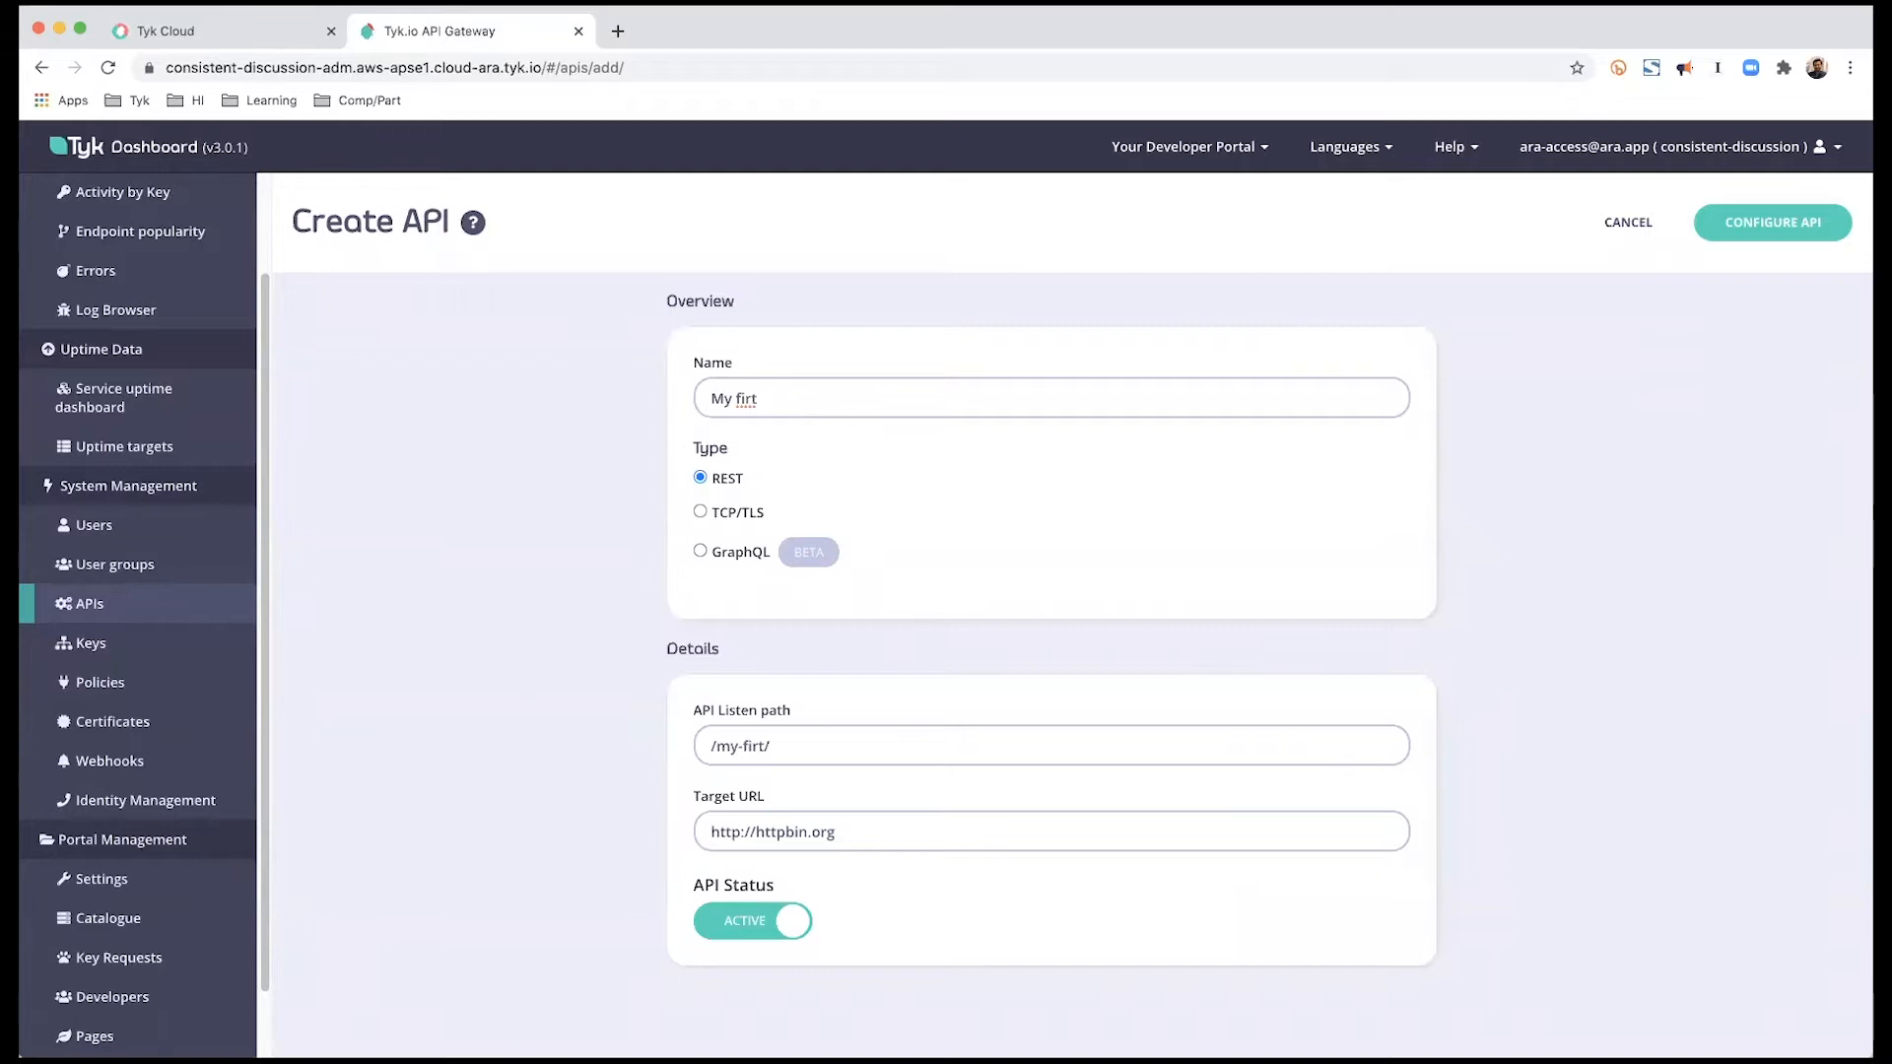
pyautogui.press('BackSpace')
pyautogui.write('st ')
pyautogui.write('API')
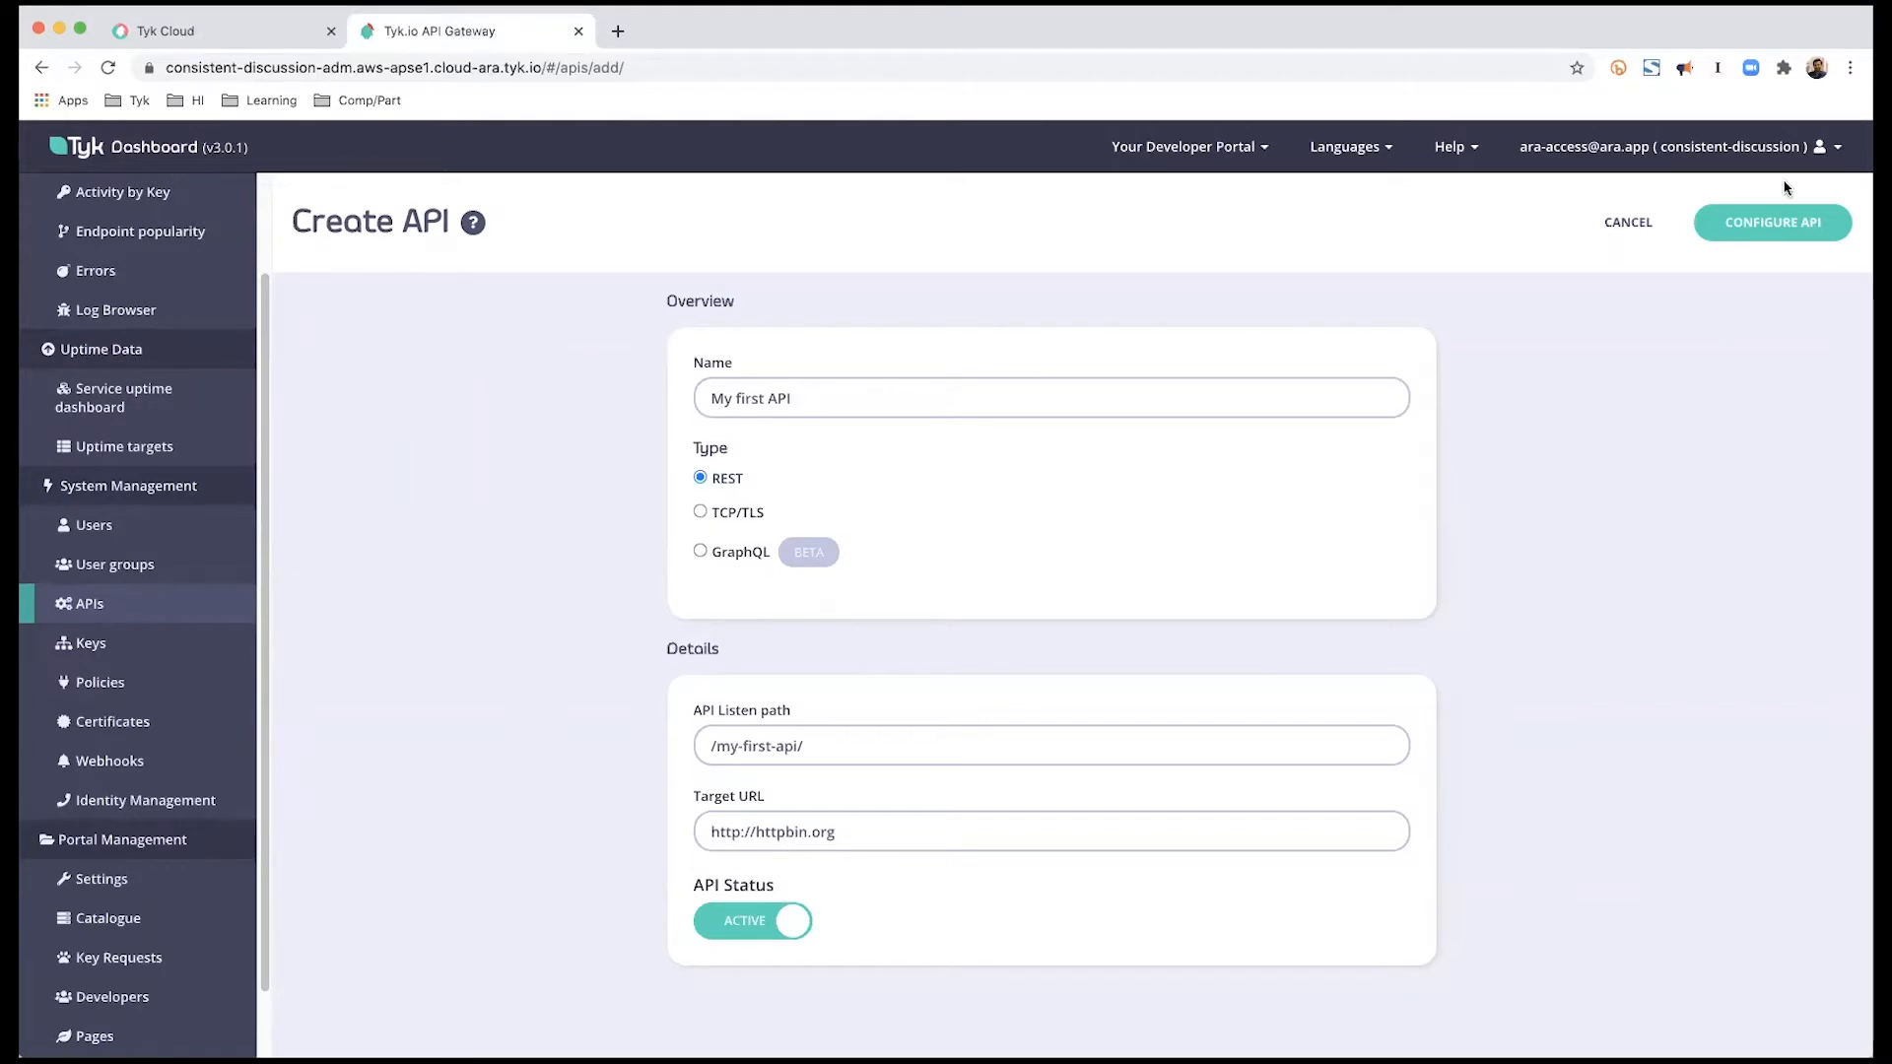
pyautogui.click(1773, 222)
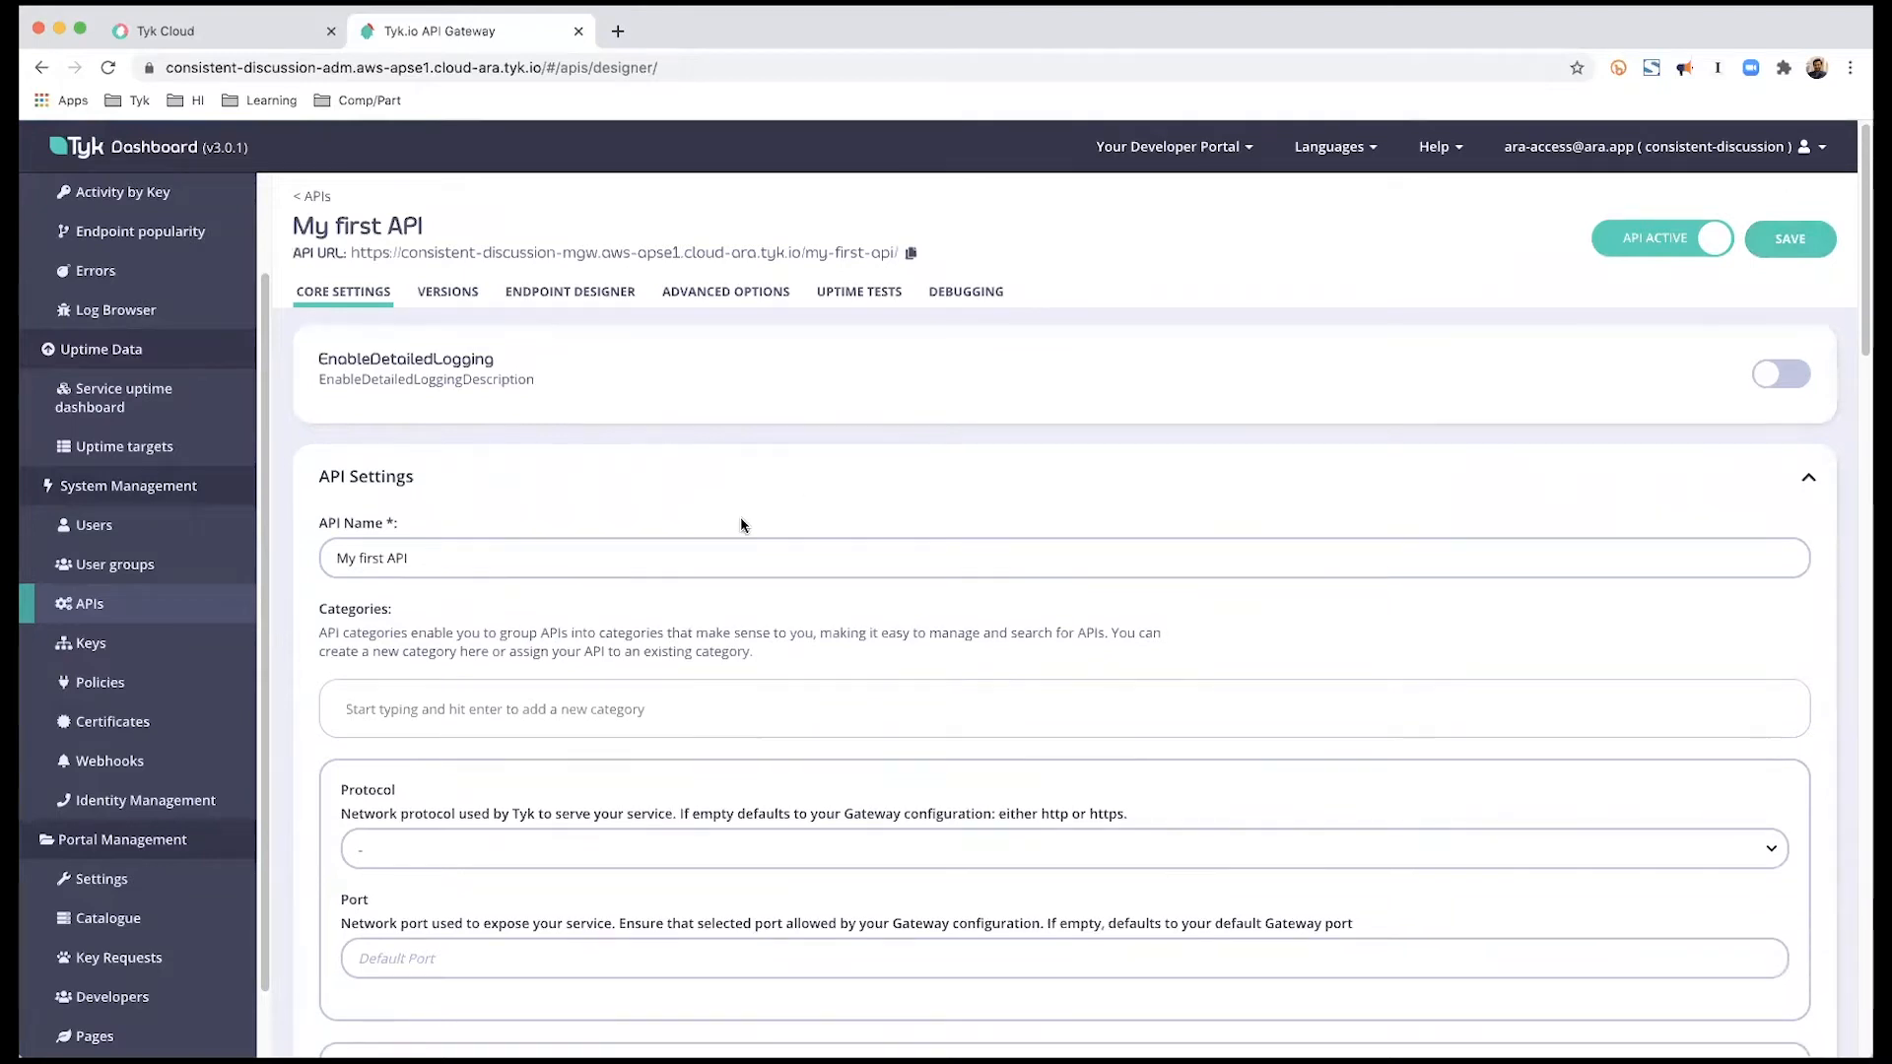
pyautogui.scroll(-2, 743, 523)
pyautogui.scroll(-10, 742, 524)
pyautogui.scroll(-10, 742, 523)
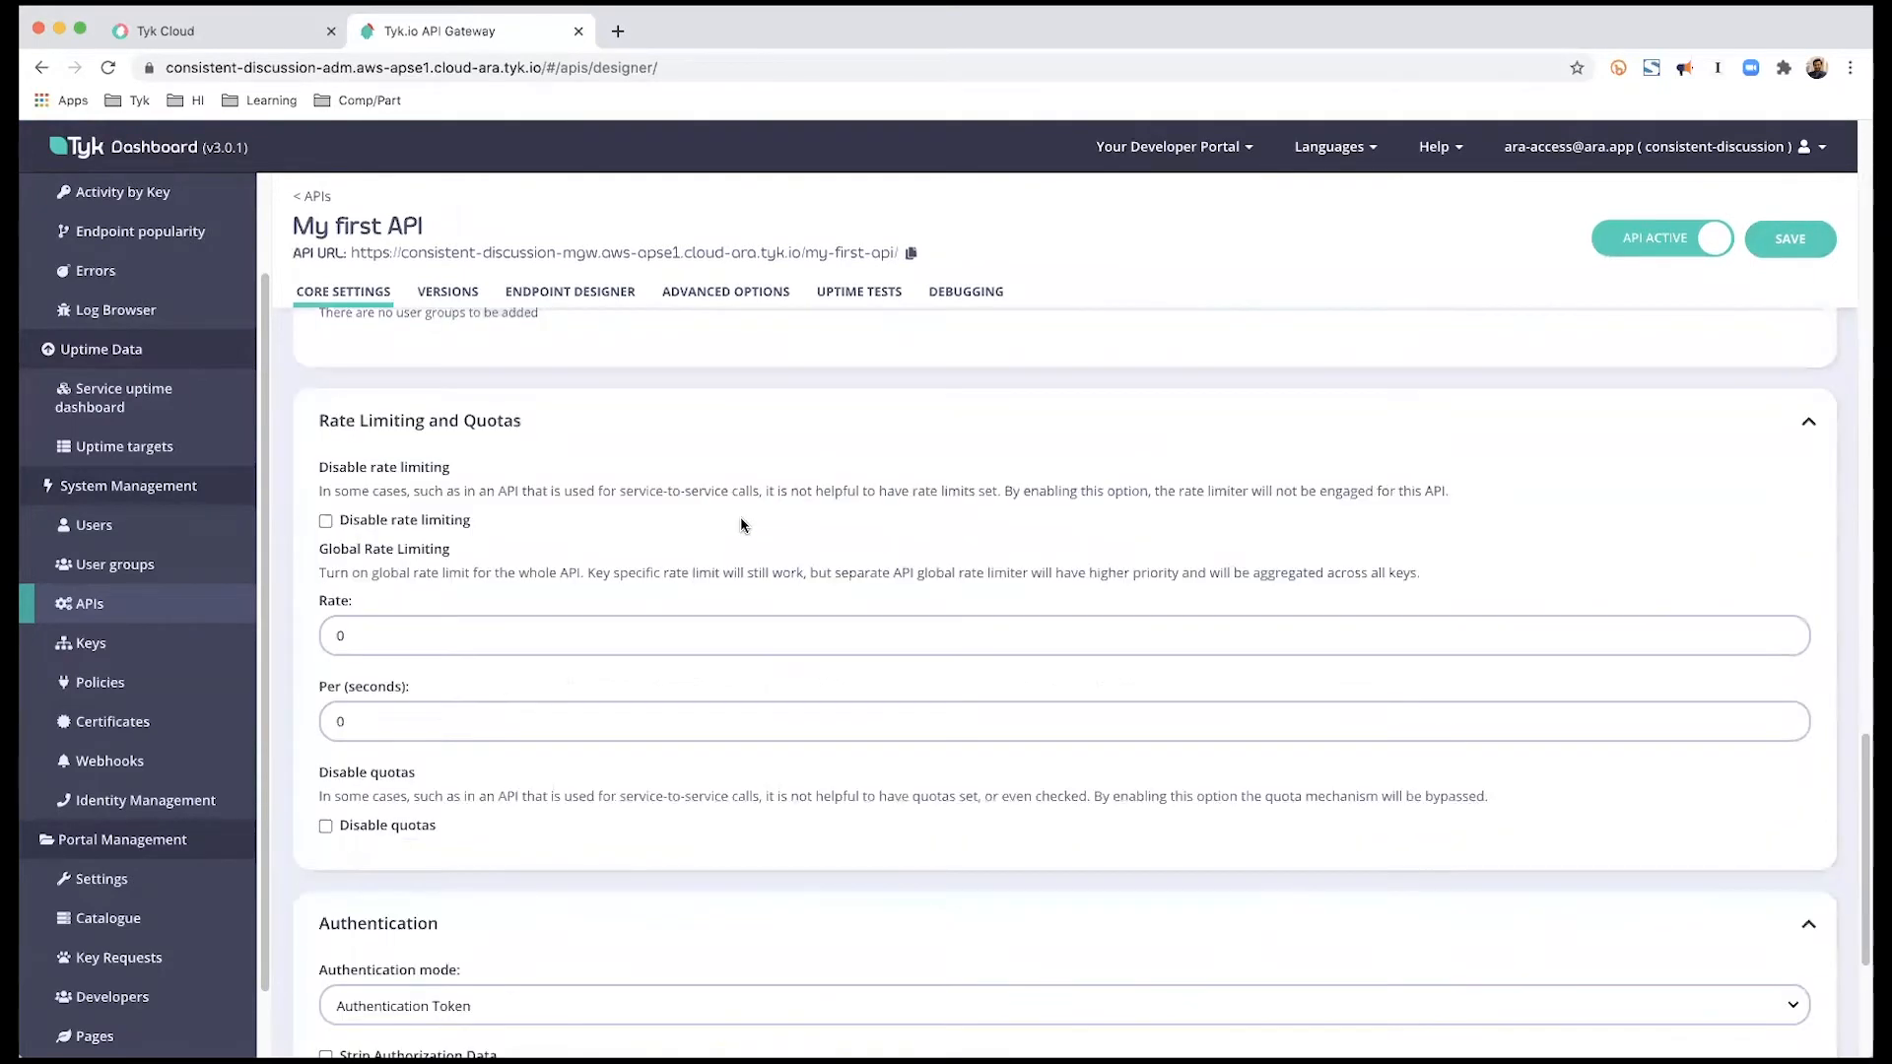
pyautogui.scroll(-5, 742, 523)
# Set authentication to Open (Keyless), save the API, and switch back to Tyk Cloud.
pyautogui.click(541, 662)
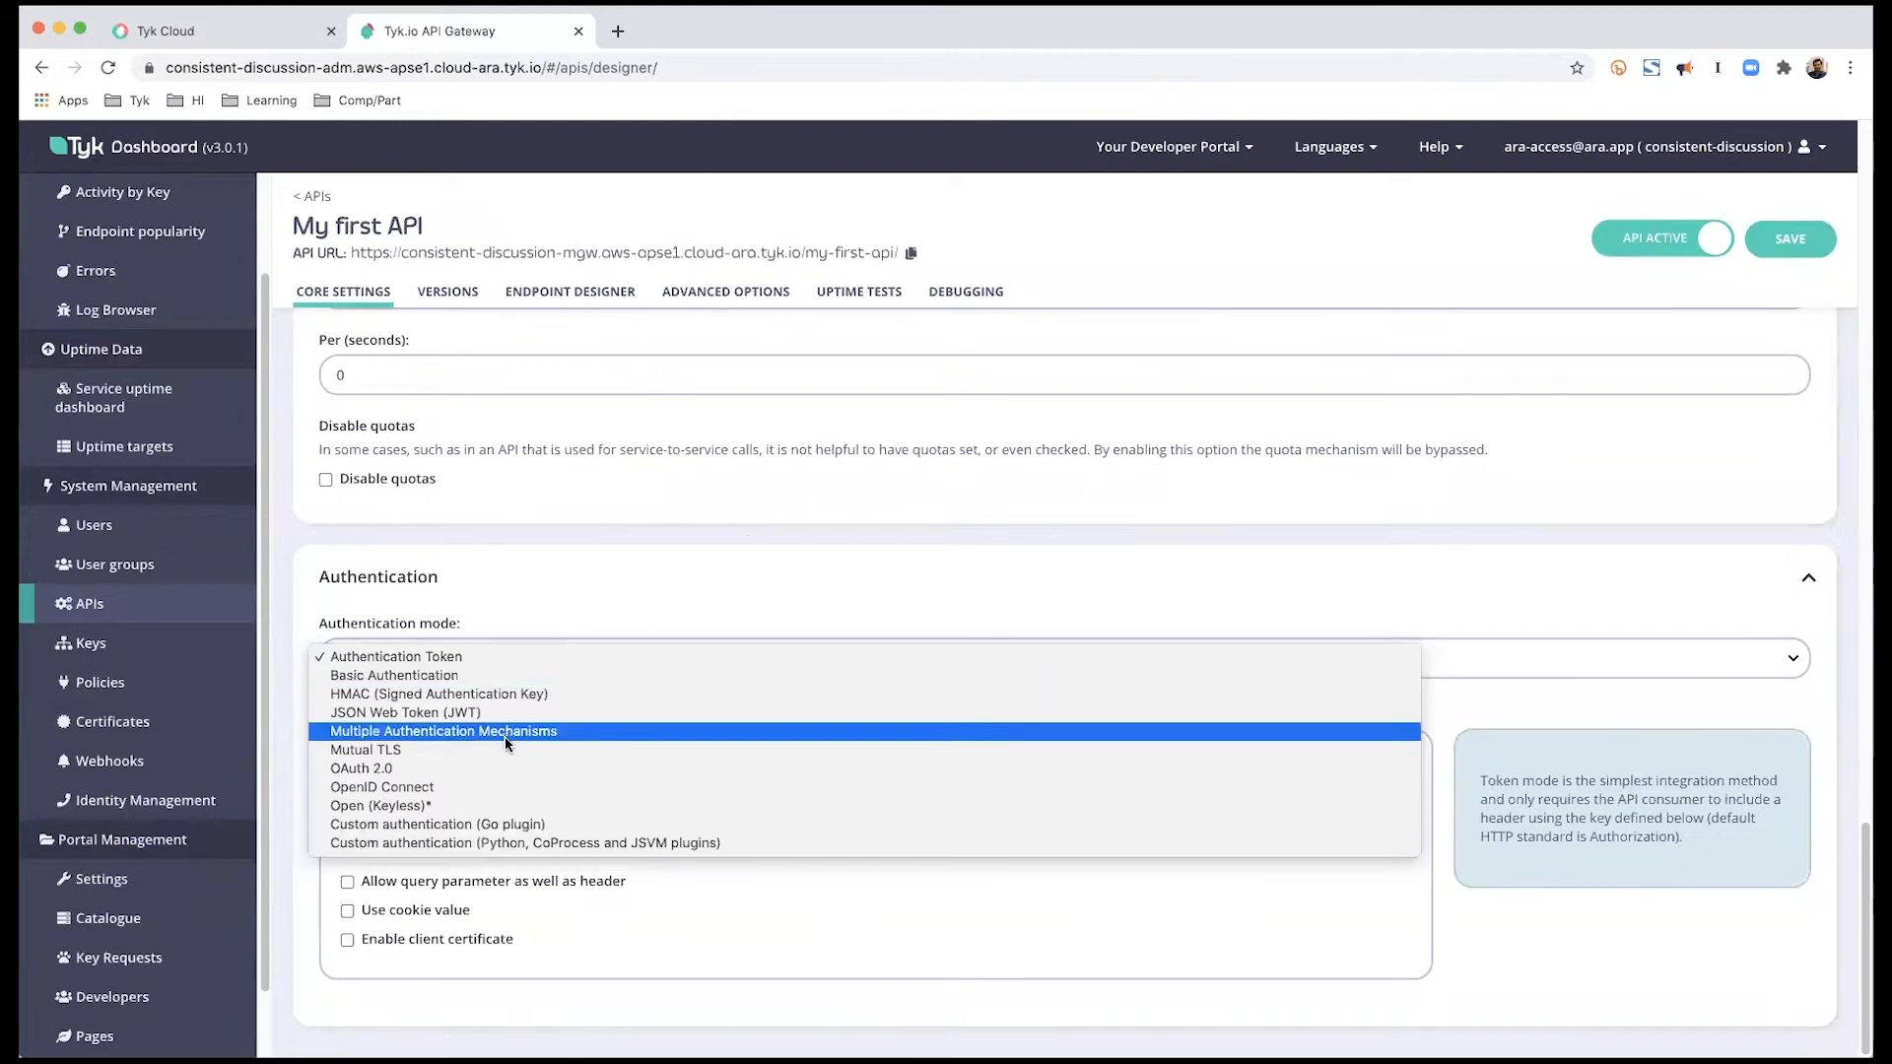
pyautogui.click(480, 805)
pyautogui.click(1790, 238)
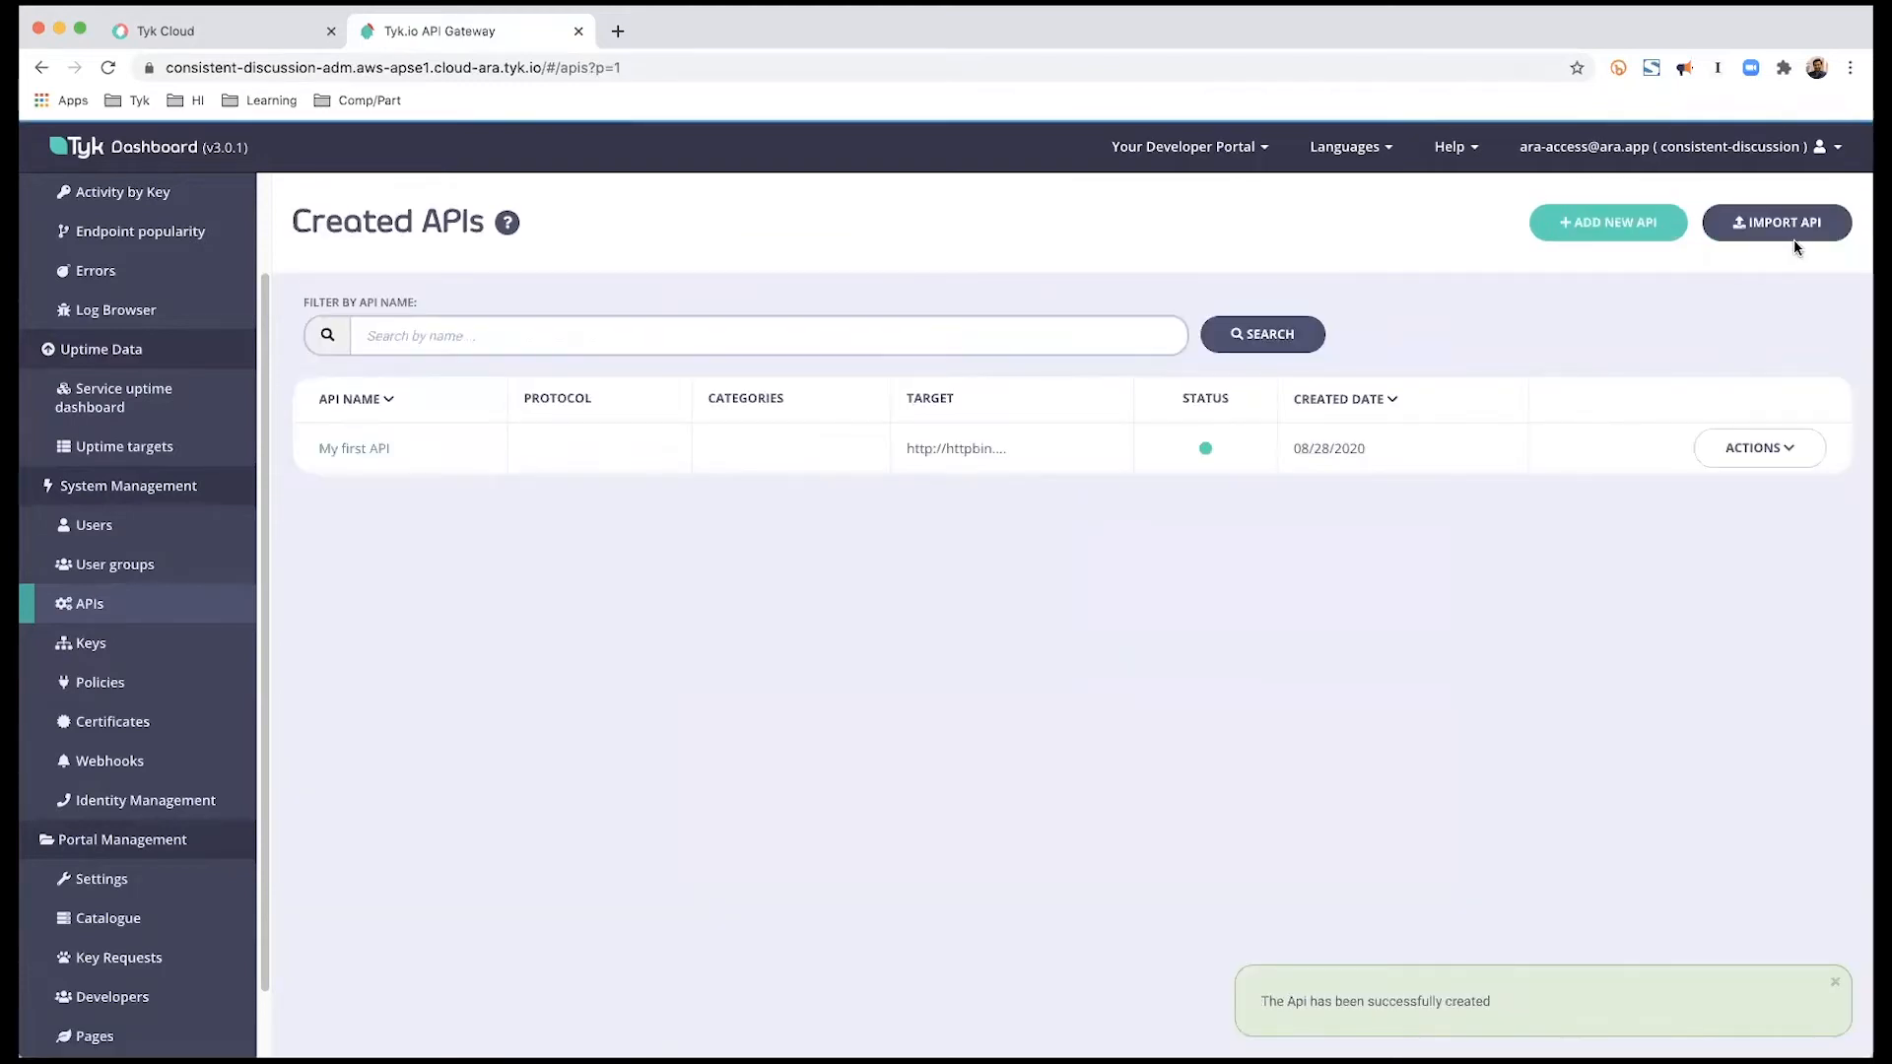
pyautogui.click(353, 452)
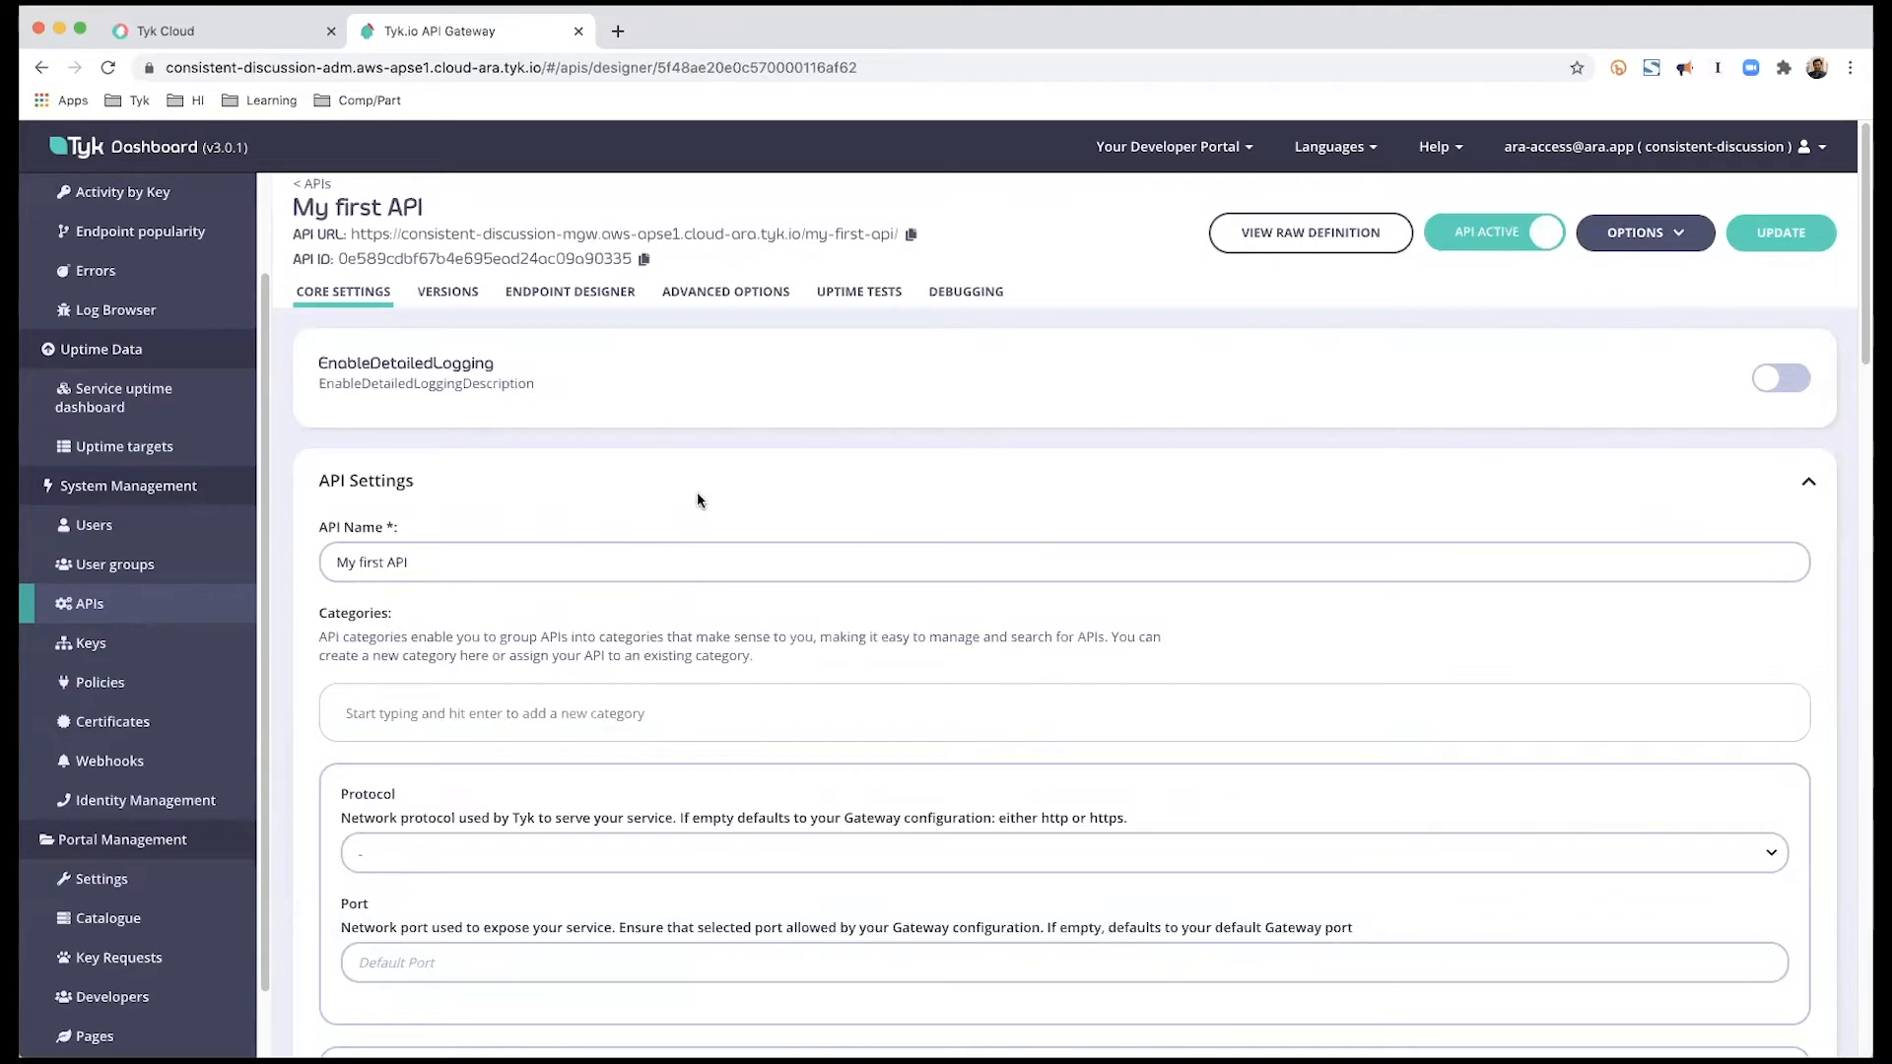
pyautogui.click(230, 37)
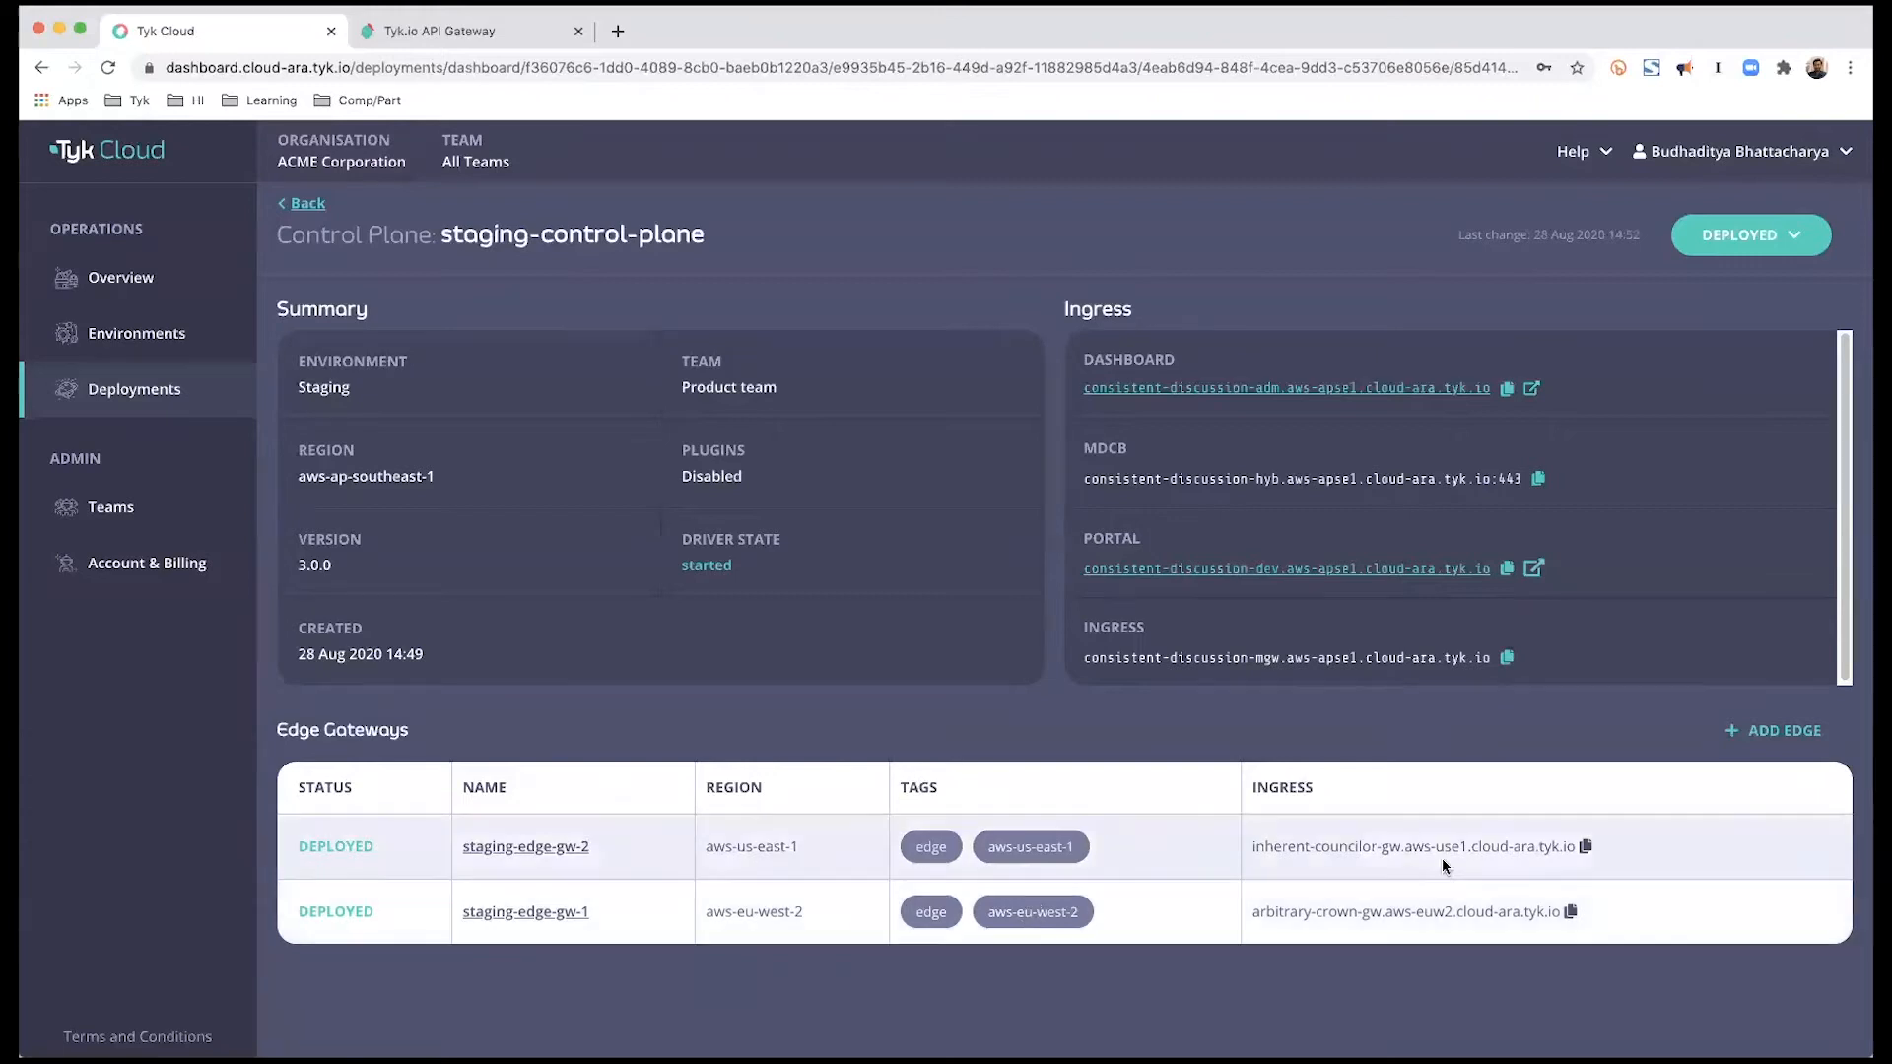
# Load /my-first-api/ on staging-edge-gw-2's ingress address in a new tab.
pyautogui.click(1586, 845)
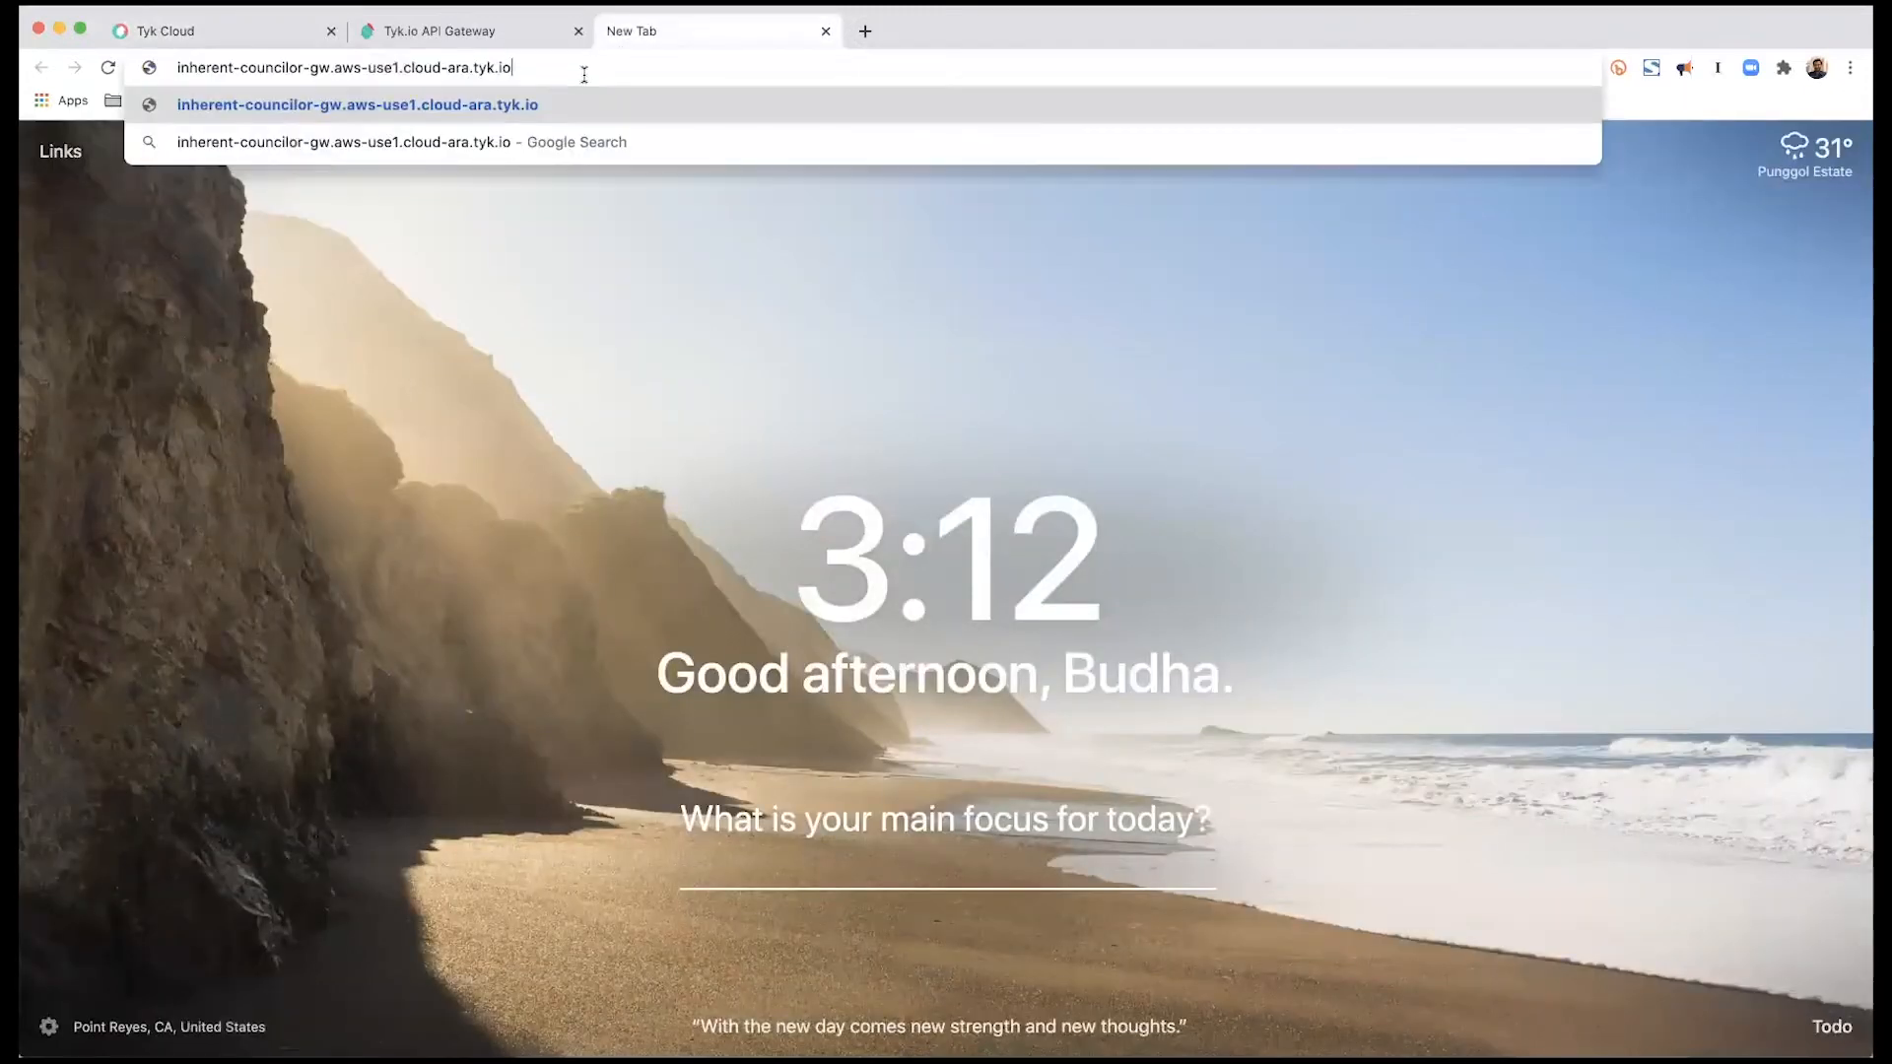
pyautogui.write('/my-fir')
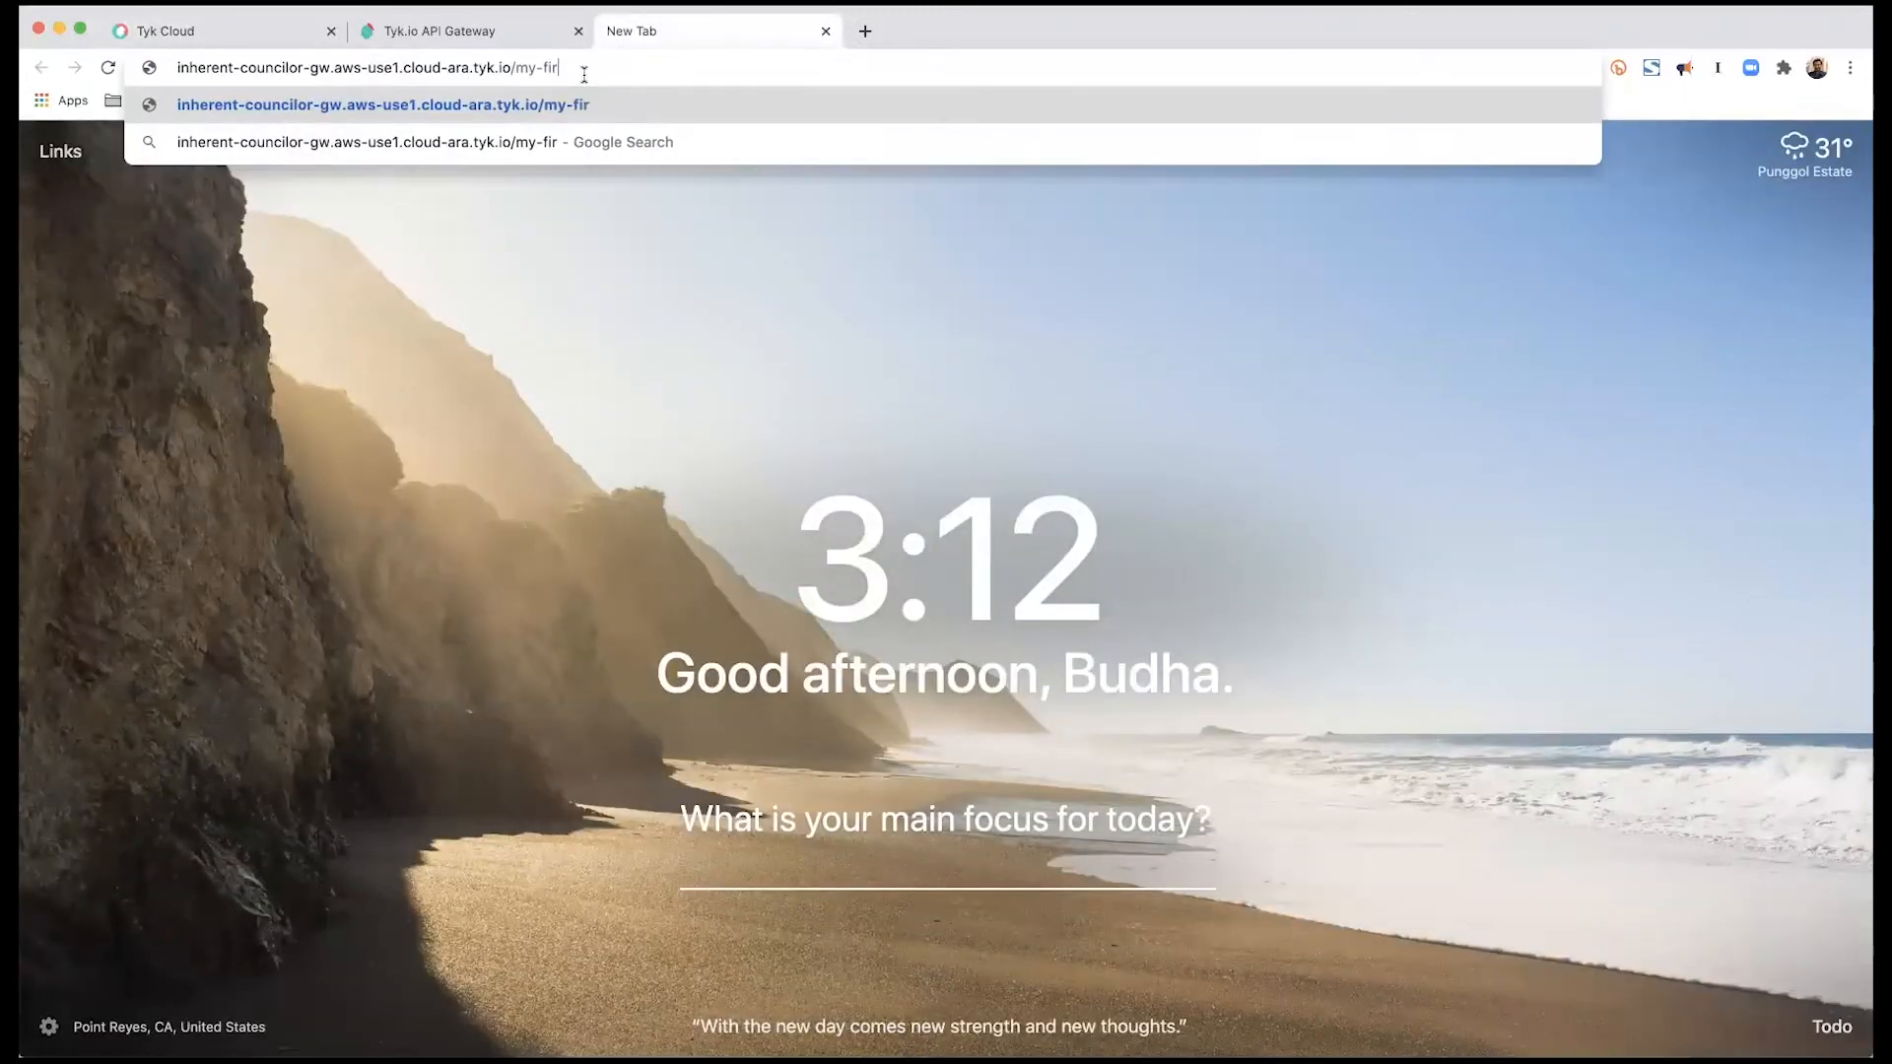
pyautogui.write('st-api/')
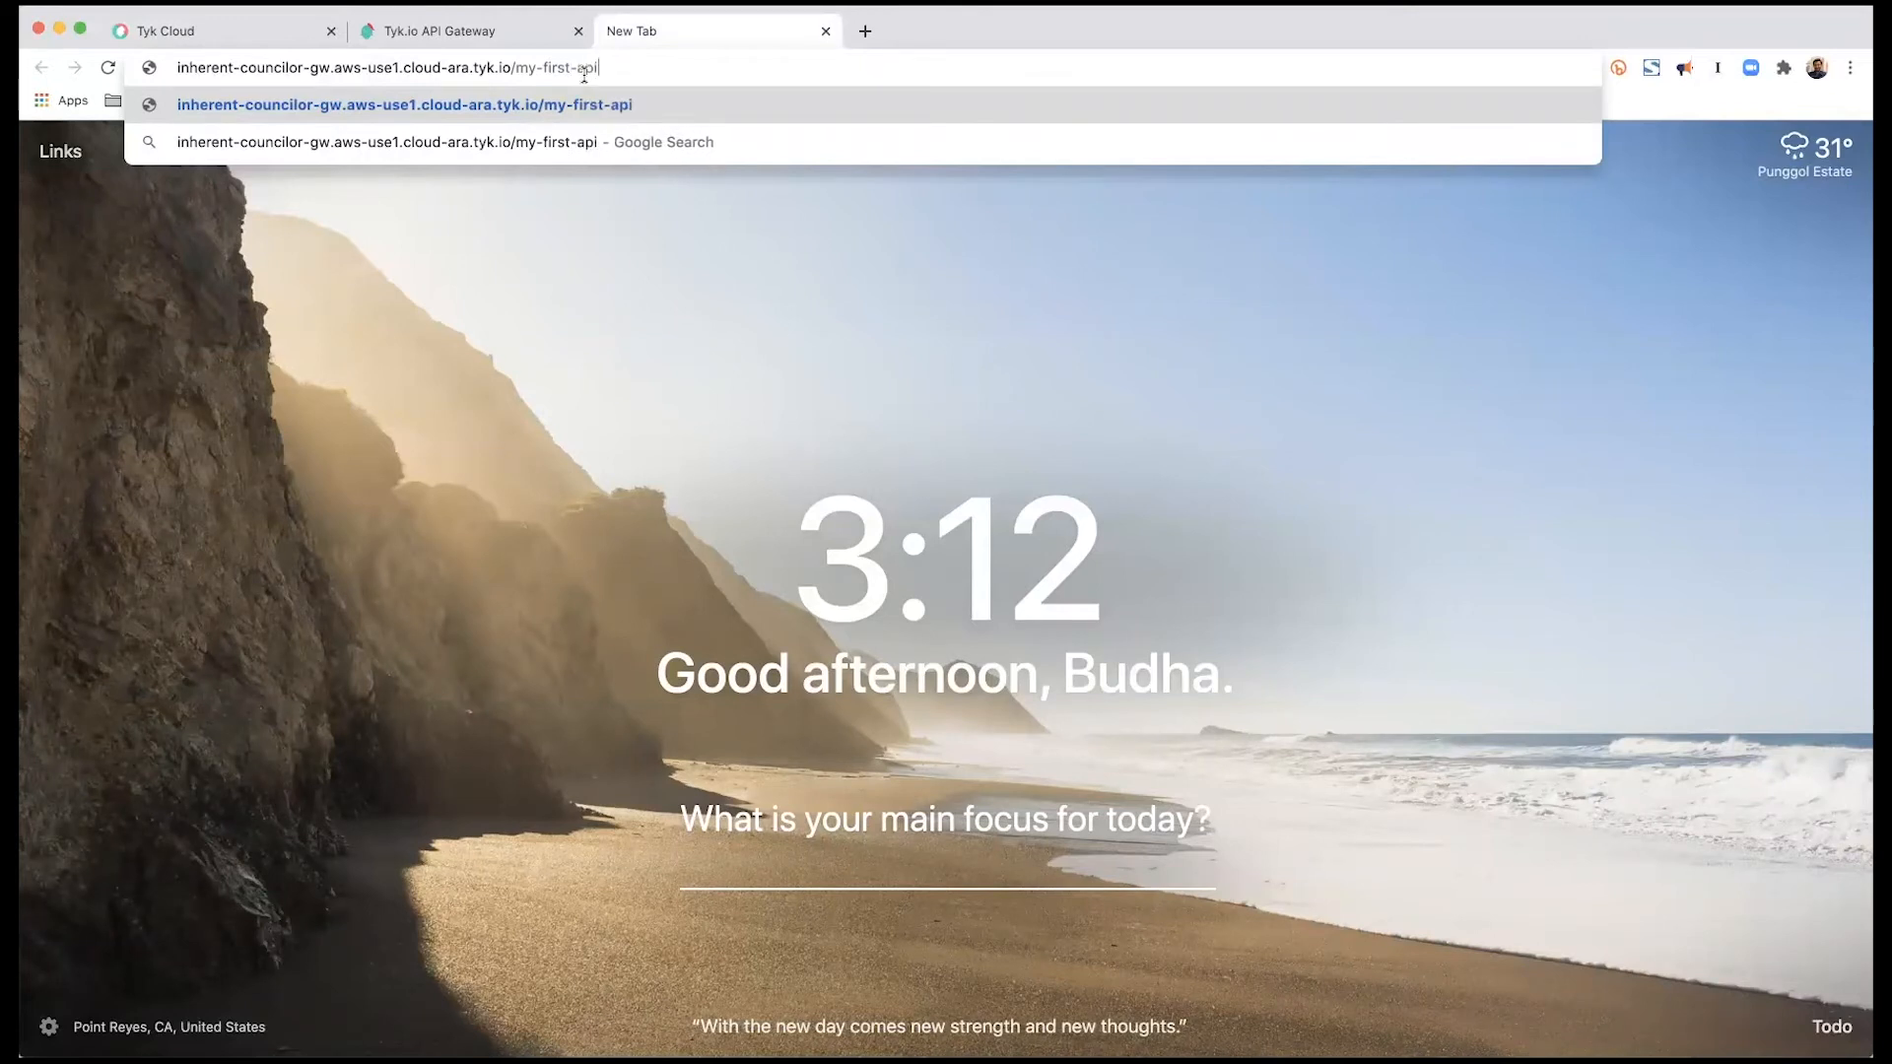
pyautogui.press('Return')
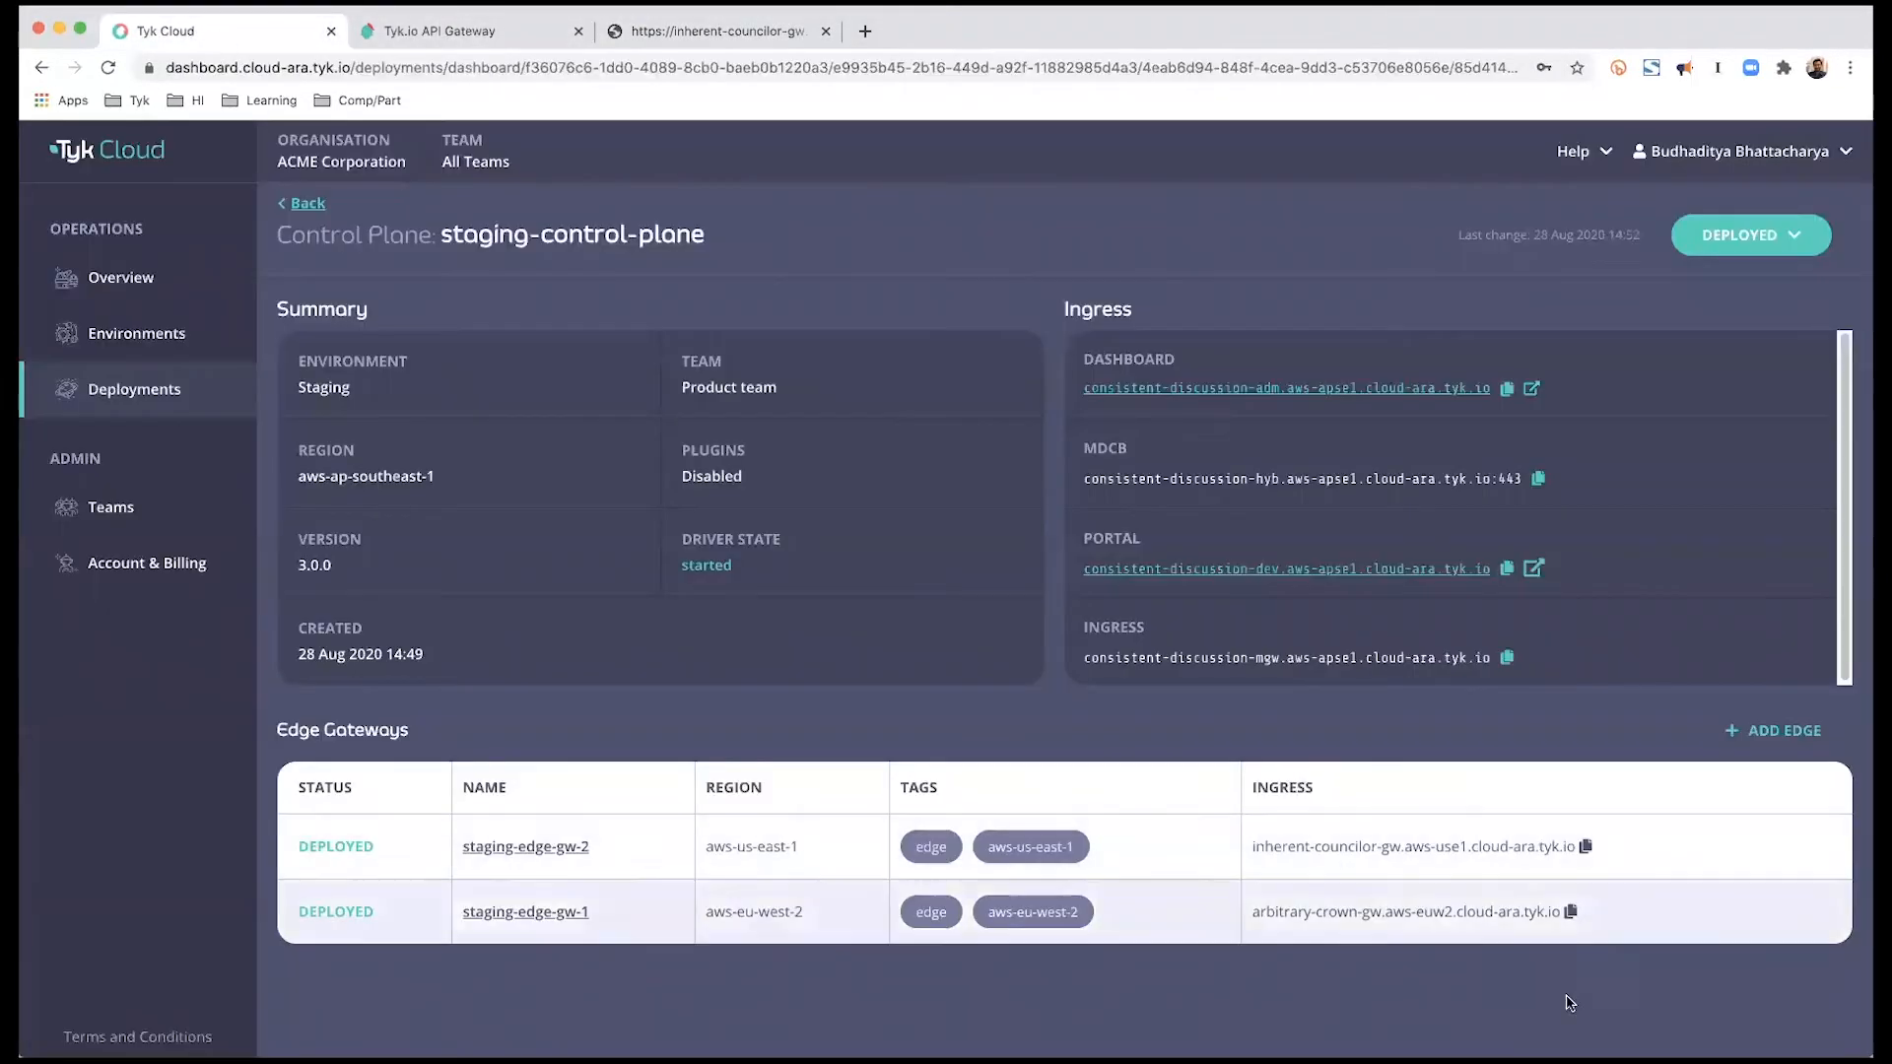
# Copy staging-edge-gw-1's ingress address to request /my-first-api there.
pyautogui.click(1568, 910)
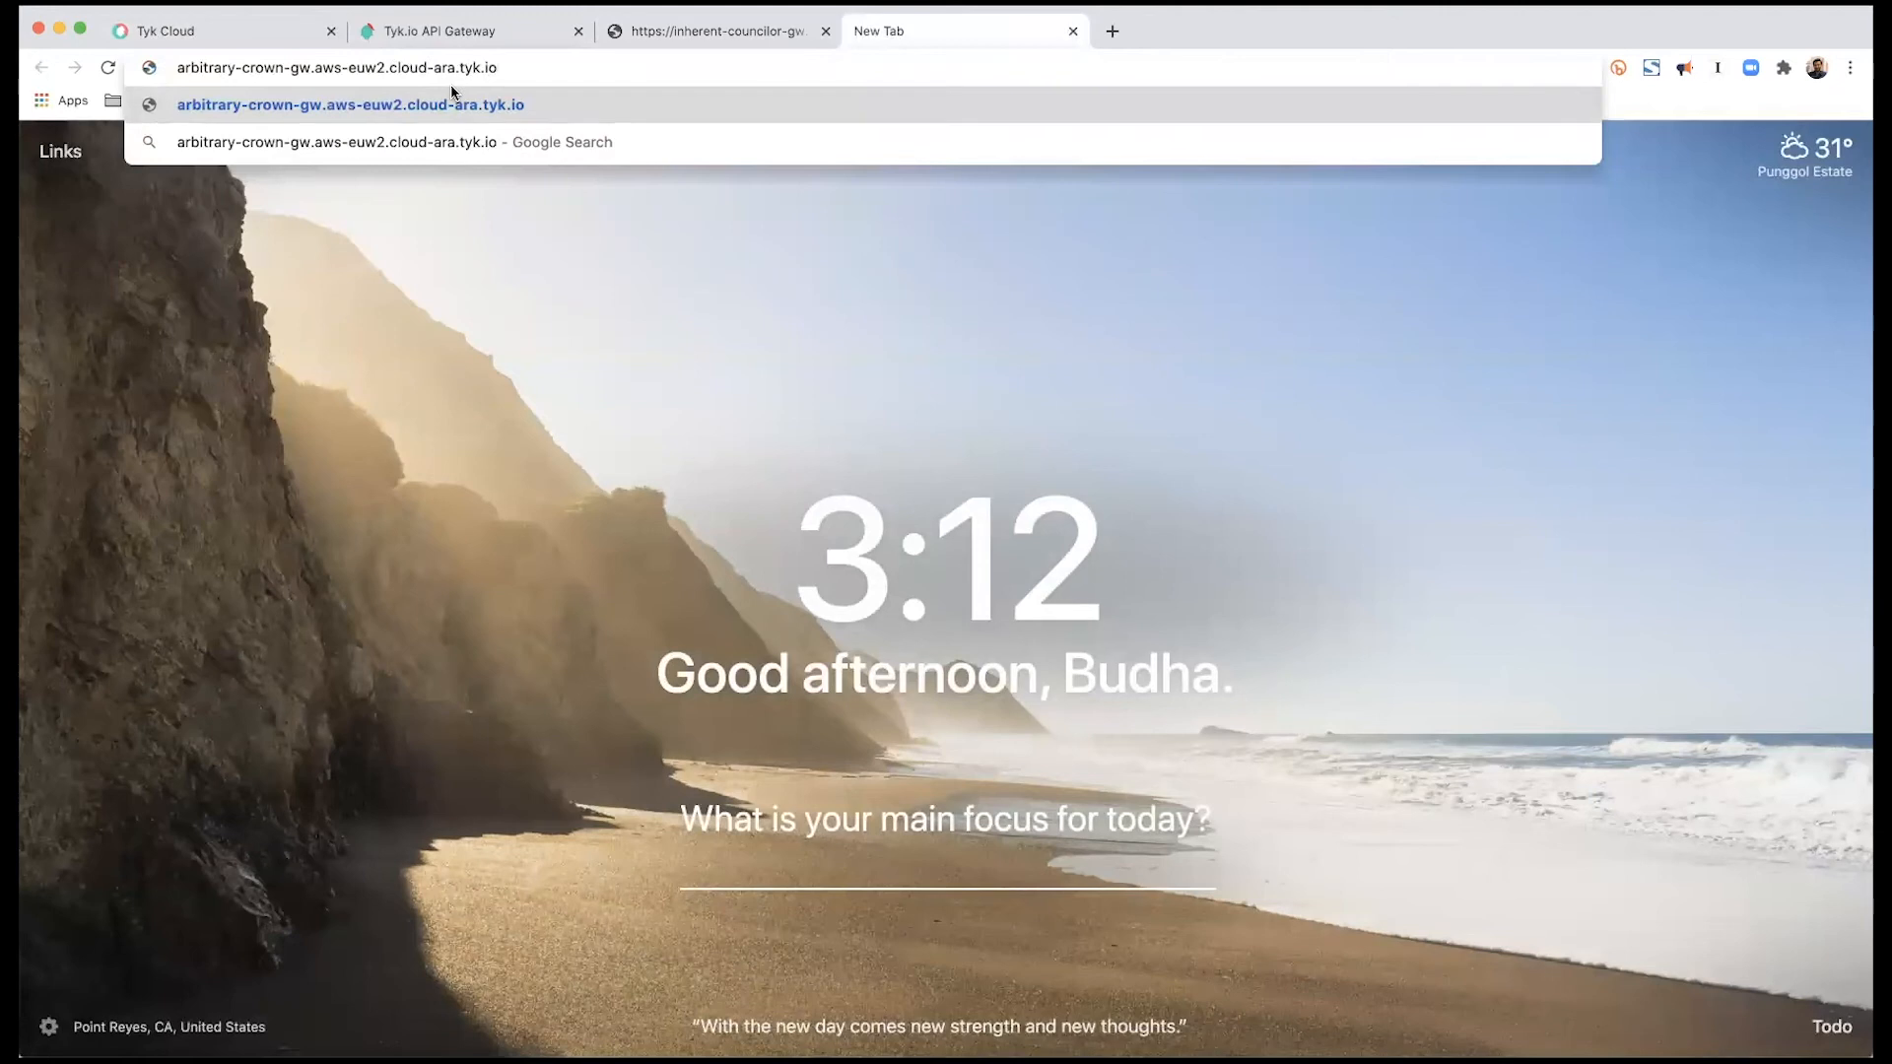
pyautogui.write('/my-first-')
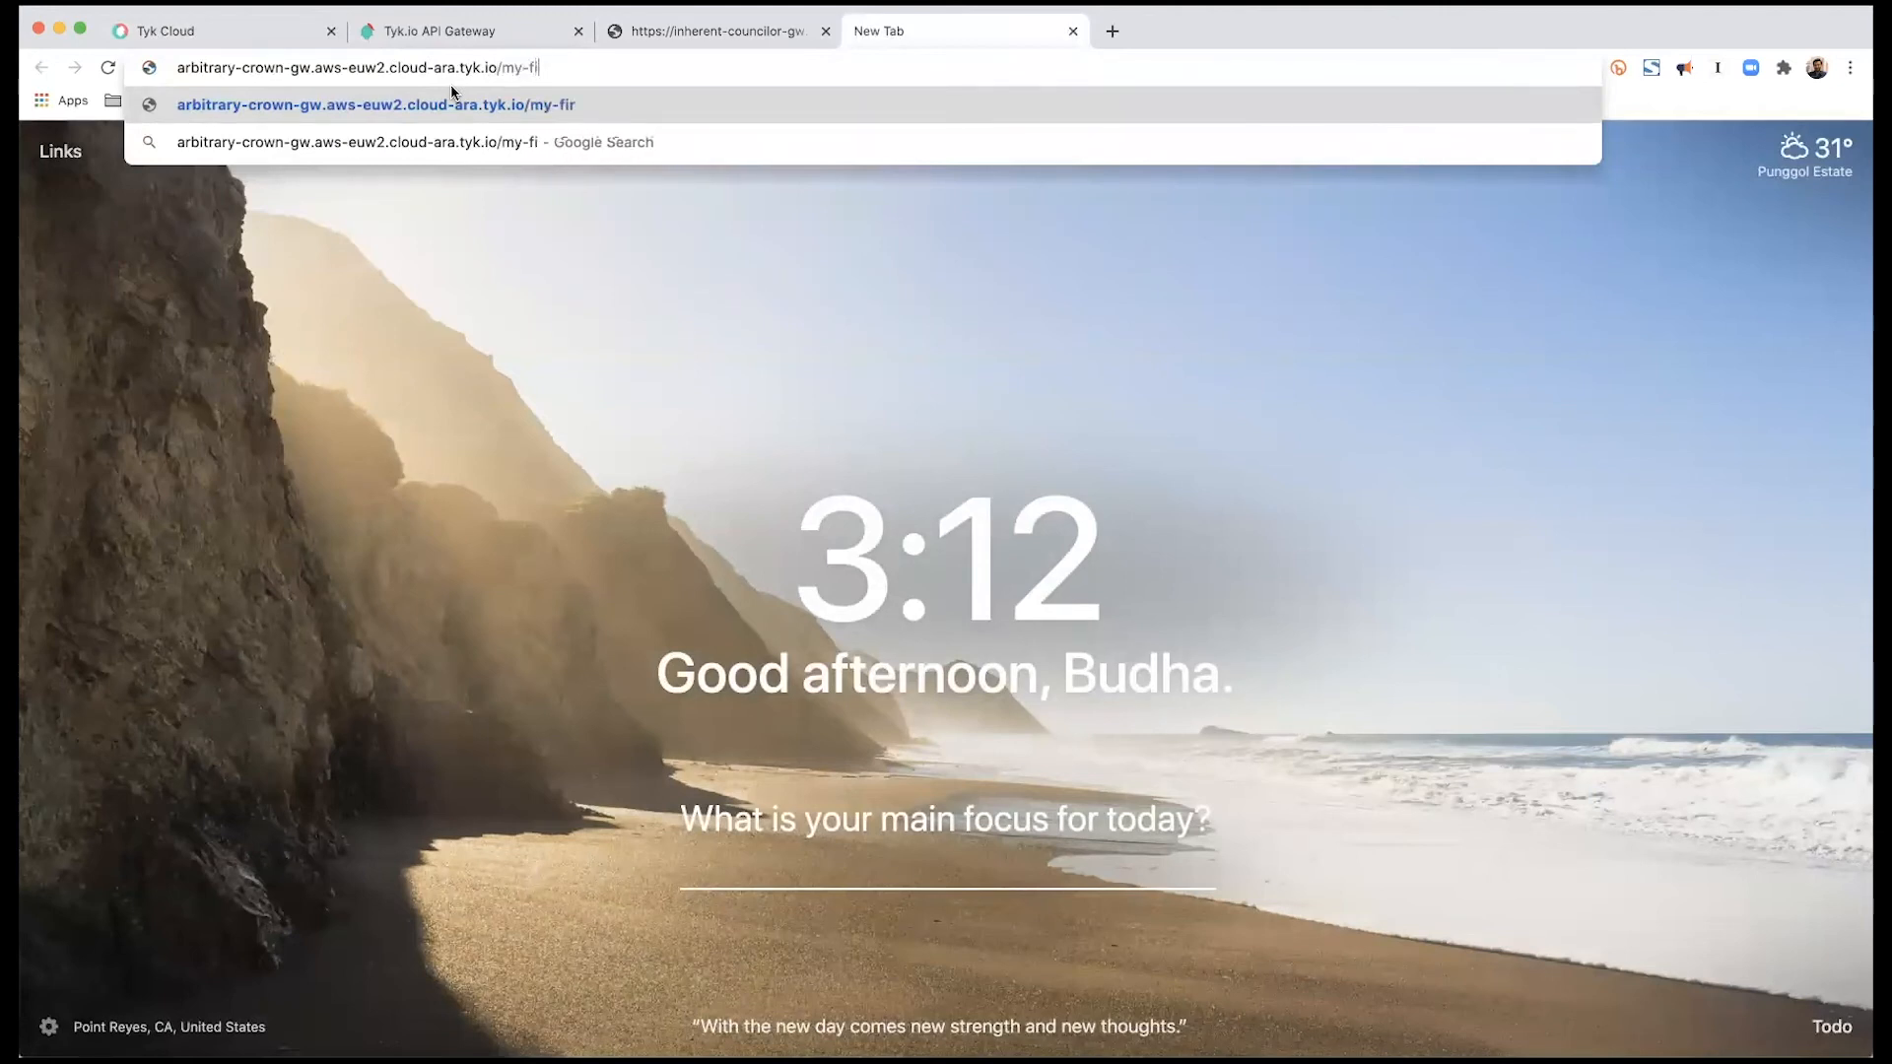
pyautogui.write('api')
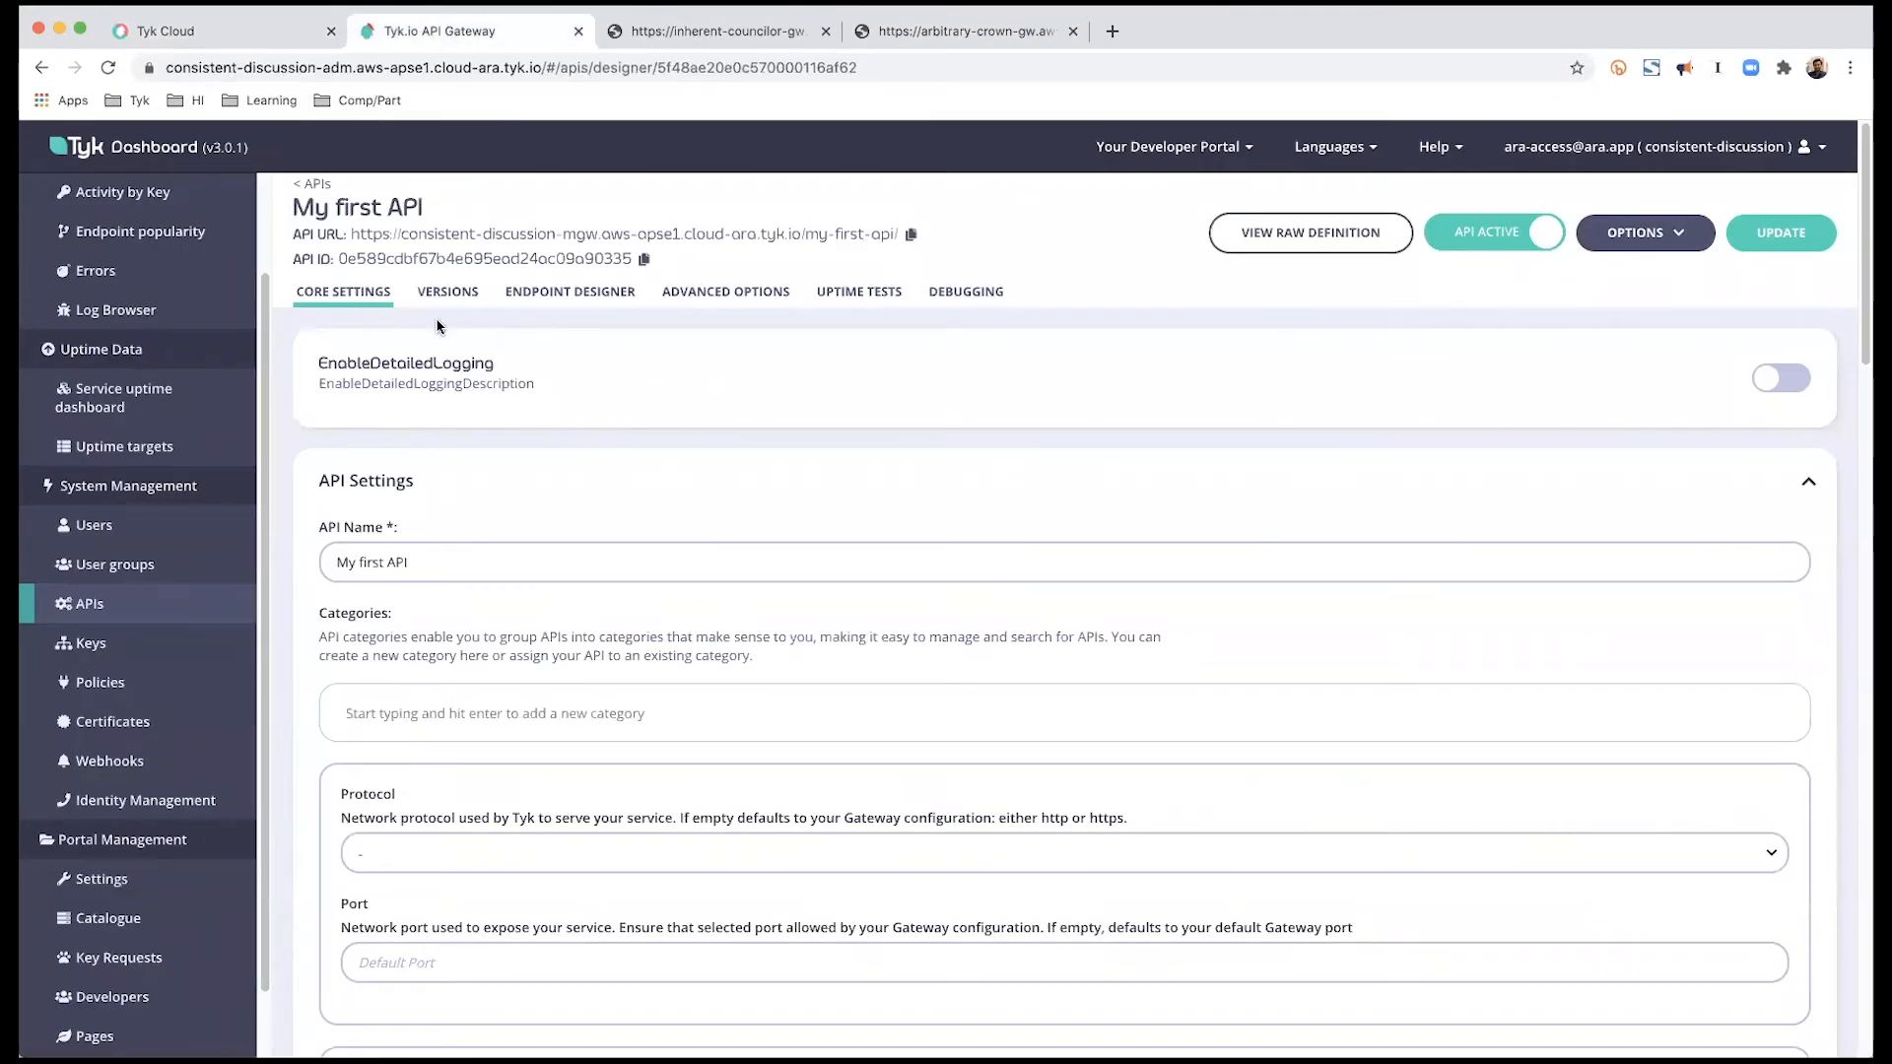
# Show My first API's Advanced Options and scroll to the Segment Tags section.
pyautogui.click(705, 298)
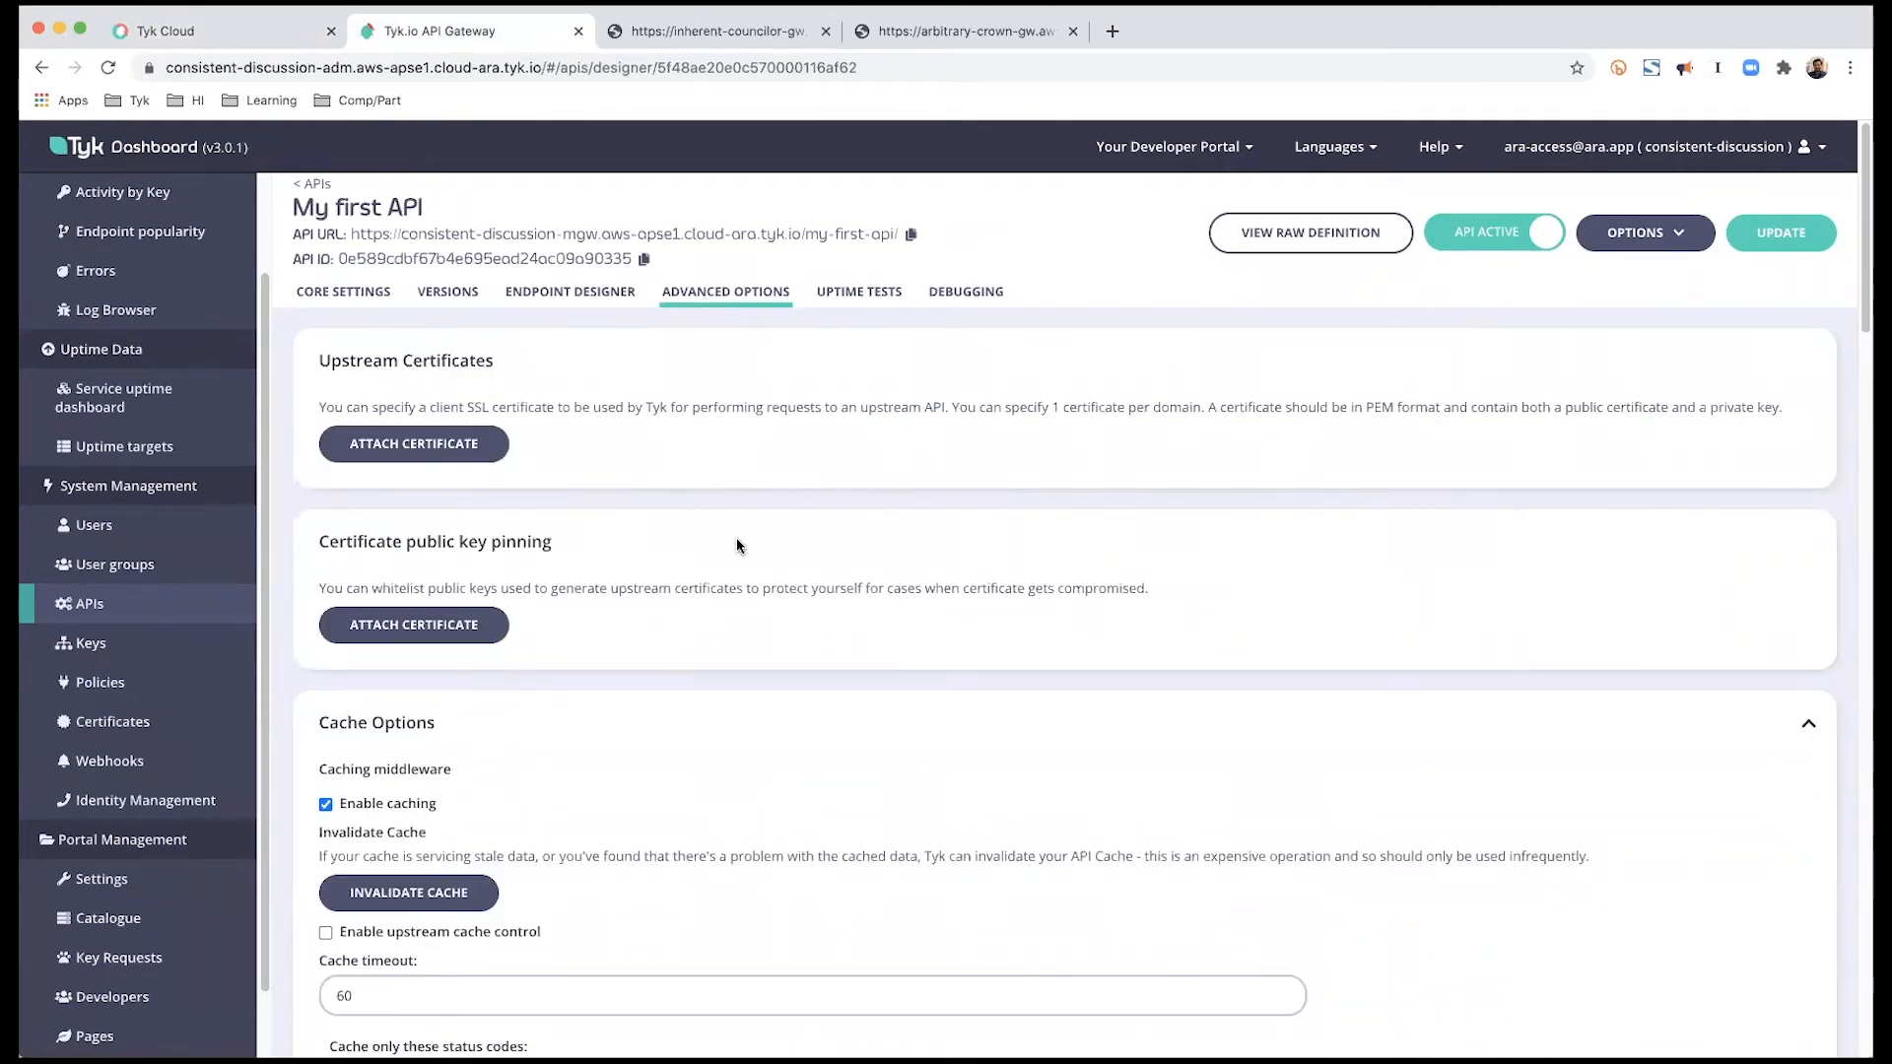
pyautogui.scroll(-3, 737, 537)
pyautogui.scroll(-3, 737, 537)
pyautogui.scroll(-3, 736, 536)
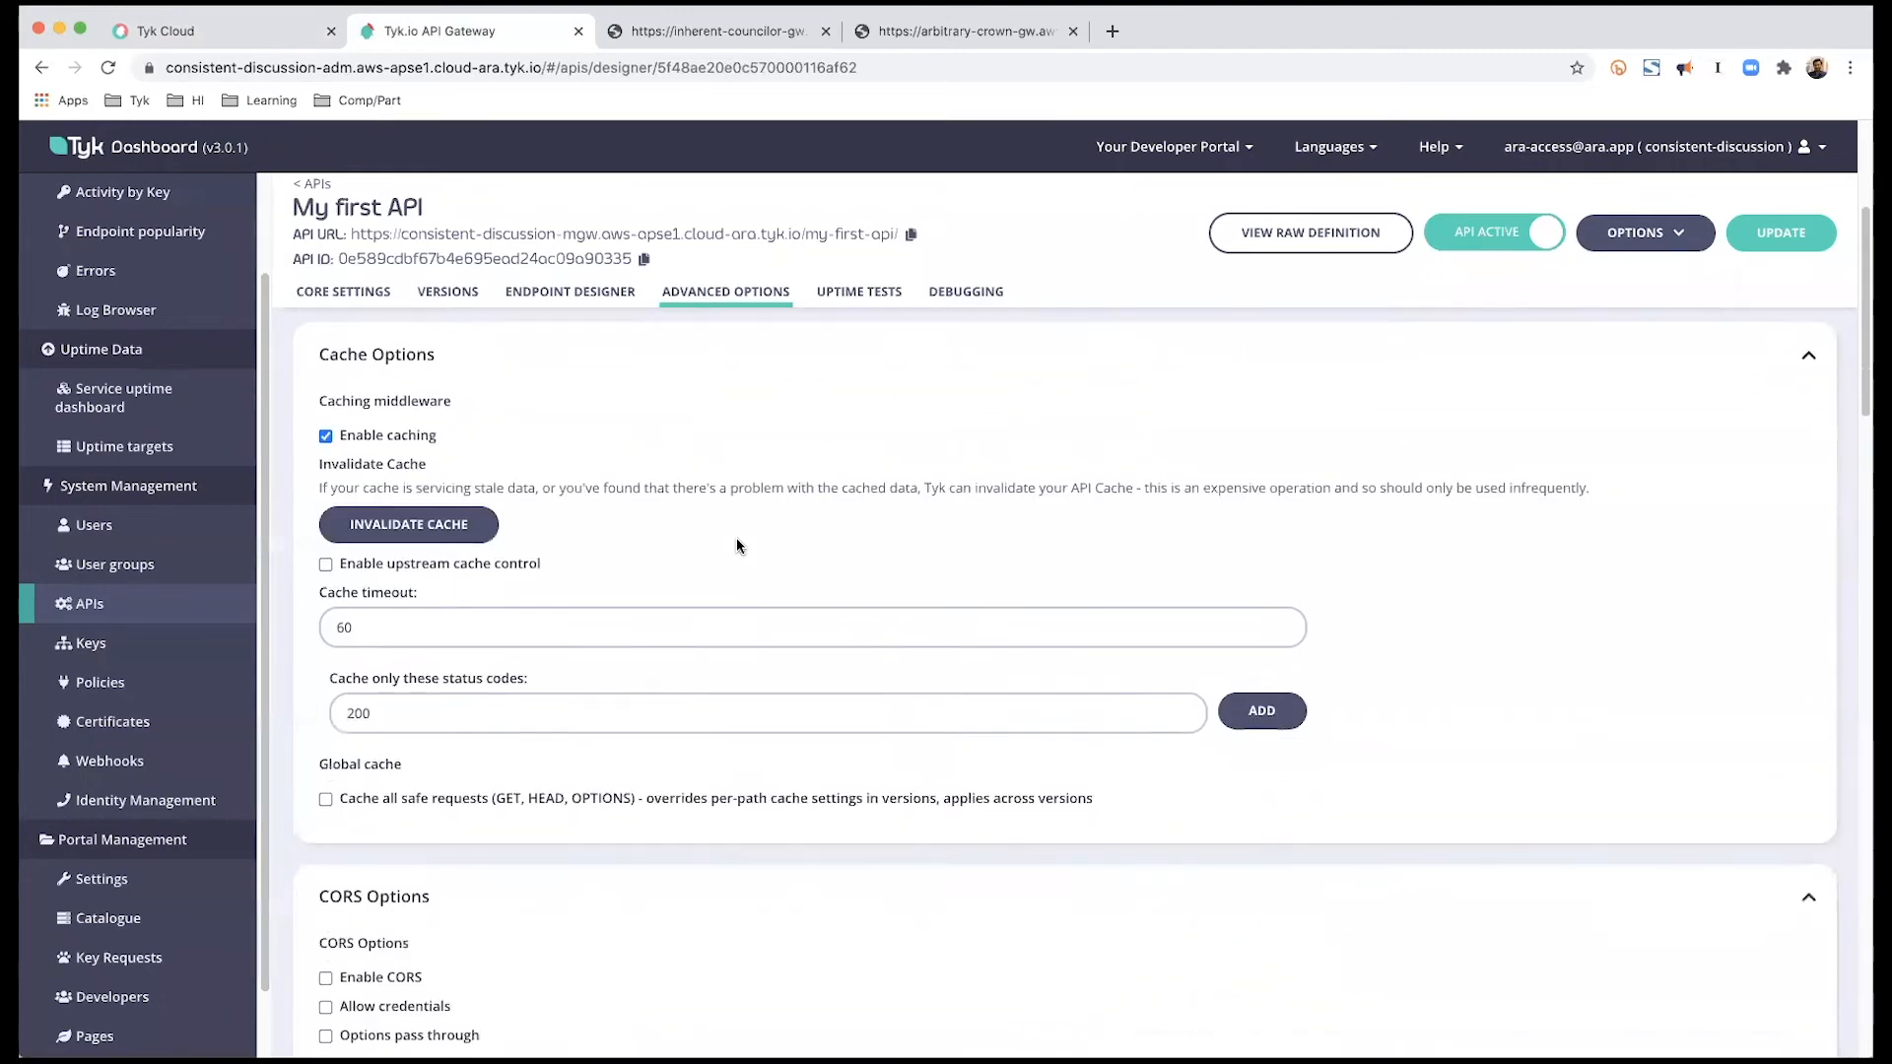
pyautogui.scroll(-2, 736, 537)
pyautogui.scroll(-3, 737, 537)
pyautogui.scroll(-3, 736, 537)
pyautogui.scroll(-3, 736, 537)
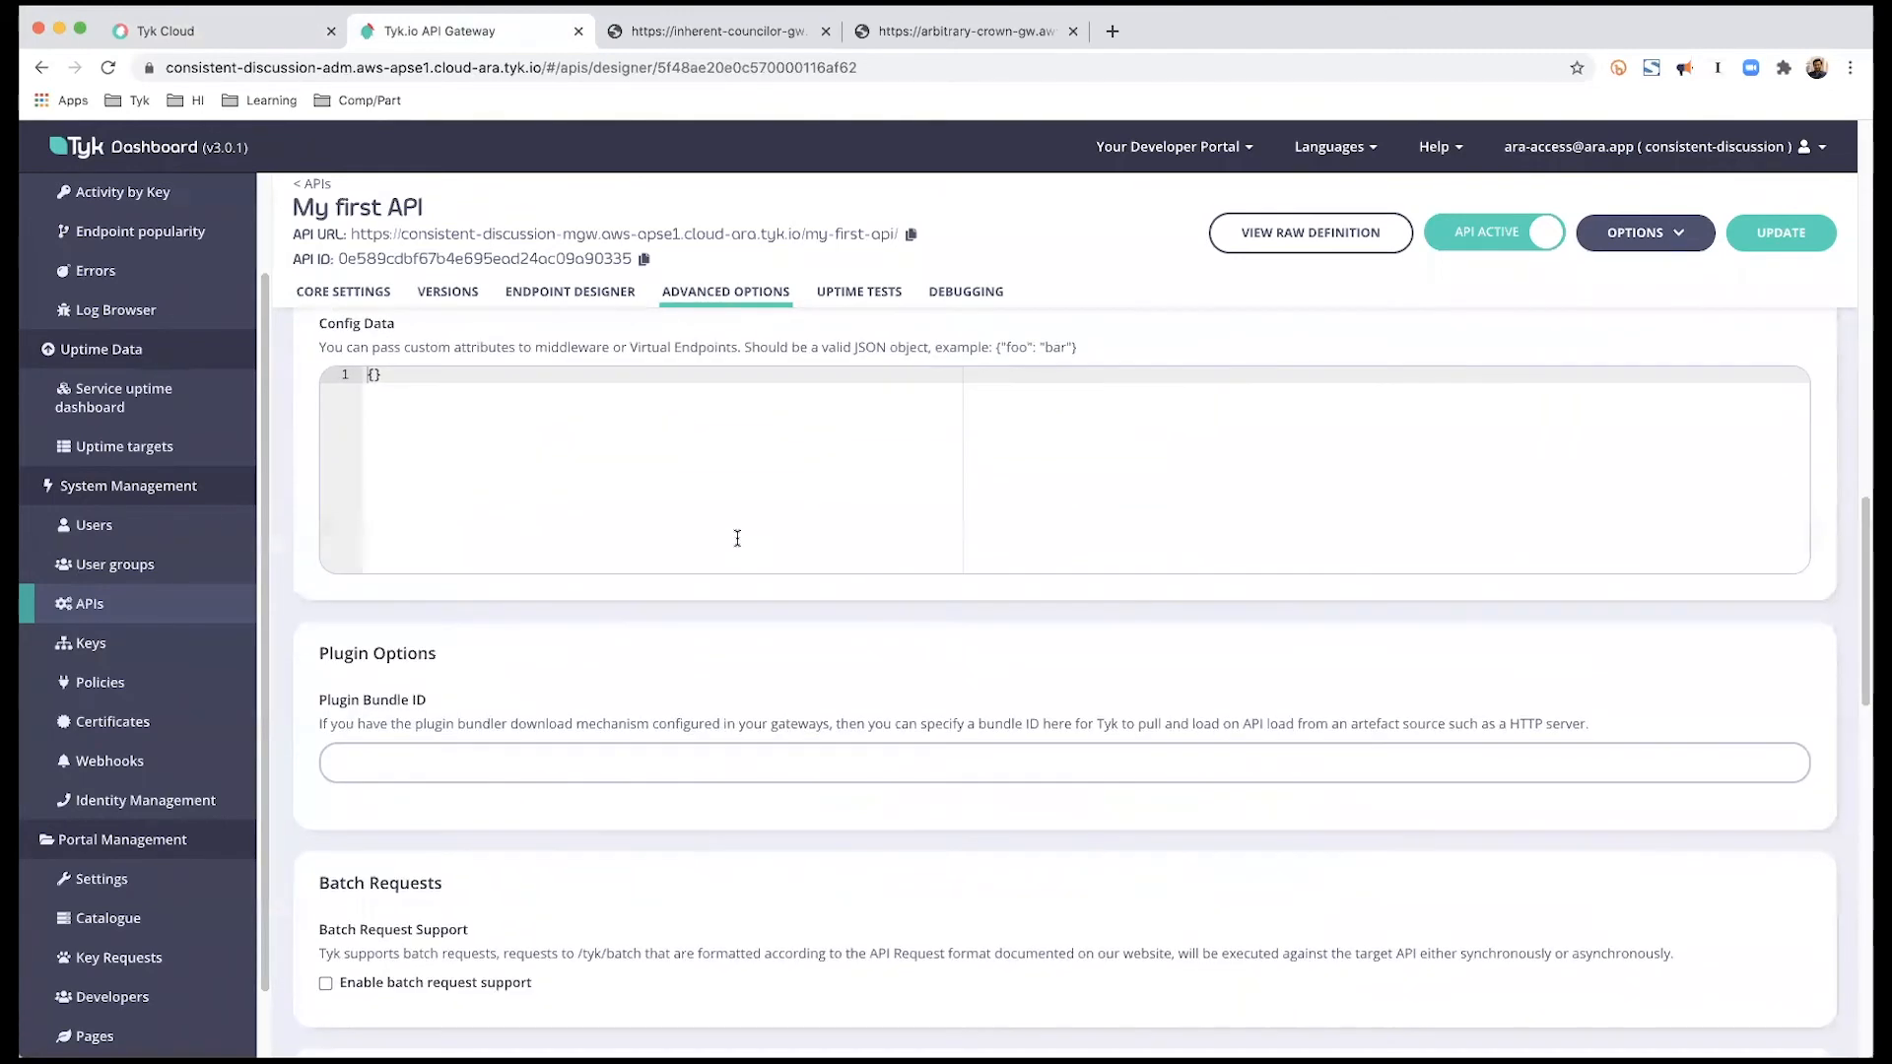
pyautogui.scroll(-3, 736, 536)
pyautogui.scroll(-3, 737, 536)
pyautogui.scroll(-3, 737, 537)
pyautogui.scroll(-3, 736, 536)
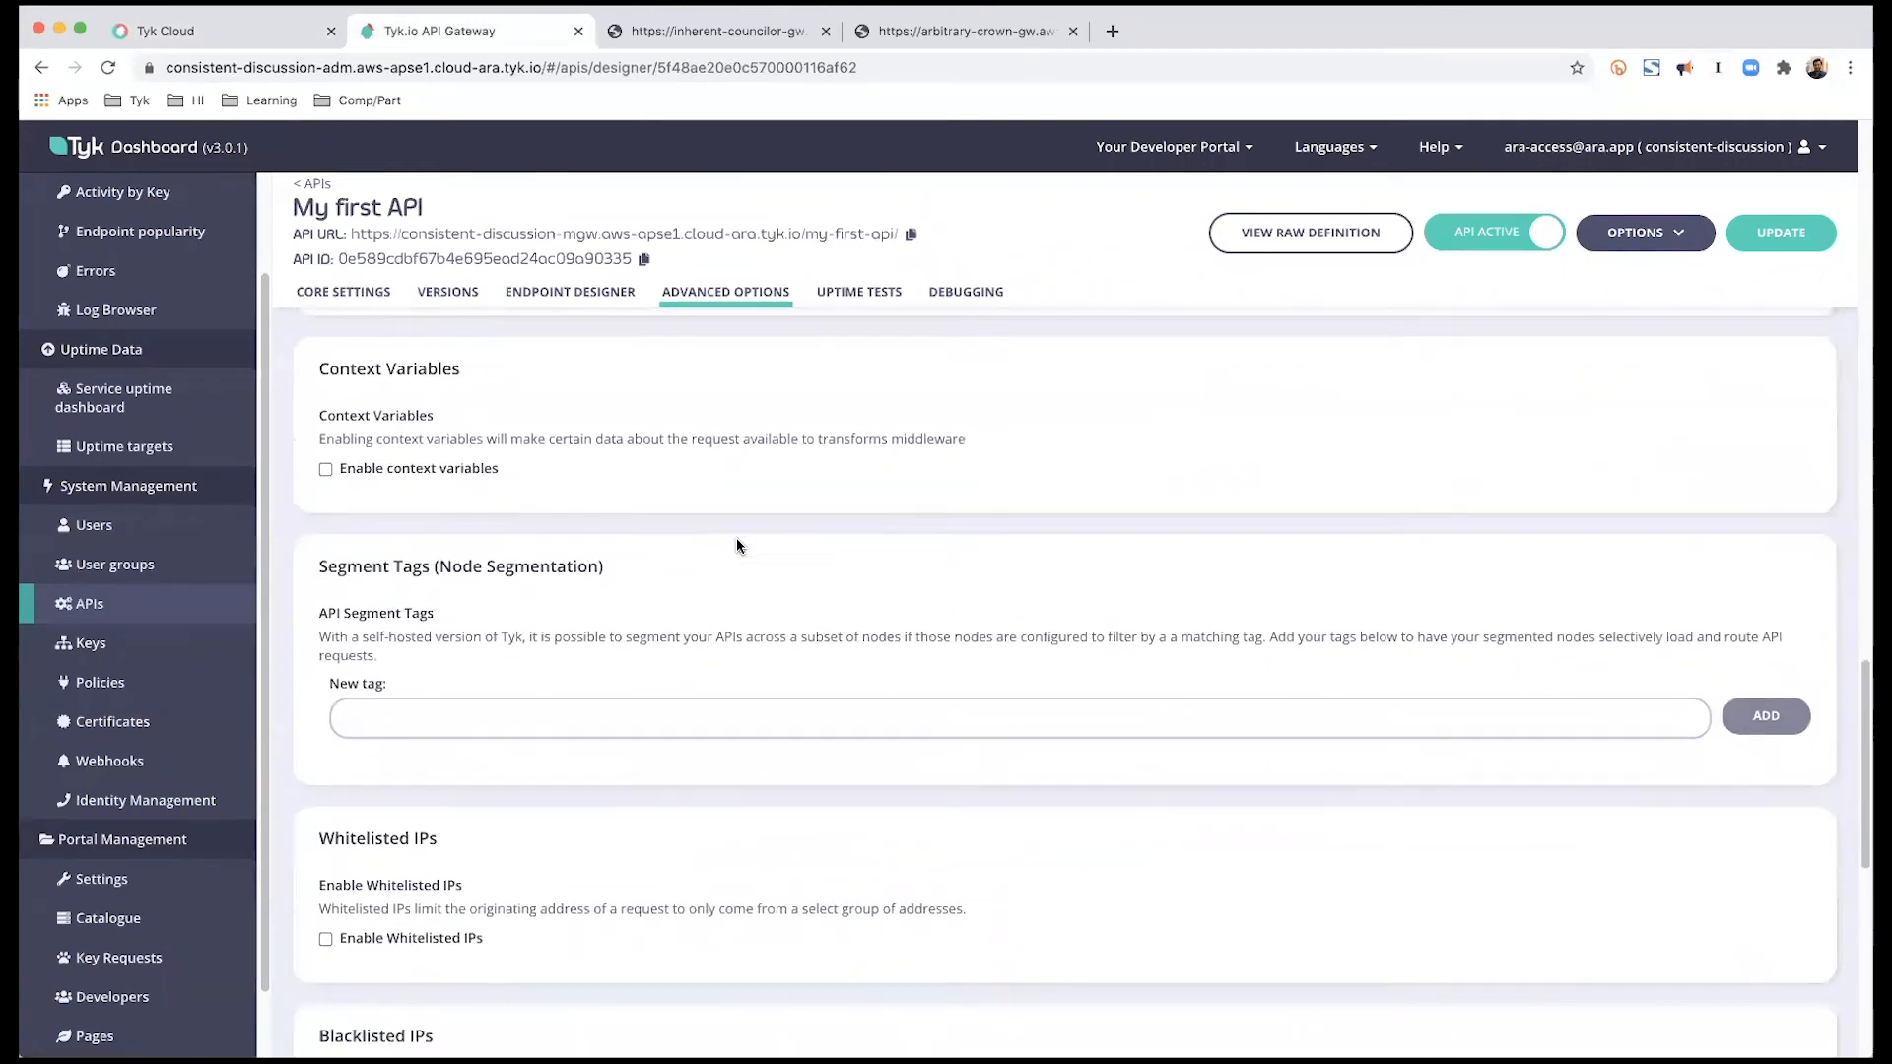
pyautogui.scroll(-2, 736, 537)
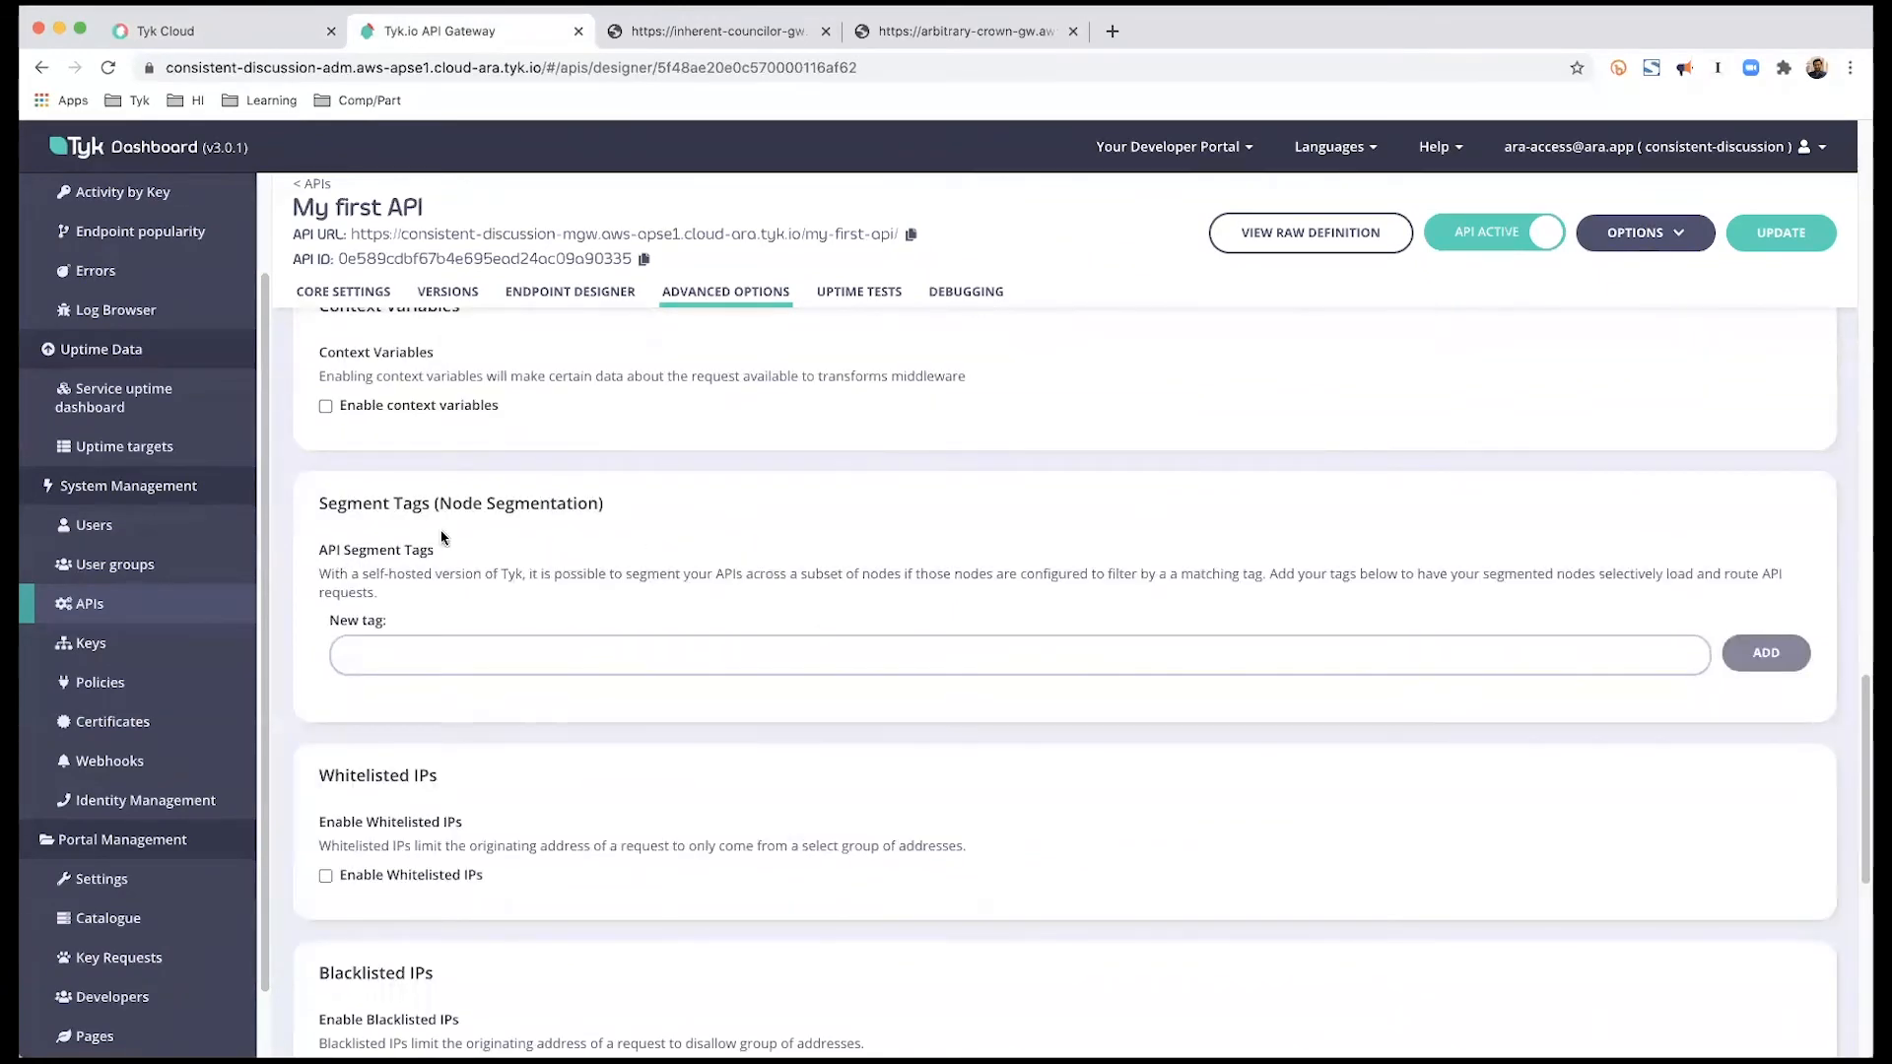
pyautogui.click(489, 647)
pyautogui.click(490, 649)
pyautogui.click(222, 30)
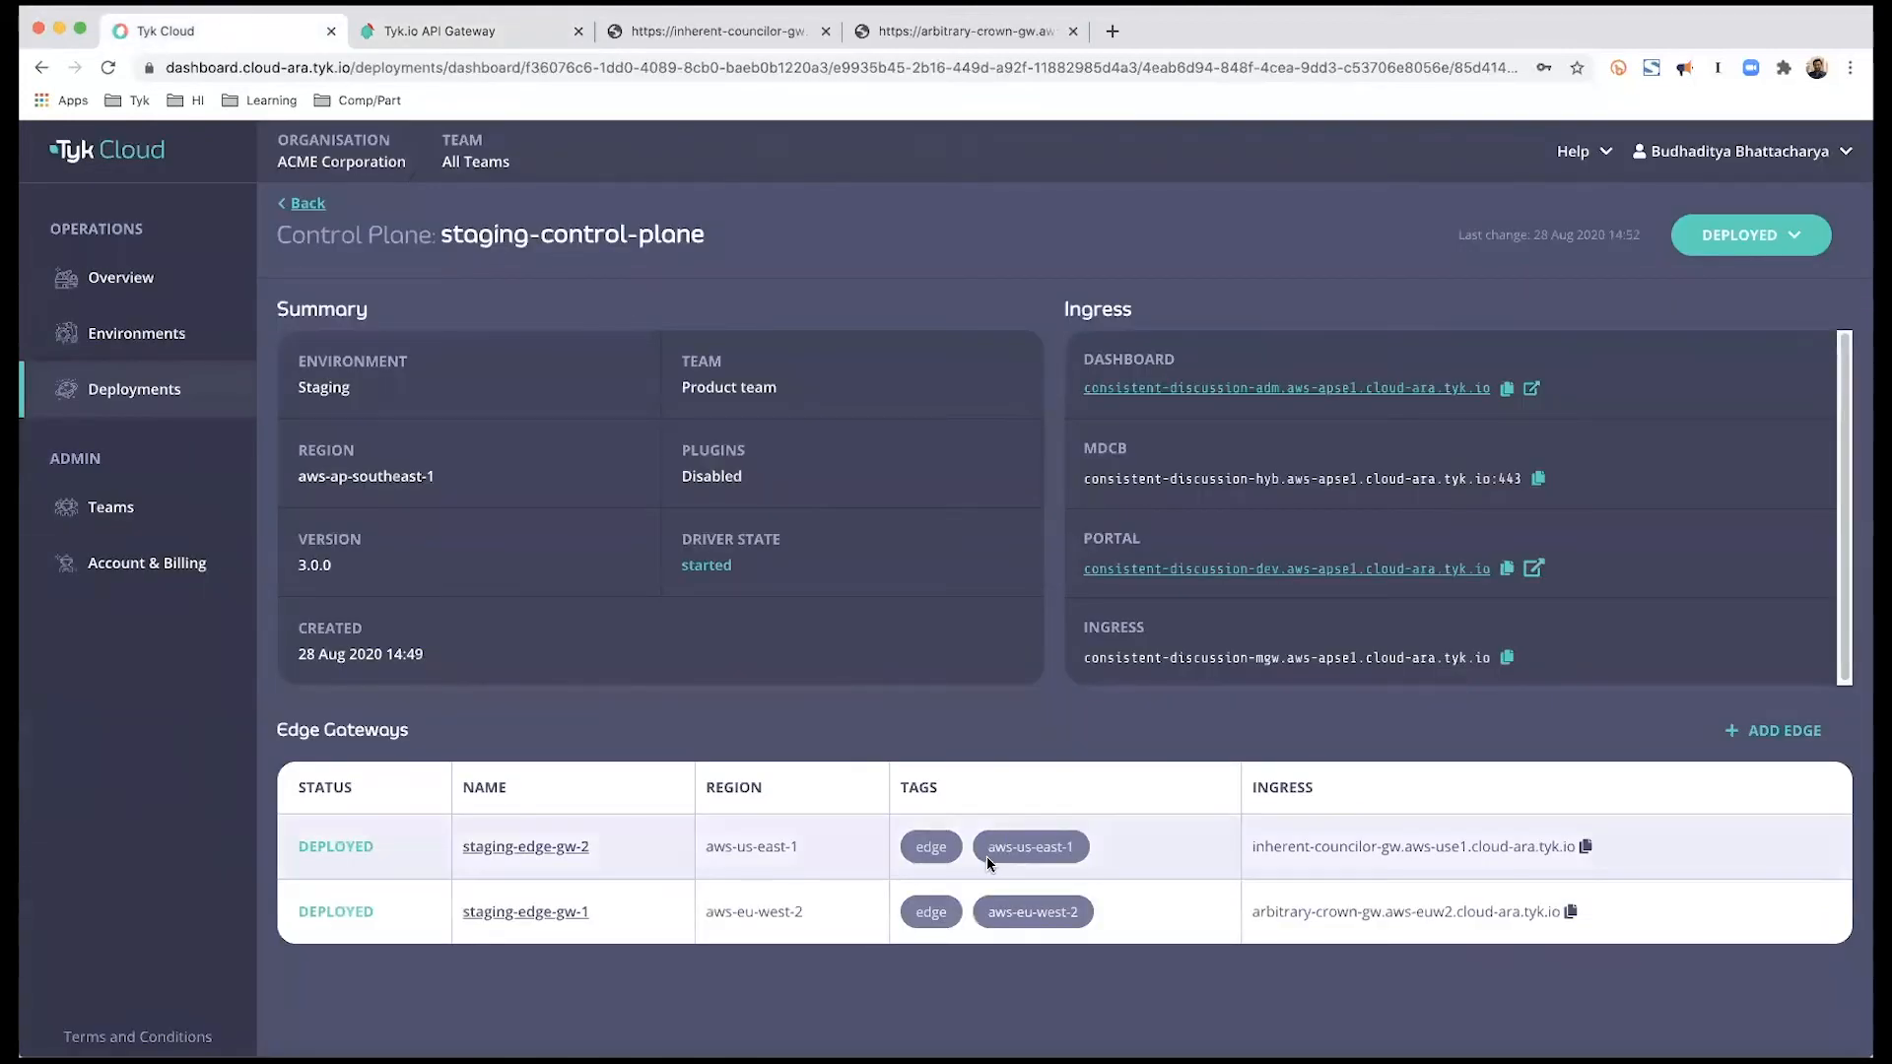
pyautogui.moveTo(987, 849); pyautogui.dragTo(1072, 842)
pyautogui.hotkey('ctrl', 'c')
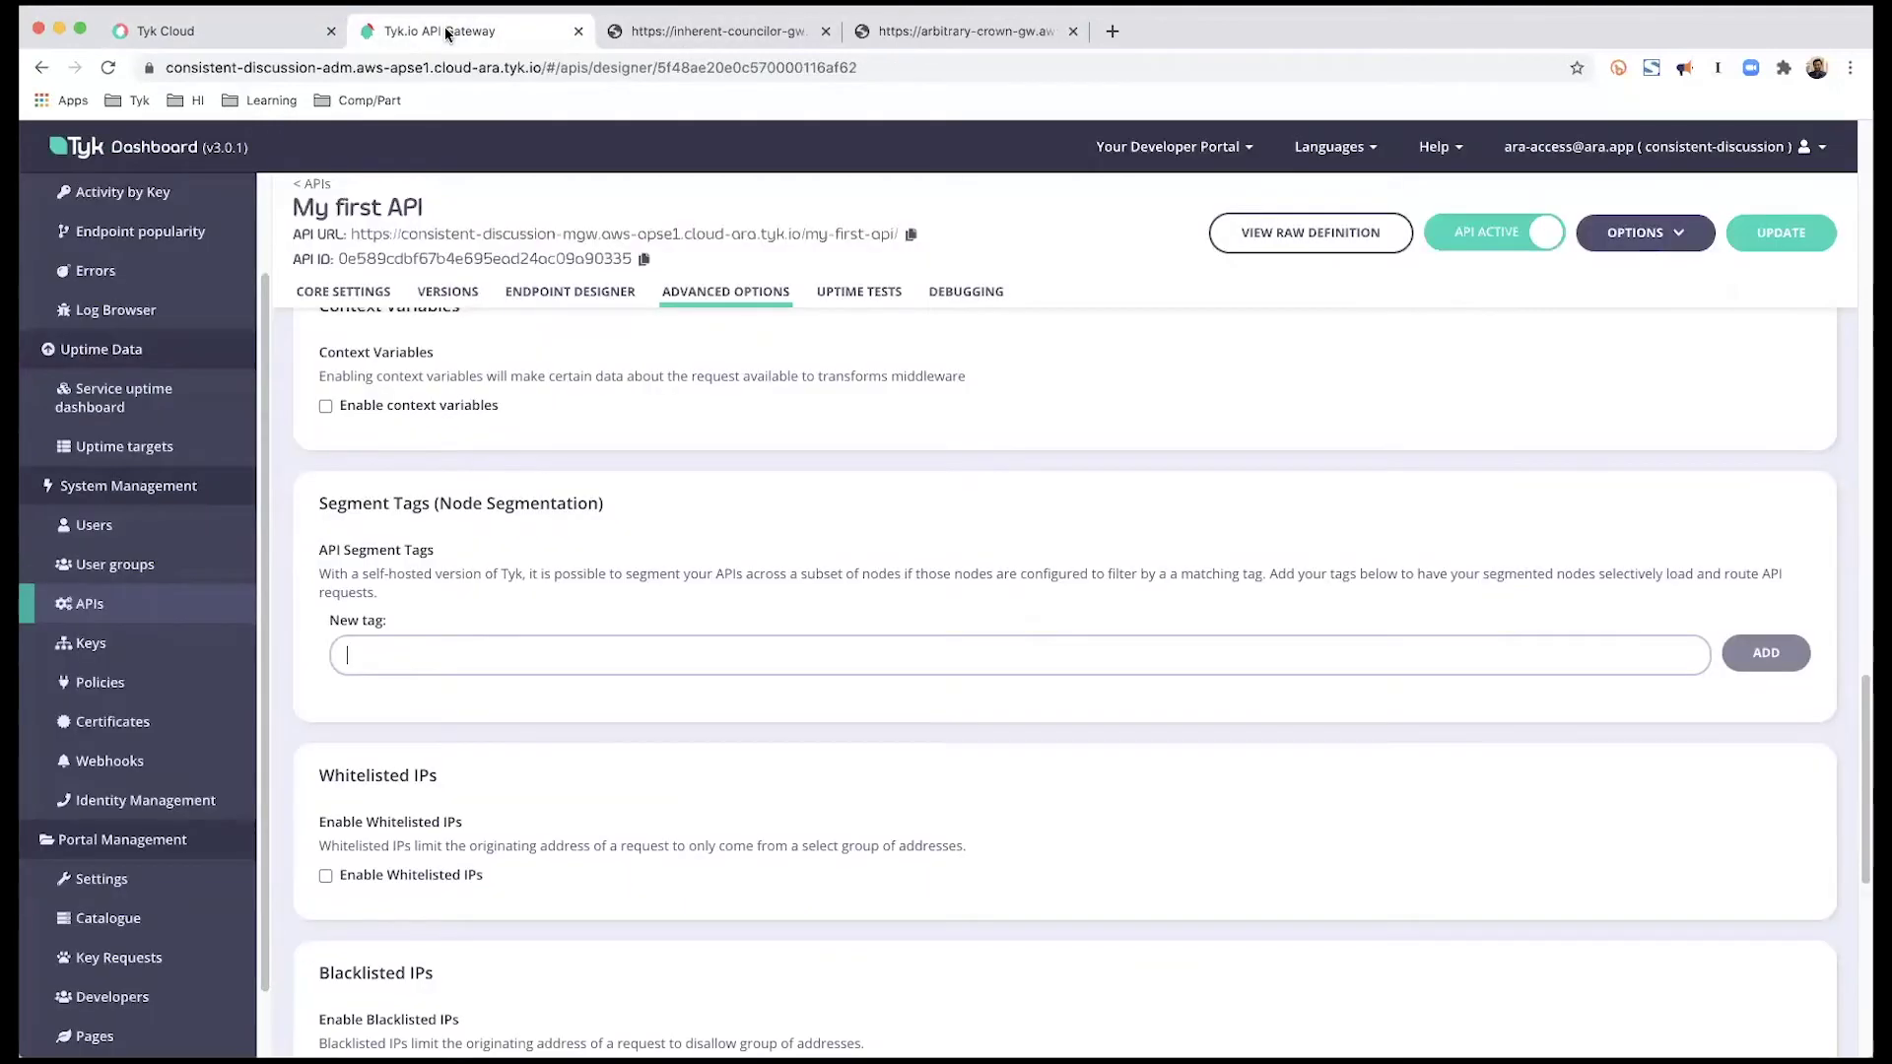
# Add segment tag aws-us-east-1 to My first API and confirm the update.
pyautogui.click(440, 30)
pyautogui.click(441, 654)
pyautogui.hotkey('ctrl', 'v')
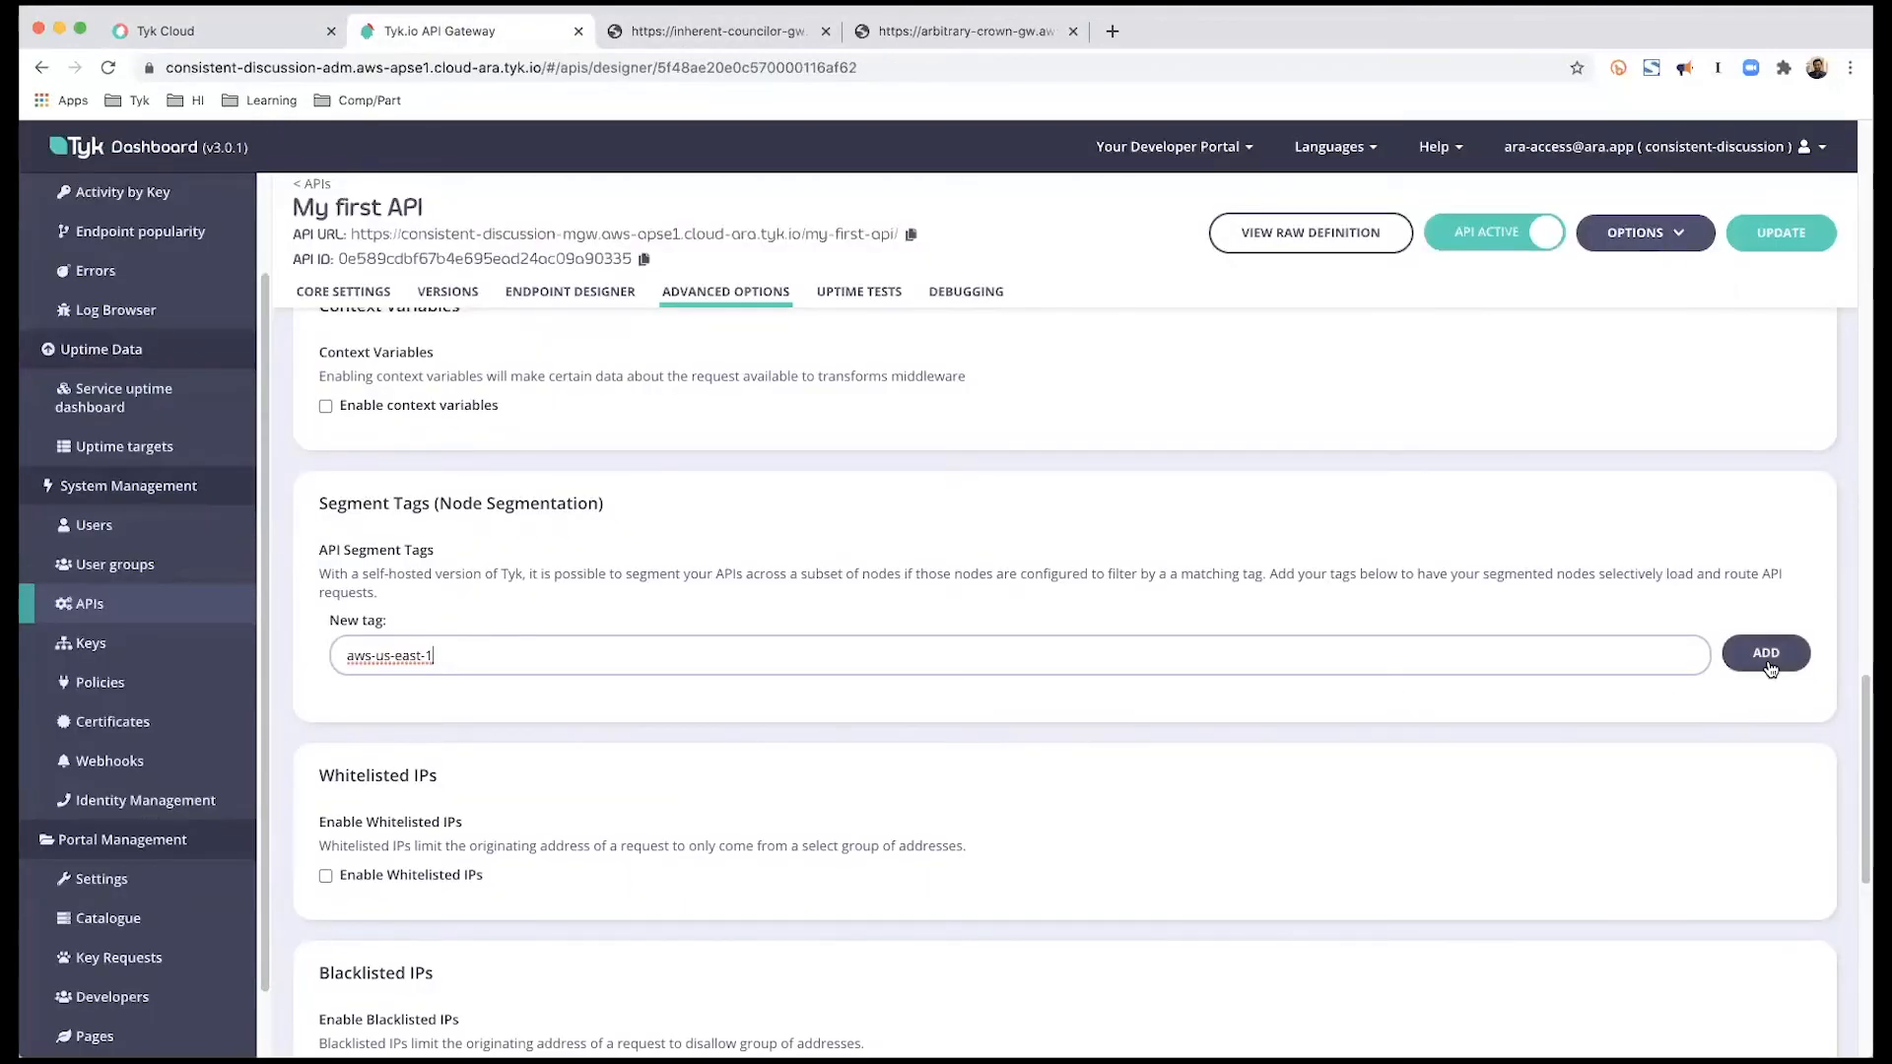
pyautogui.click(1765, 652)
pyautogui.click(1782, 232)
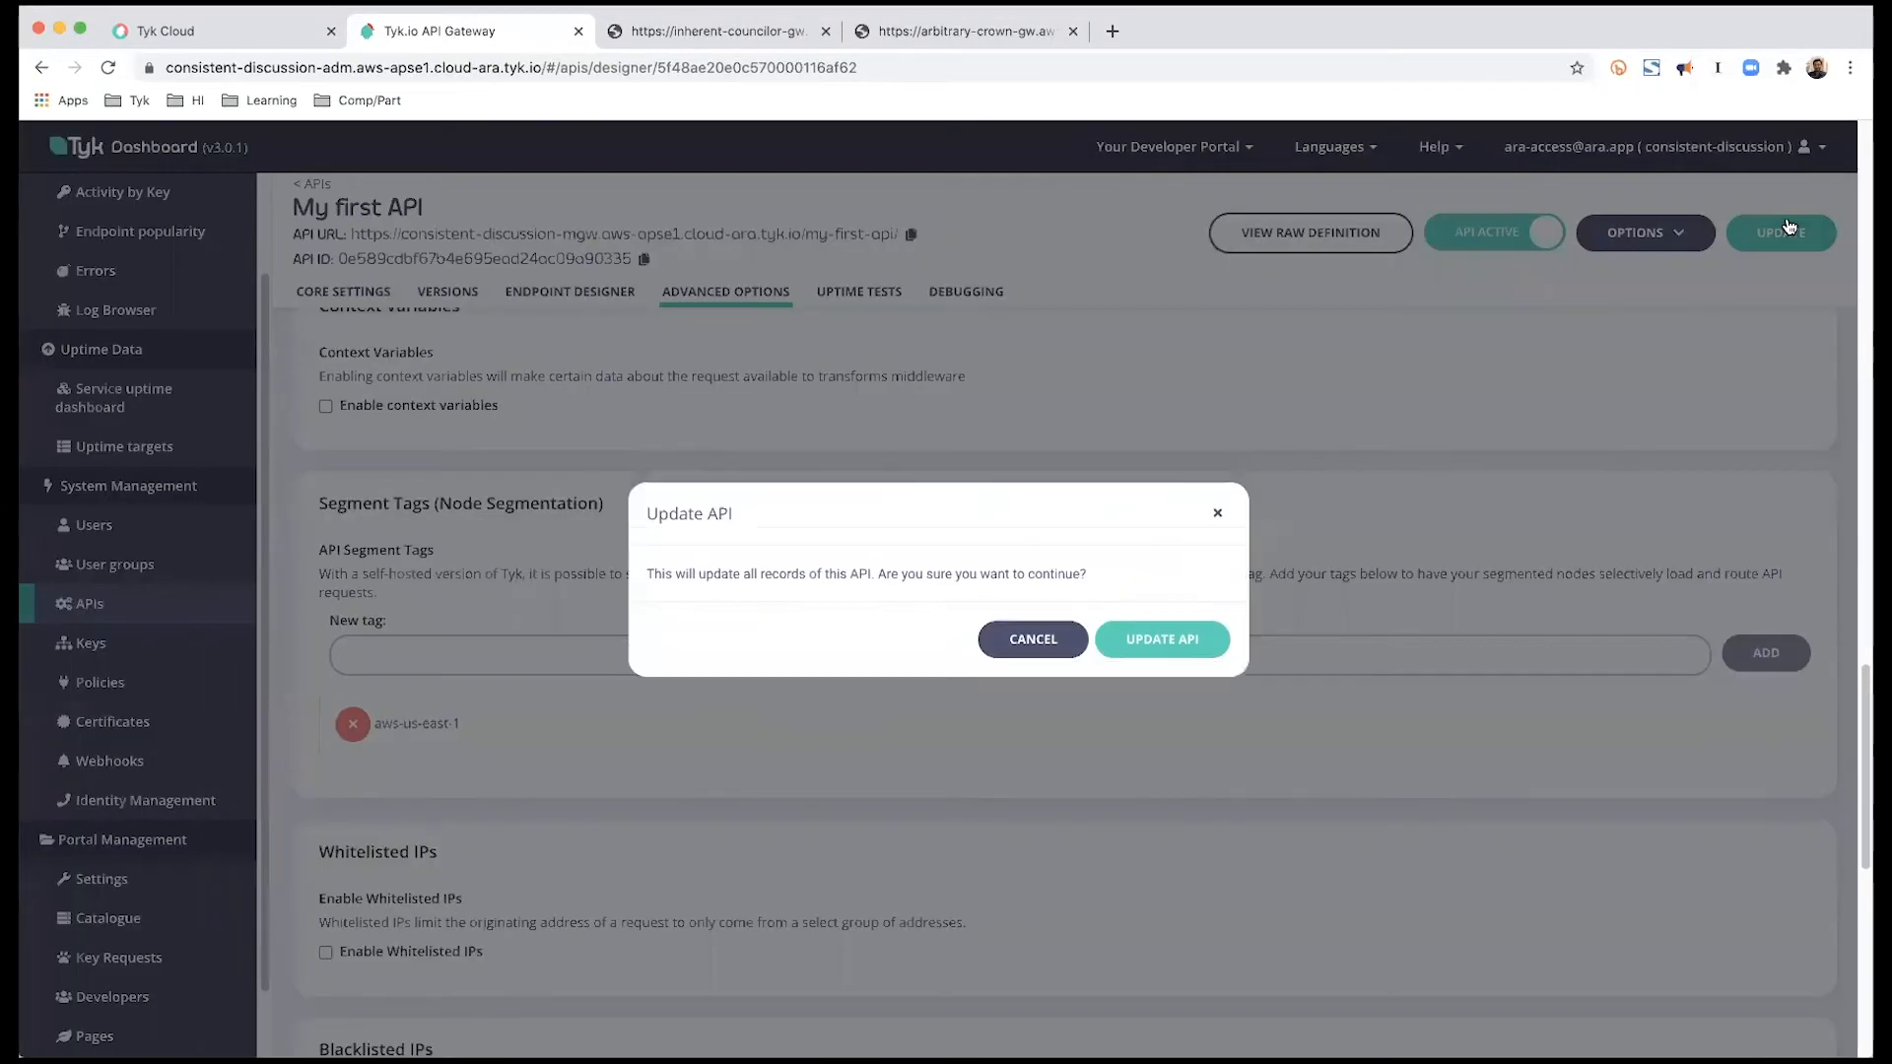
pyautogui.click(1162, 639)
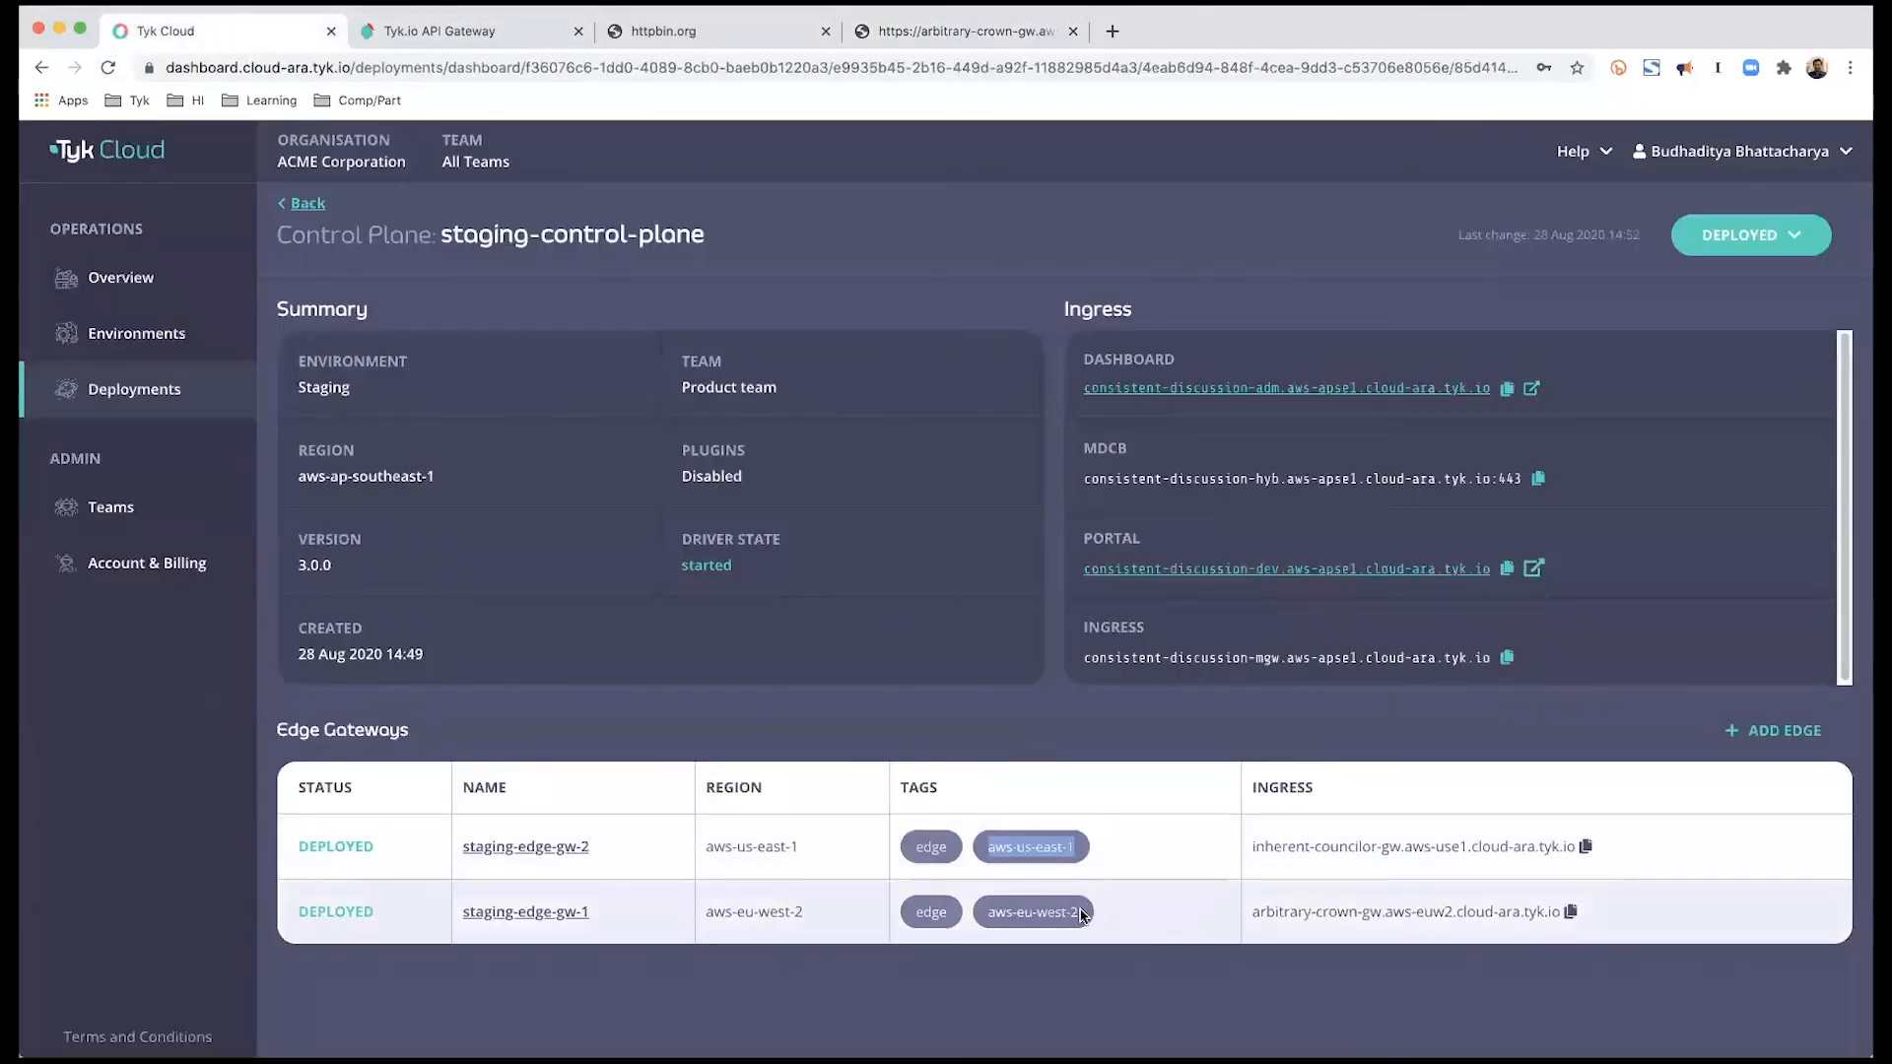
# Select the aws-eu-west-2 tag text in Tyk Cloud for copying.
pyautogui.moveTo(1082, 913); pyautogui.dragTo(992, 912)
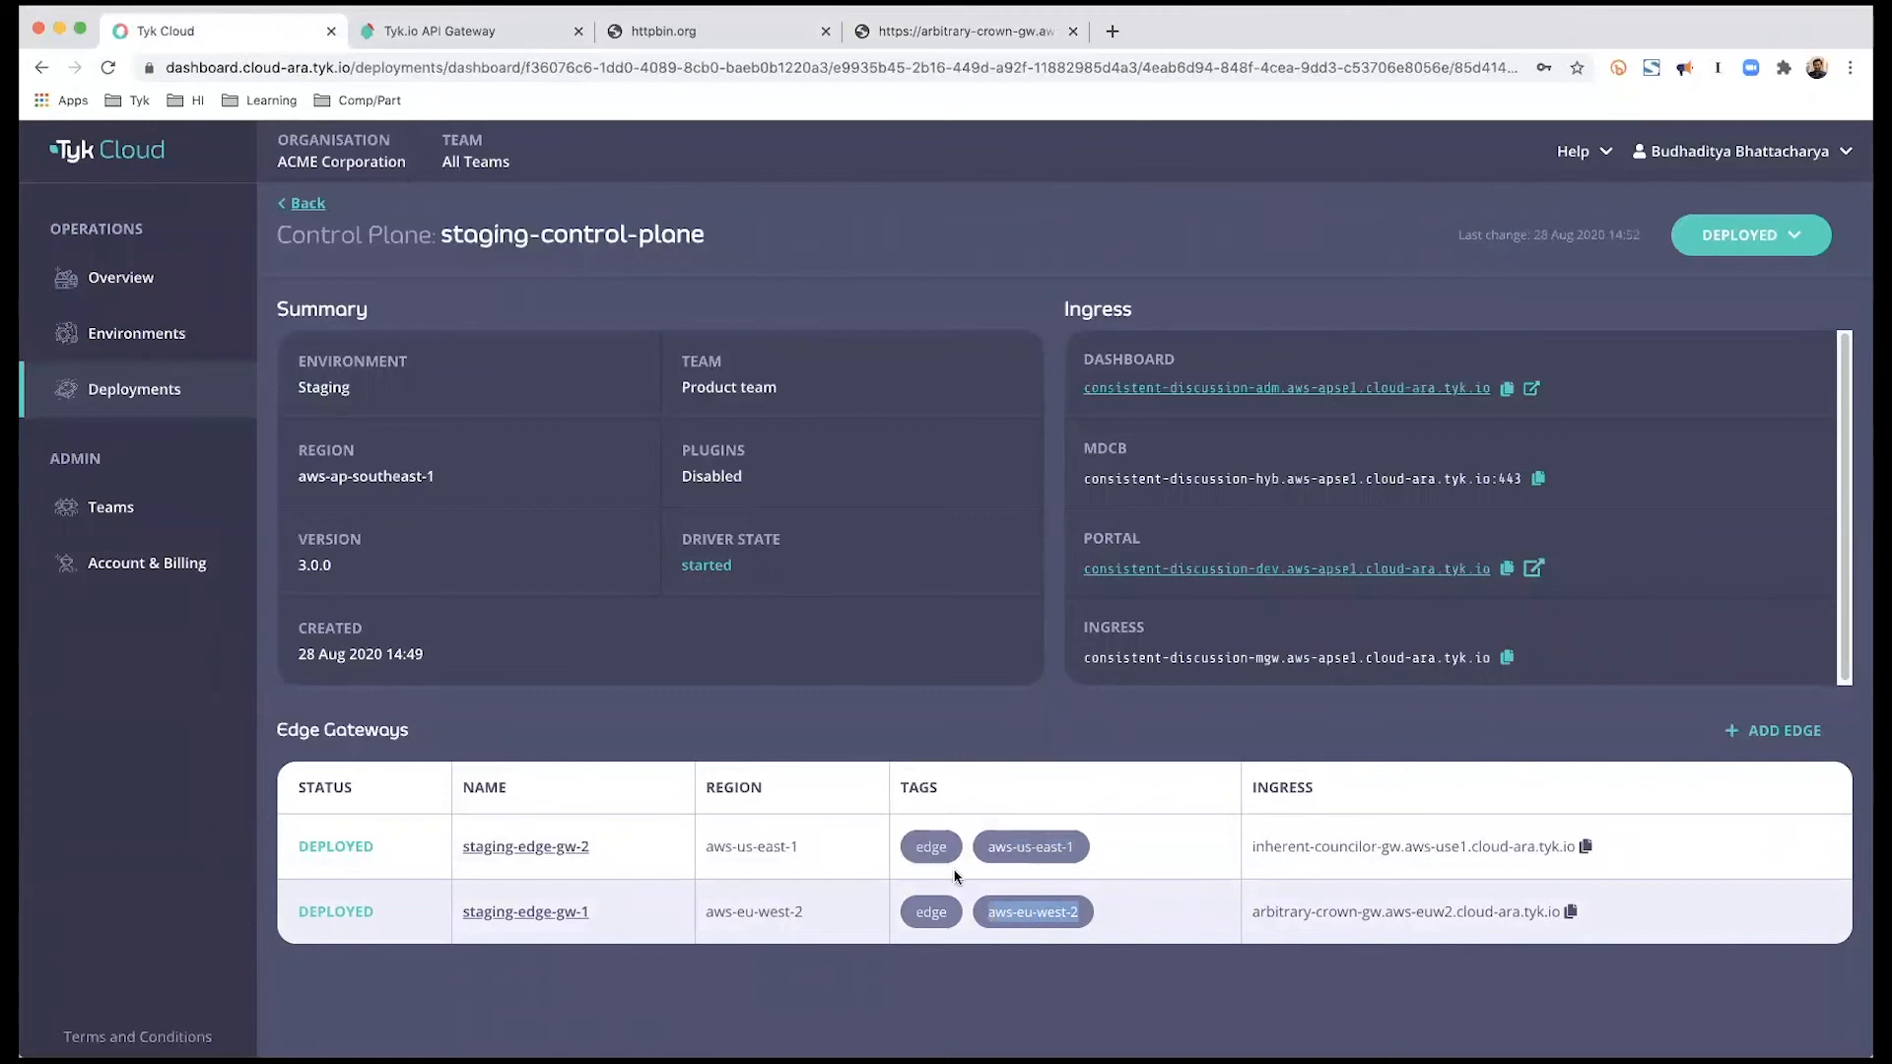
# Swap the API's segment tag from aws-us-east-1 to aws-eu-west-2 and confirm the update.
pyautogui.click(458, 30)
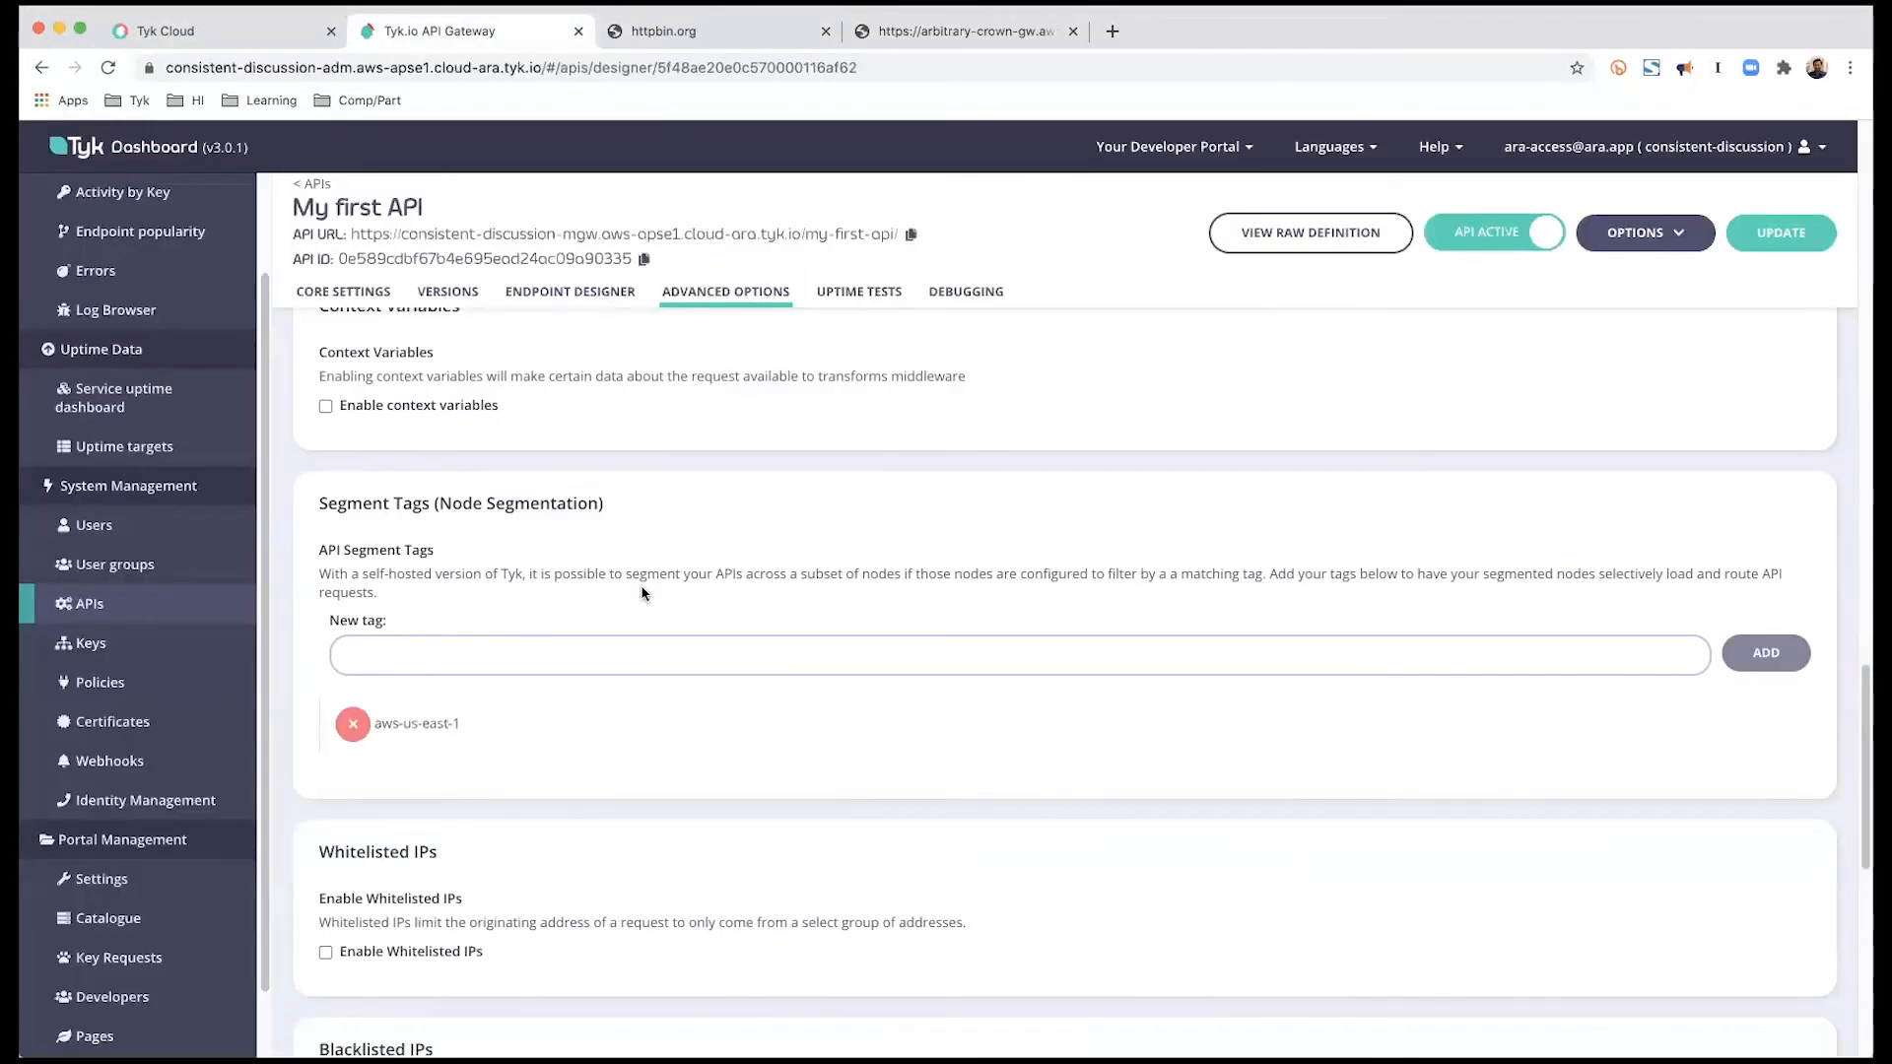
pyautogui.click(577, 653)
pyautogui.write('aws-eu-west-2')
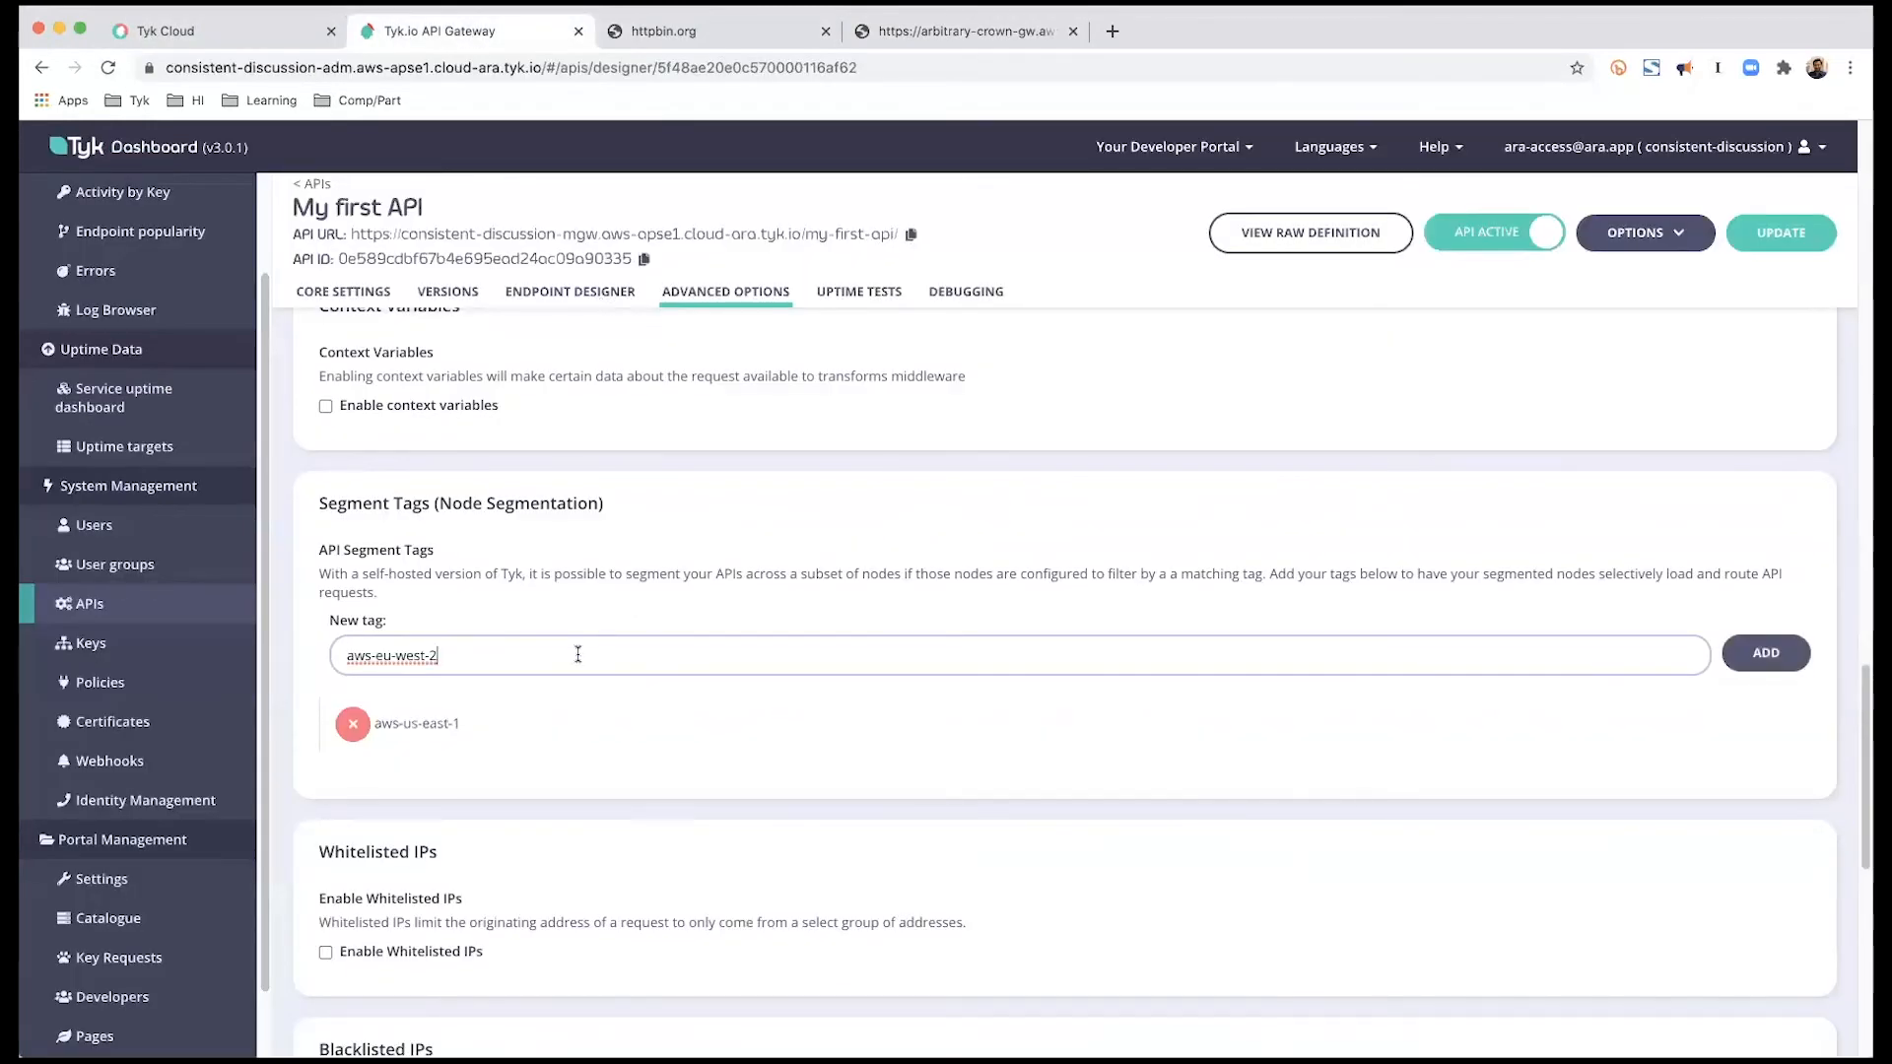
pyautogui.click(1765, 653)
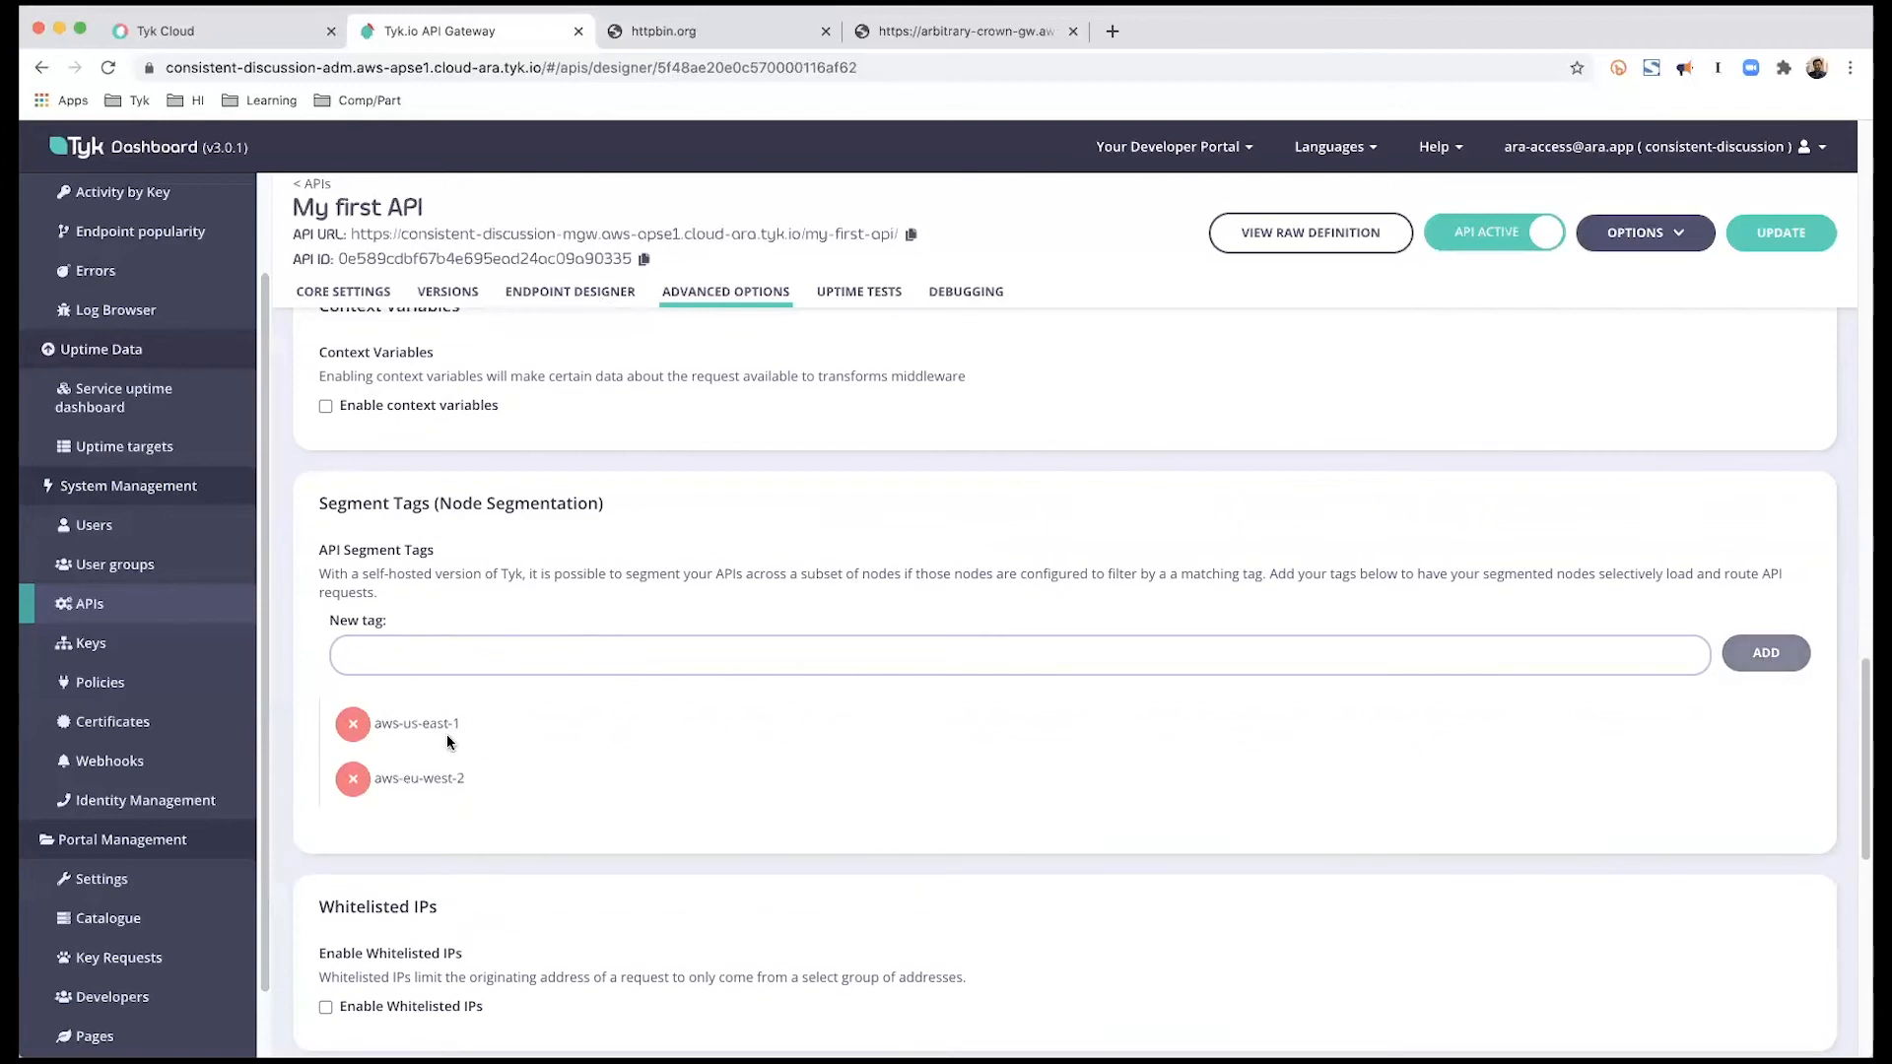
pyautogui.click(353, 727)
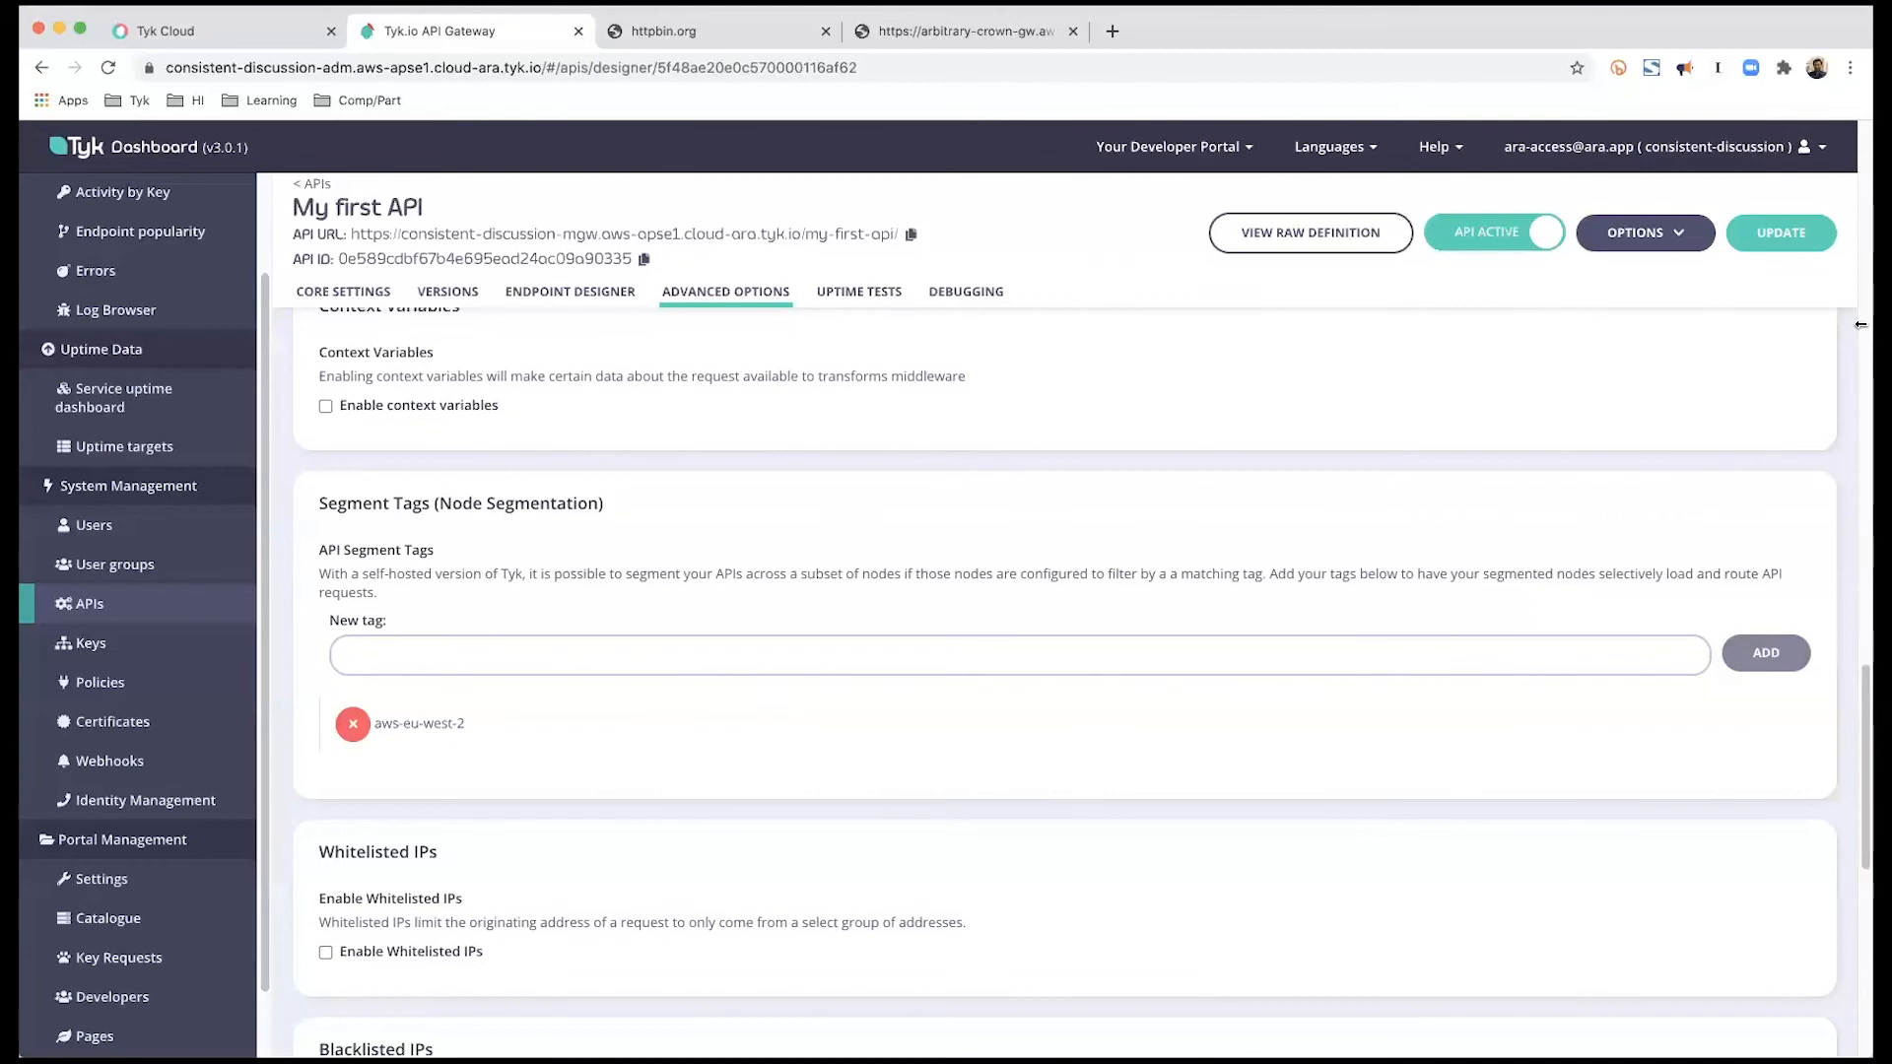
pyautogui.click(1782, 233)
pyautogui.click(1162, 641)
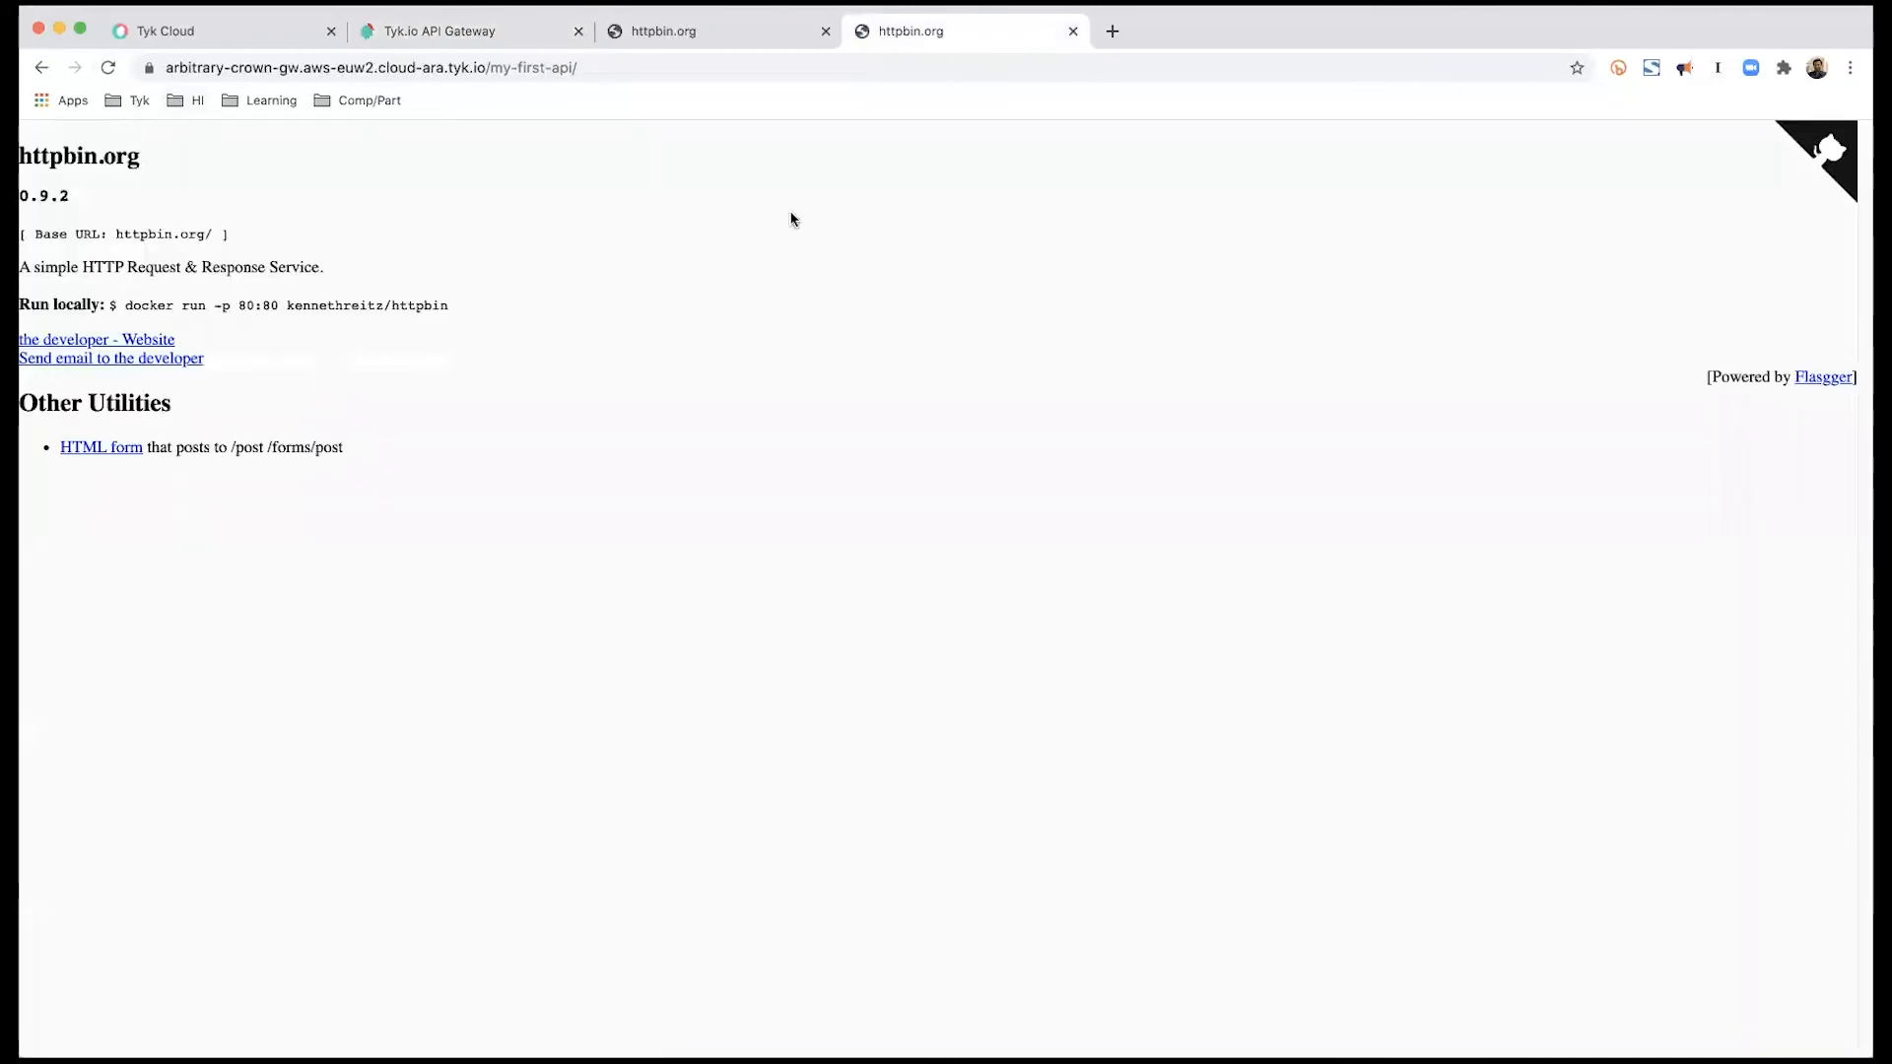
# Reload /my-first-api/ on the aws-us-east-1 gateway tab to check its response.
pyautogui.click(708, 38)
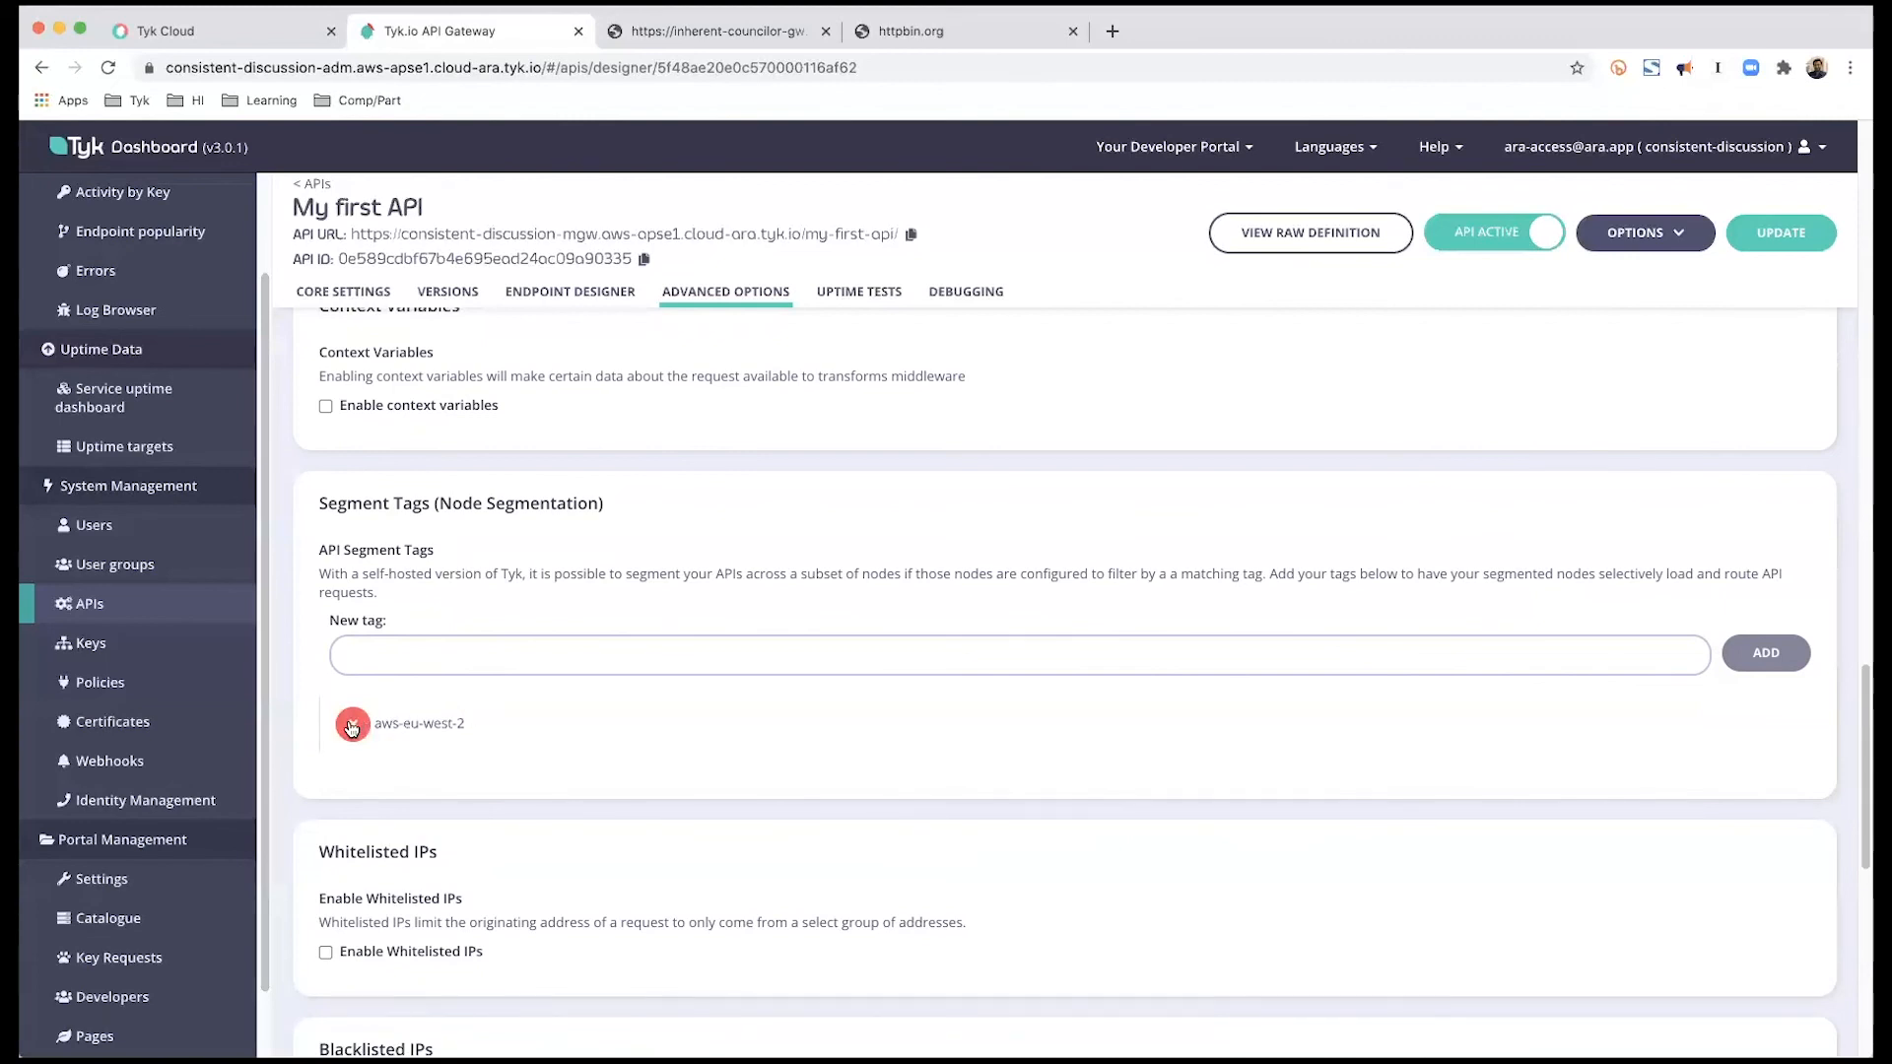
# Swap the API's segment tag from aws-eu-west-2 to 'edge' and confirm the update.
pyautogui.click(351, 725)
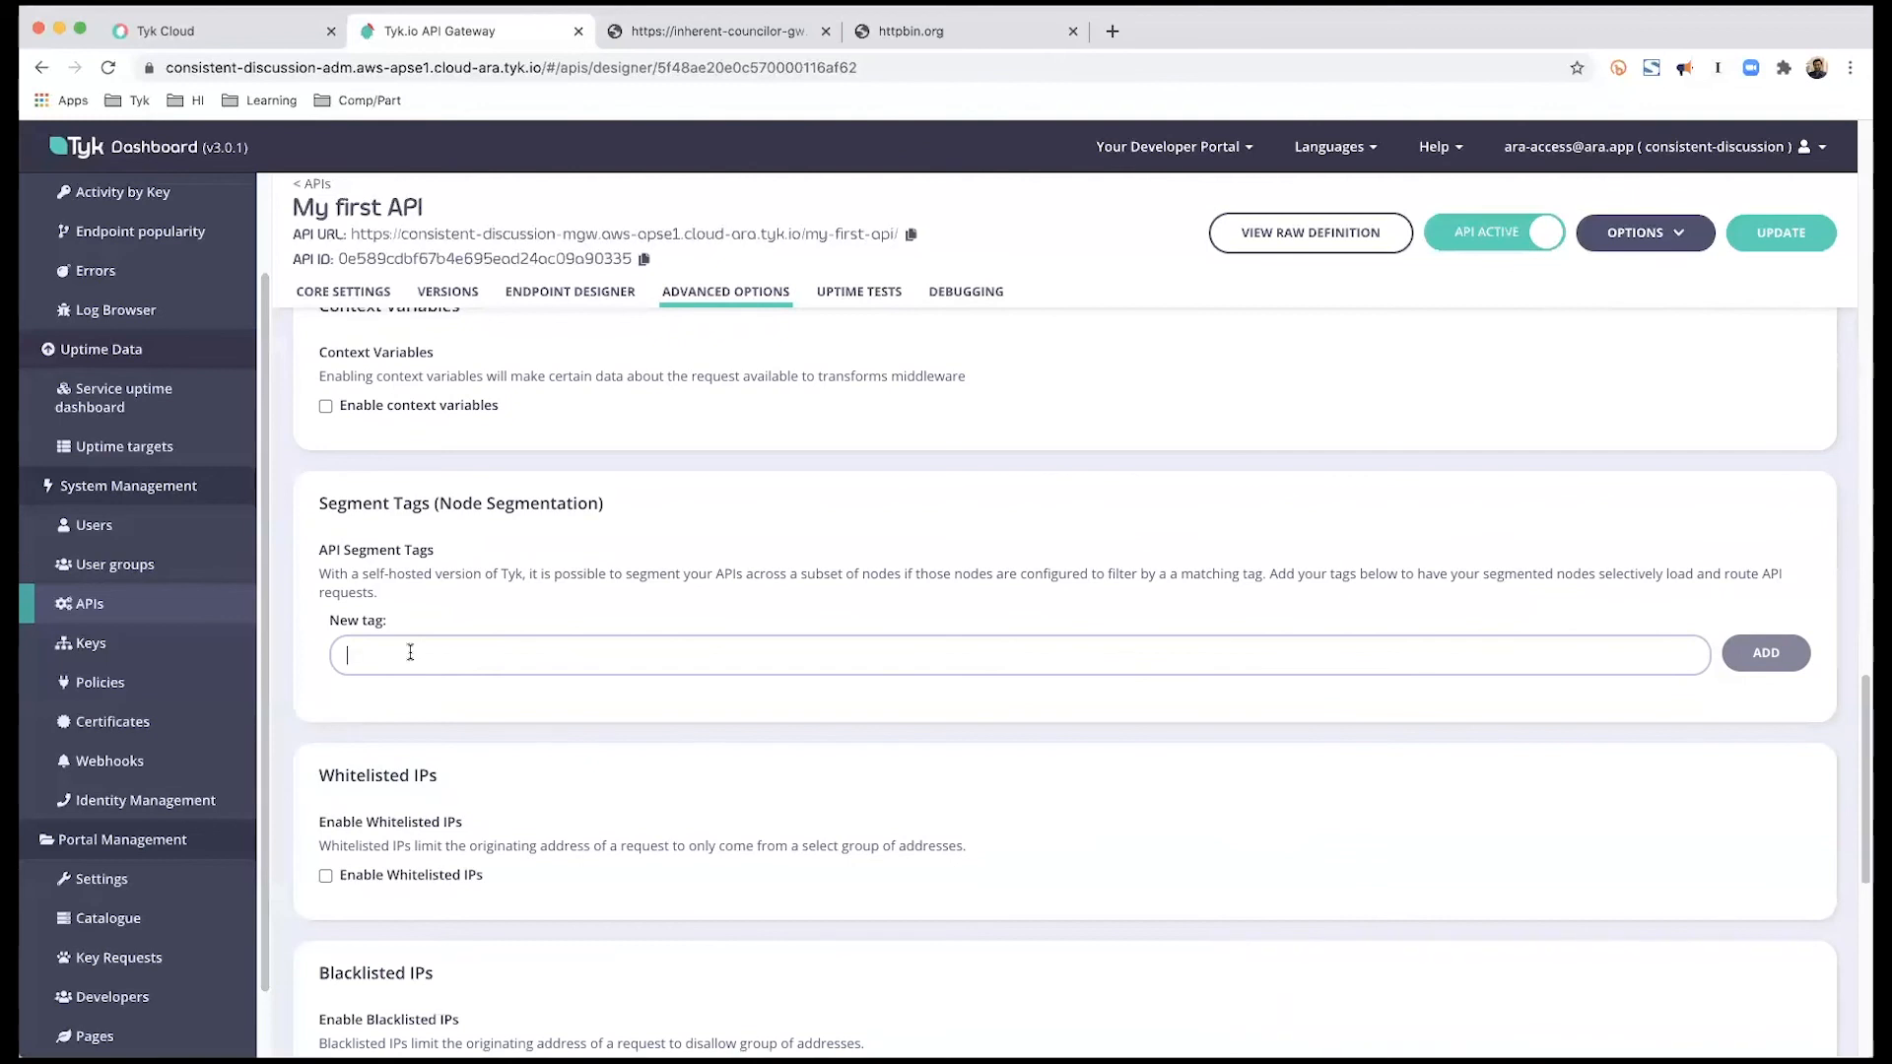
pyautogui.write('edge')
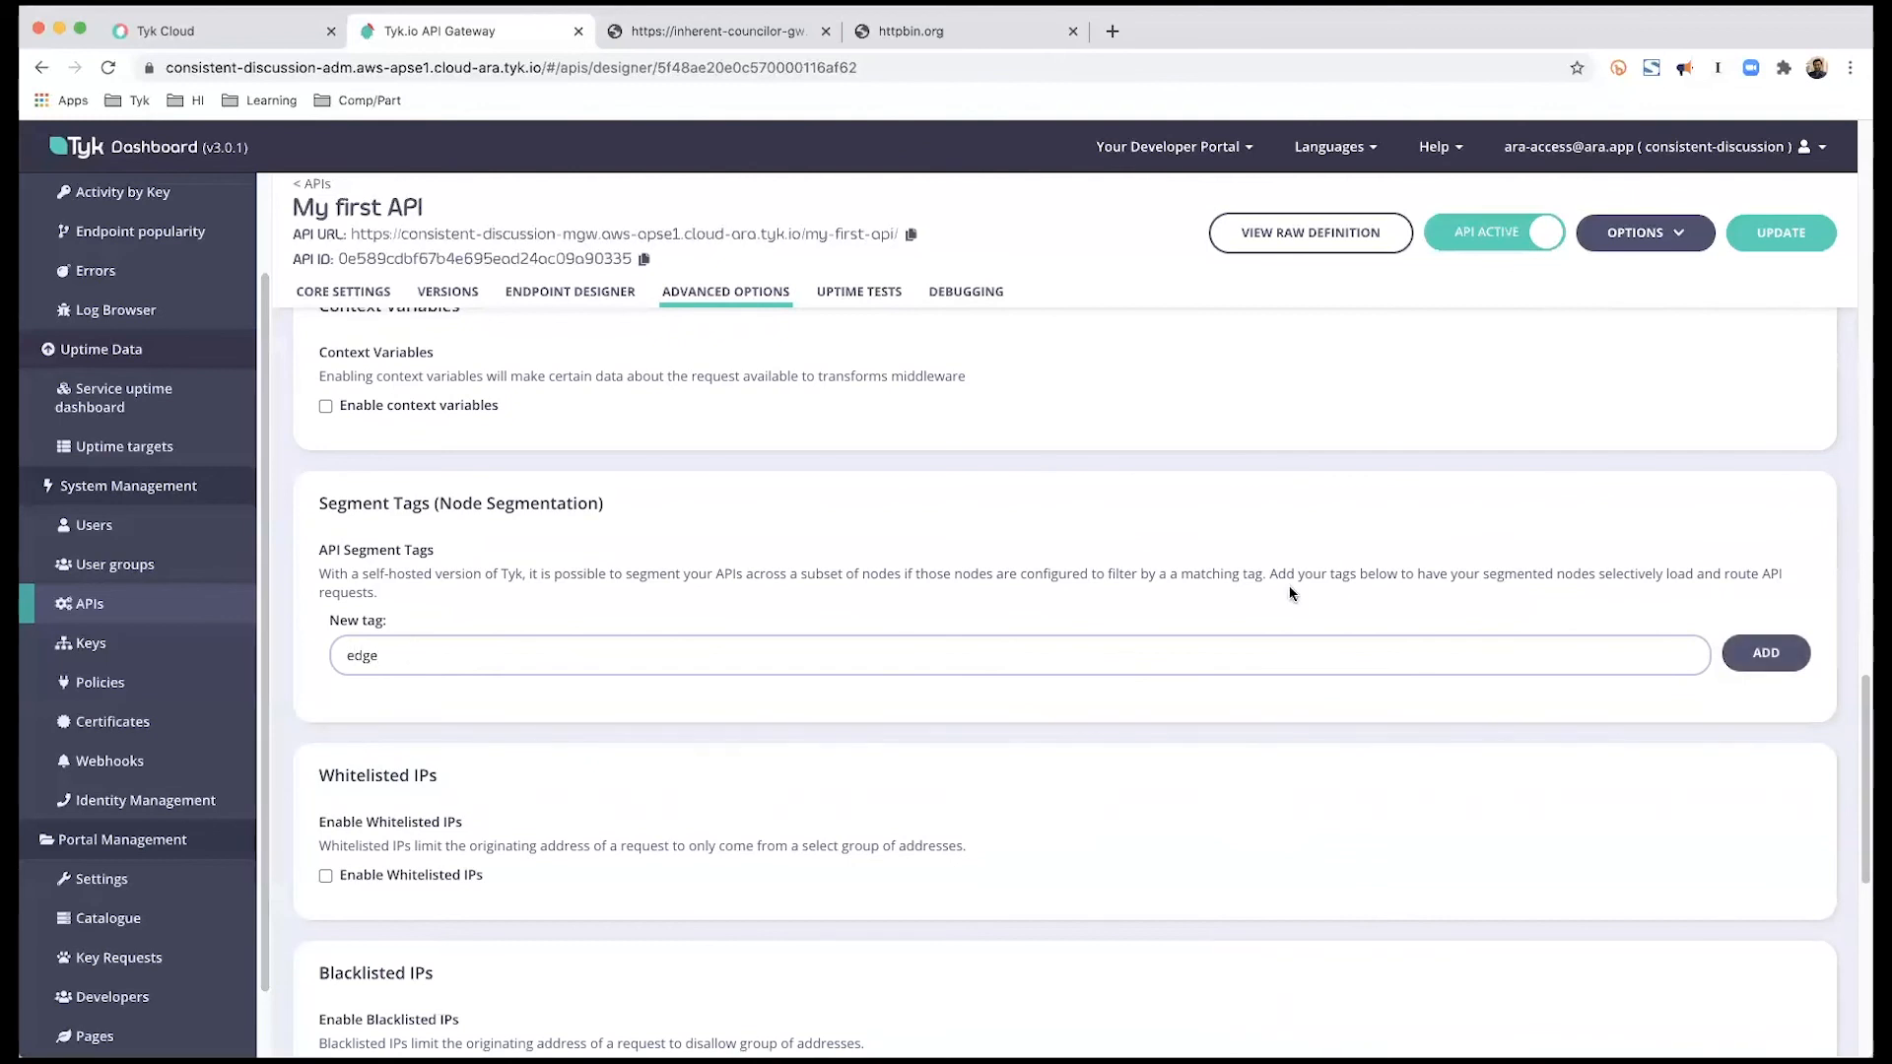
pyautogui.click(1764, 652)
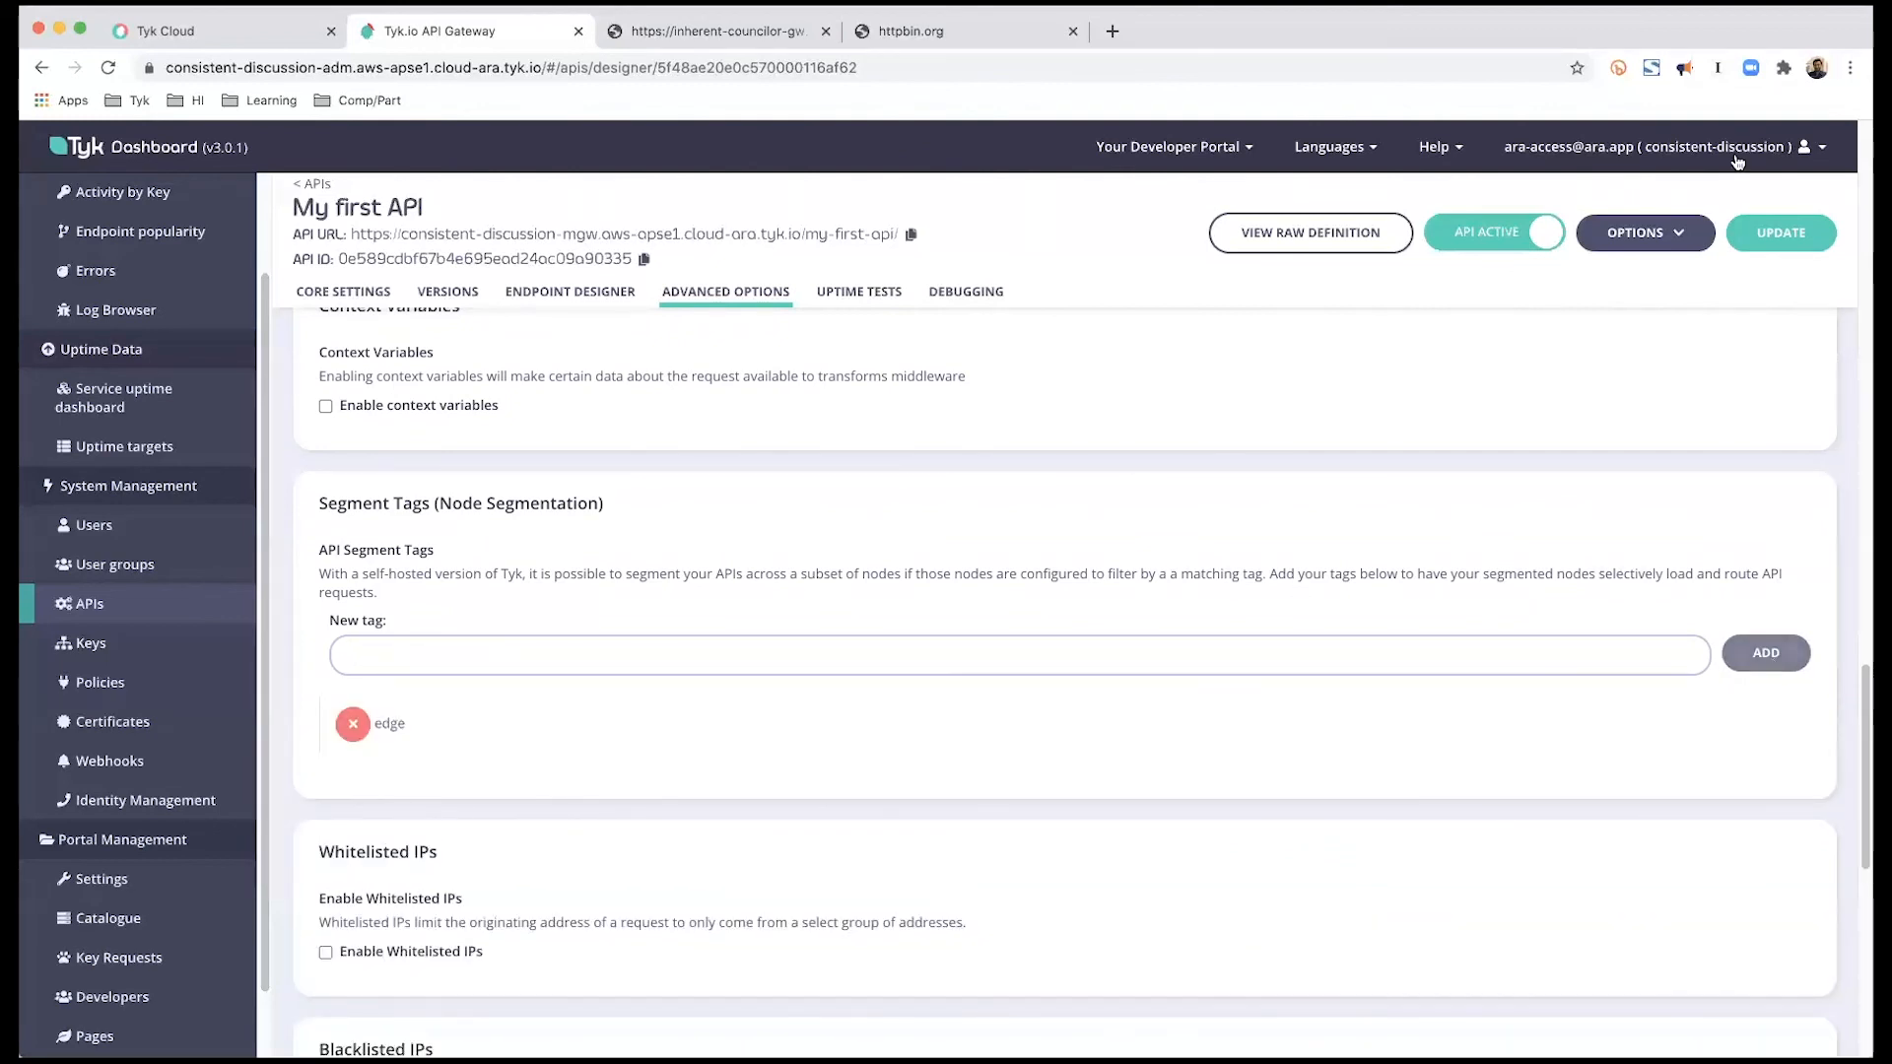
pyautogui.click(1781, 232)
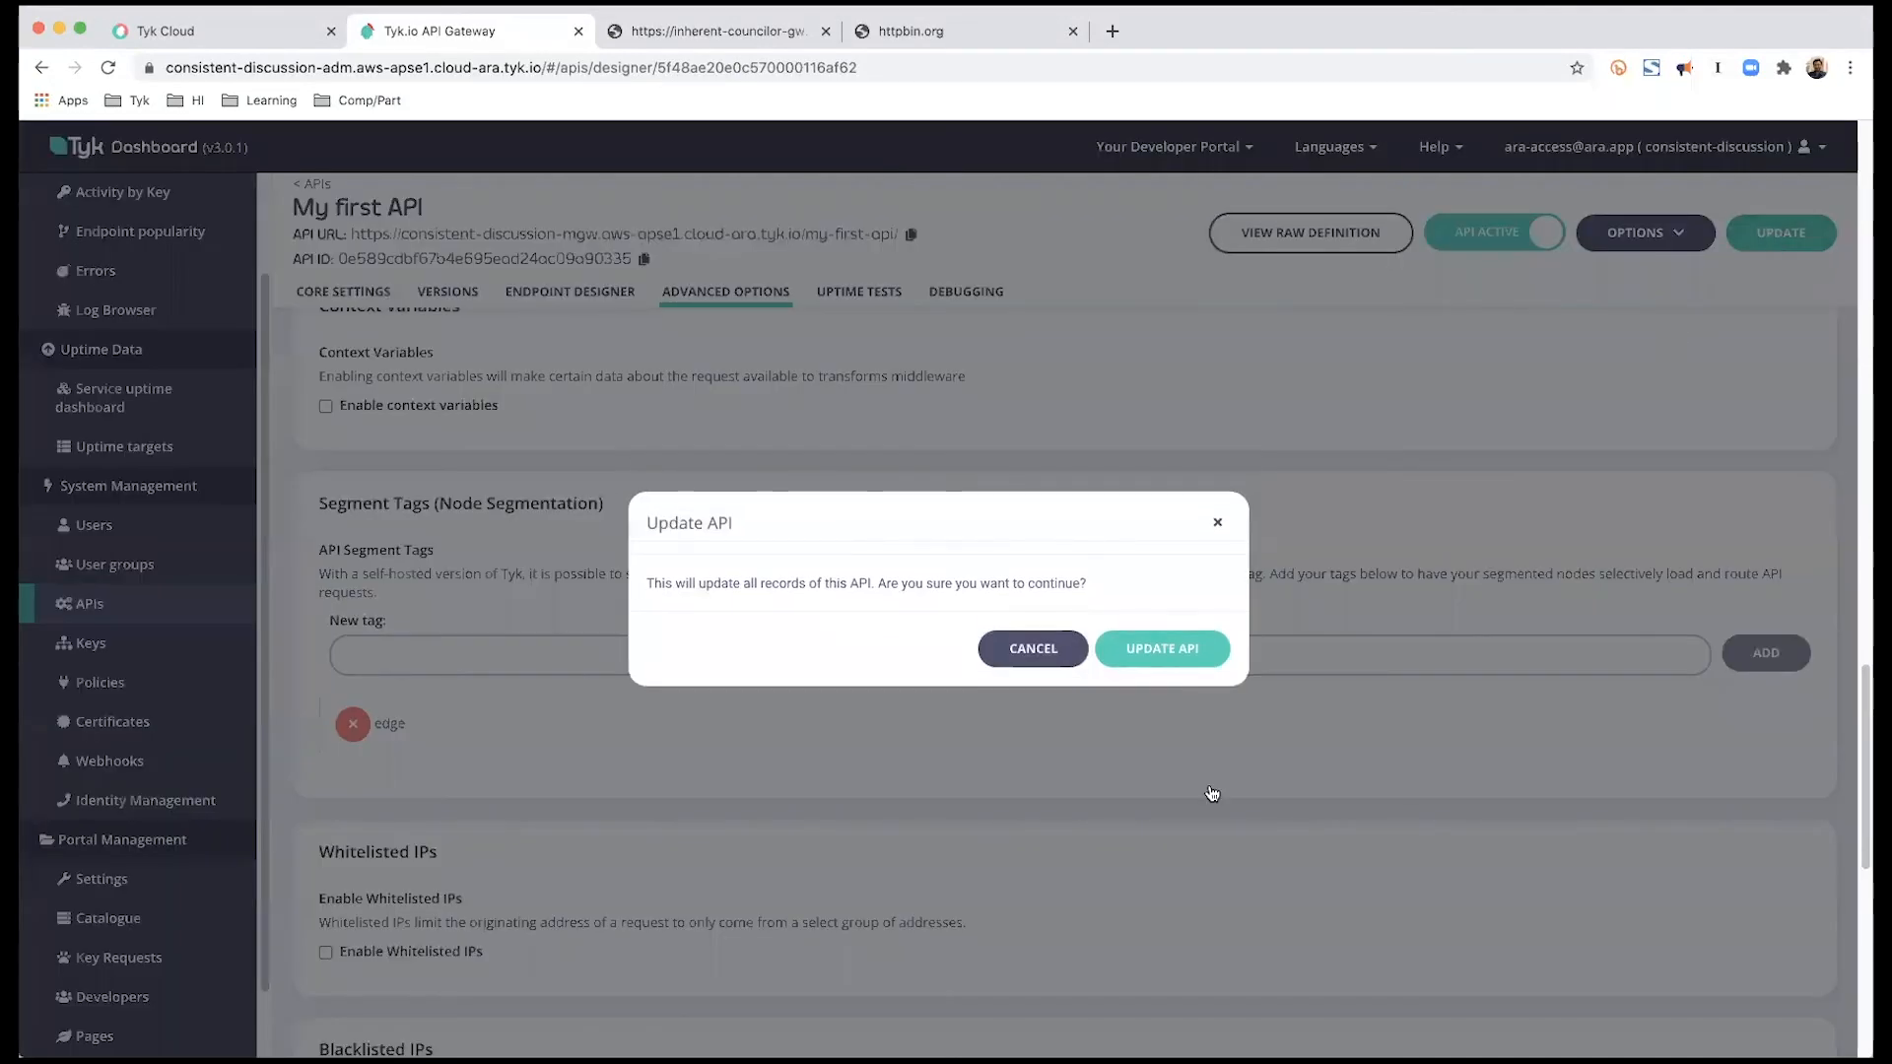
pyautogui.click(1182, 654)
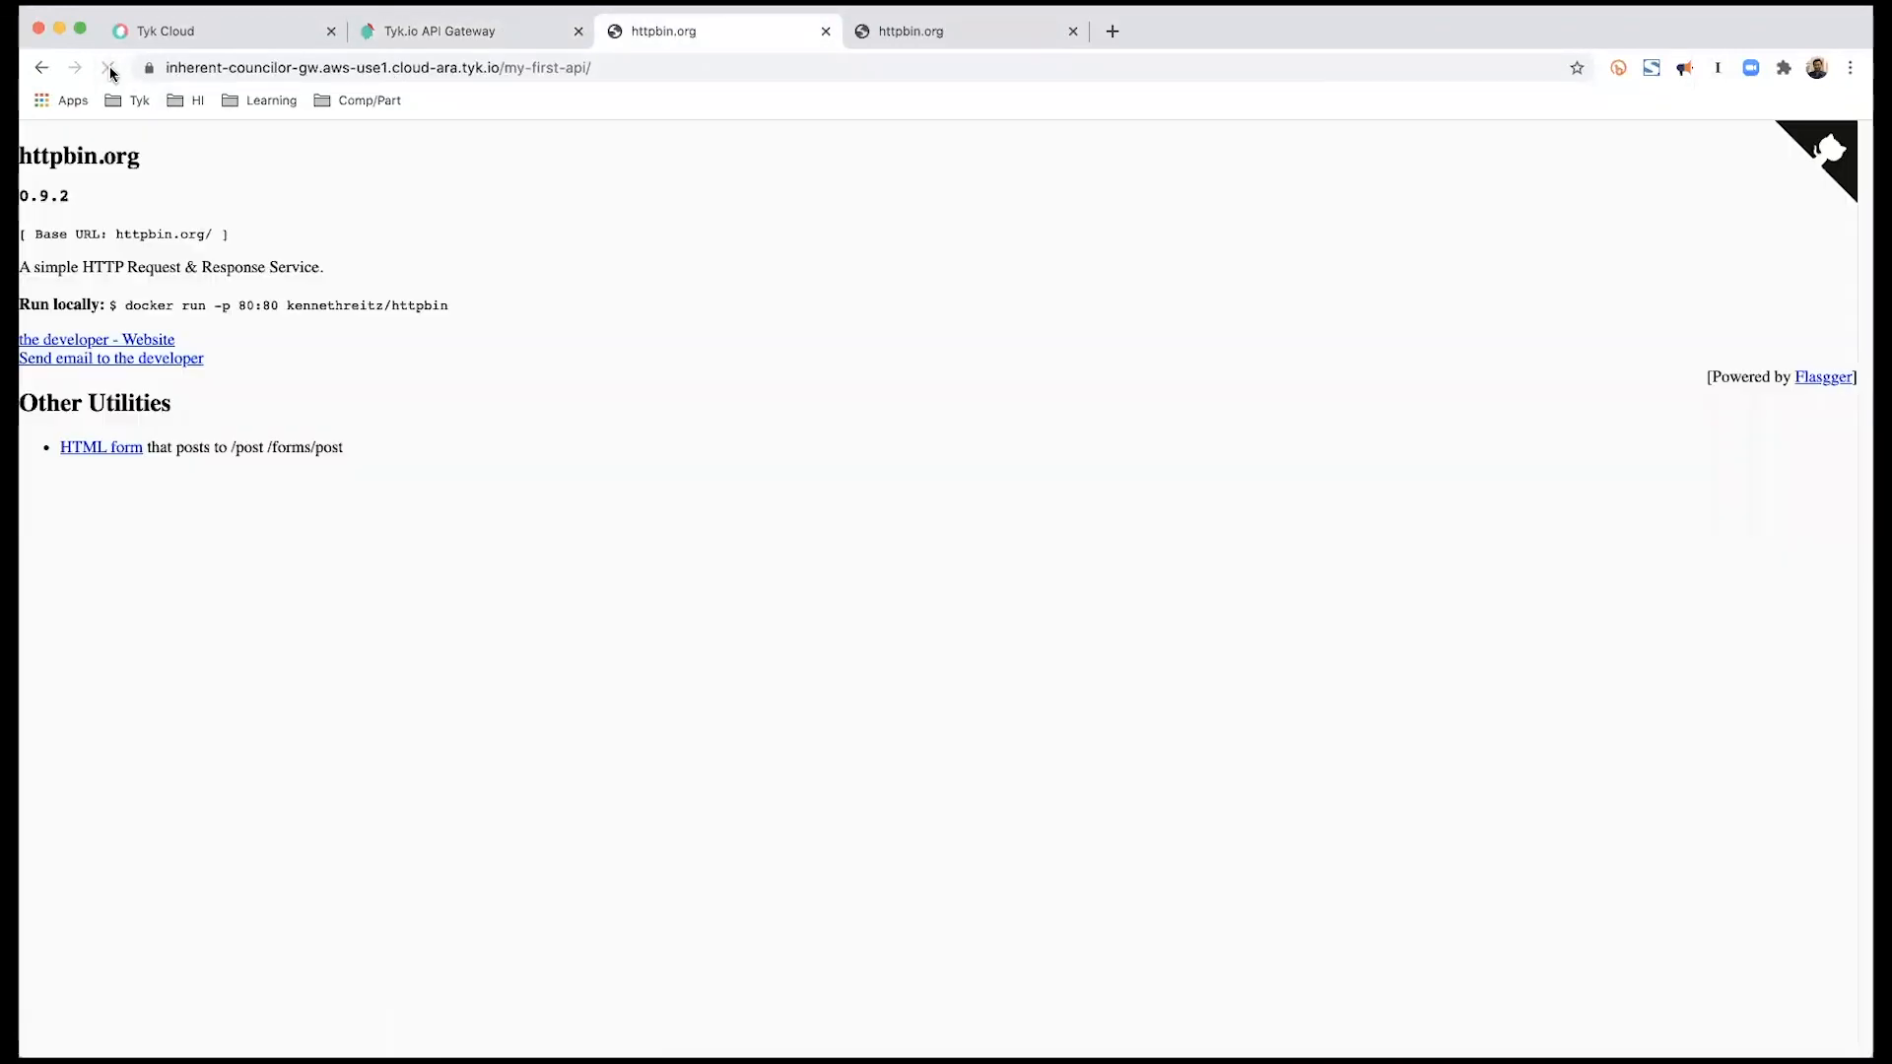
# Confirm the eu-west-2 gateway also serves httpbin for My first API, then return to Tyk Cloud's control plane.
pyautogui.click(936, 29)
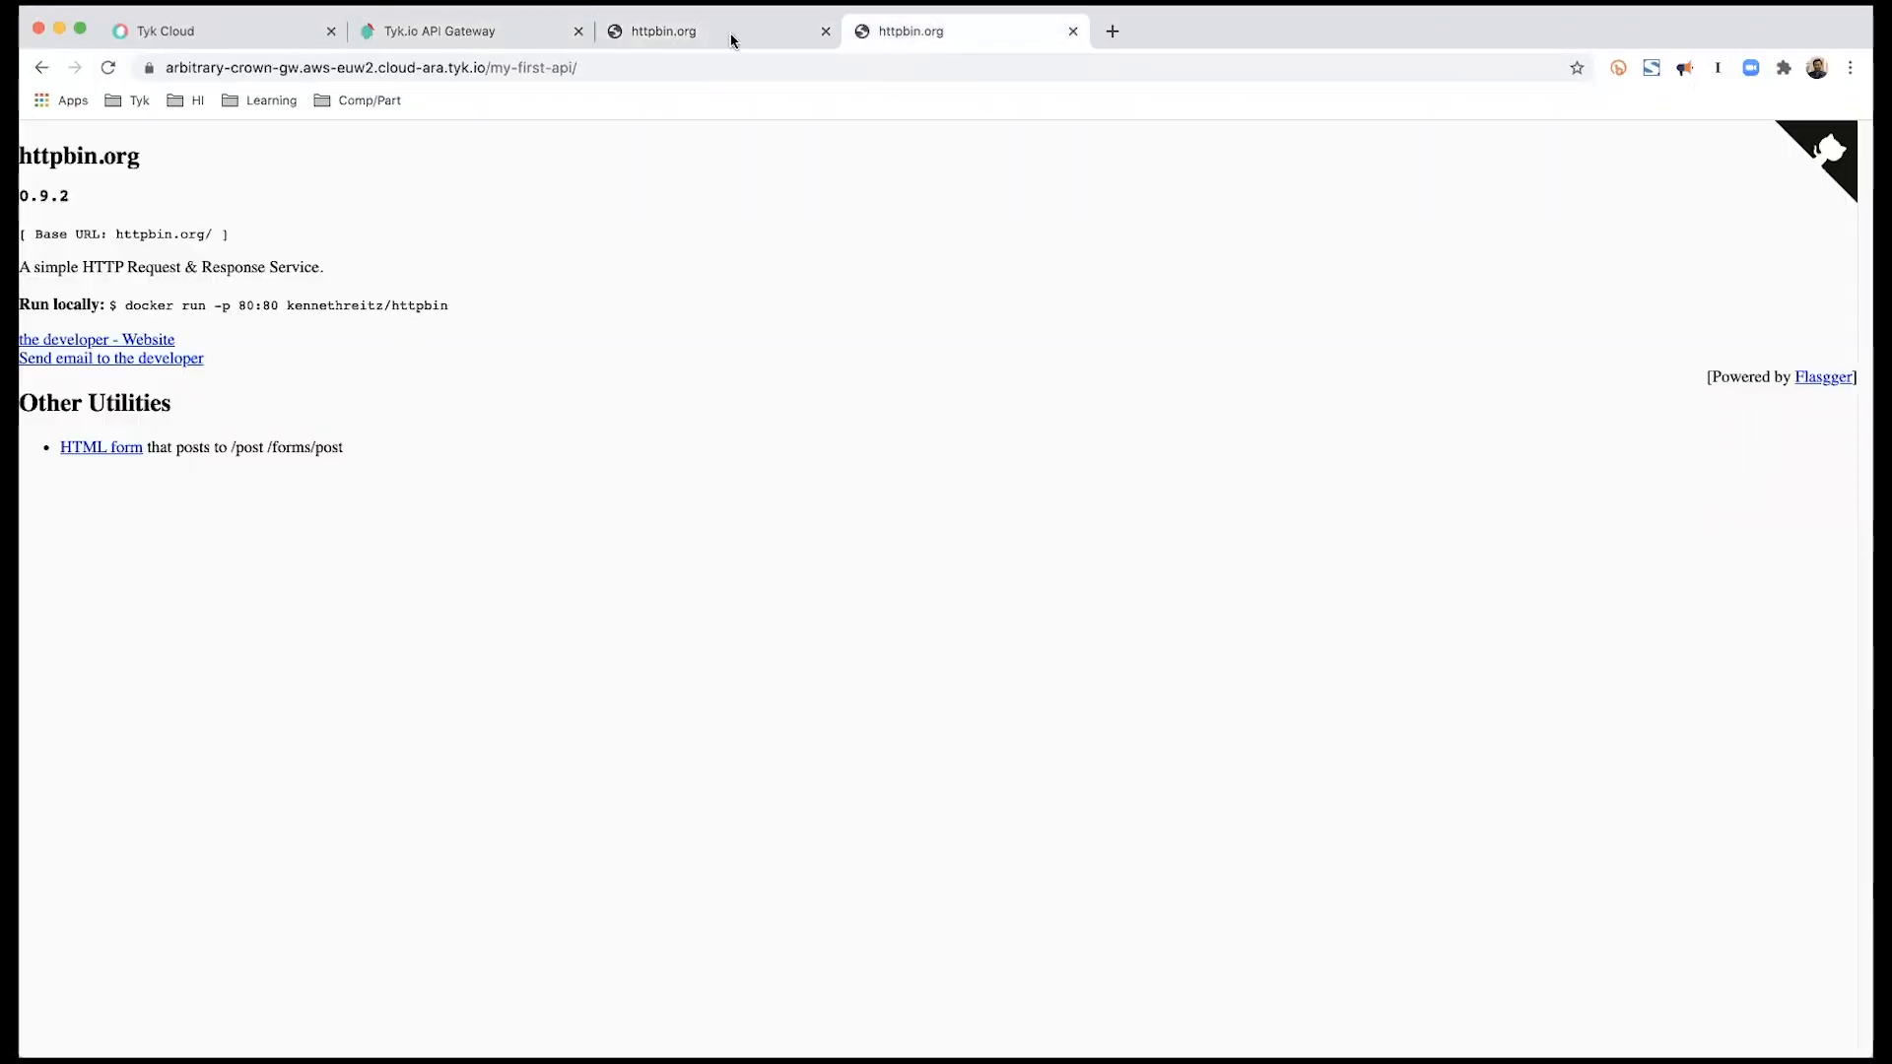
pyautogui.click(108, 67)
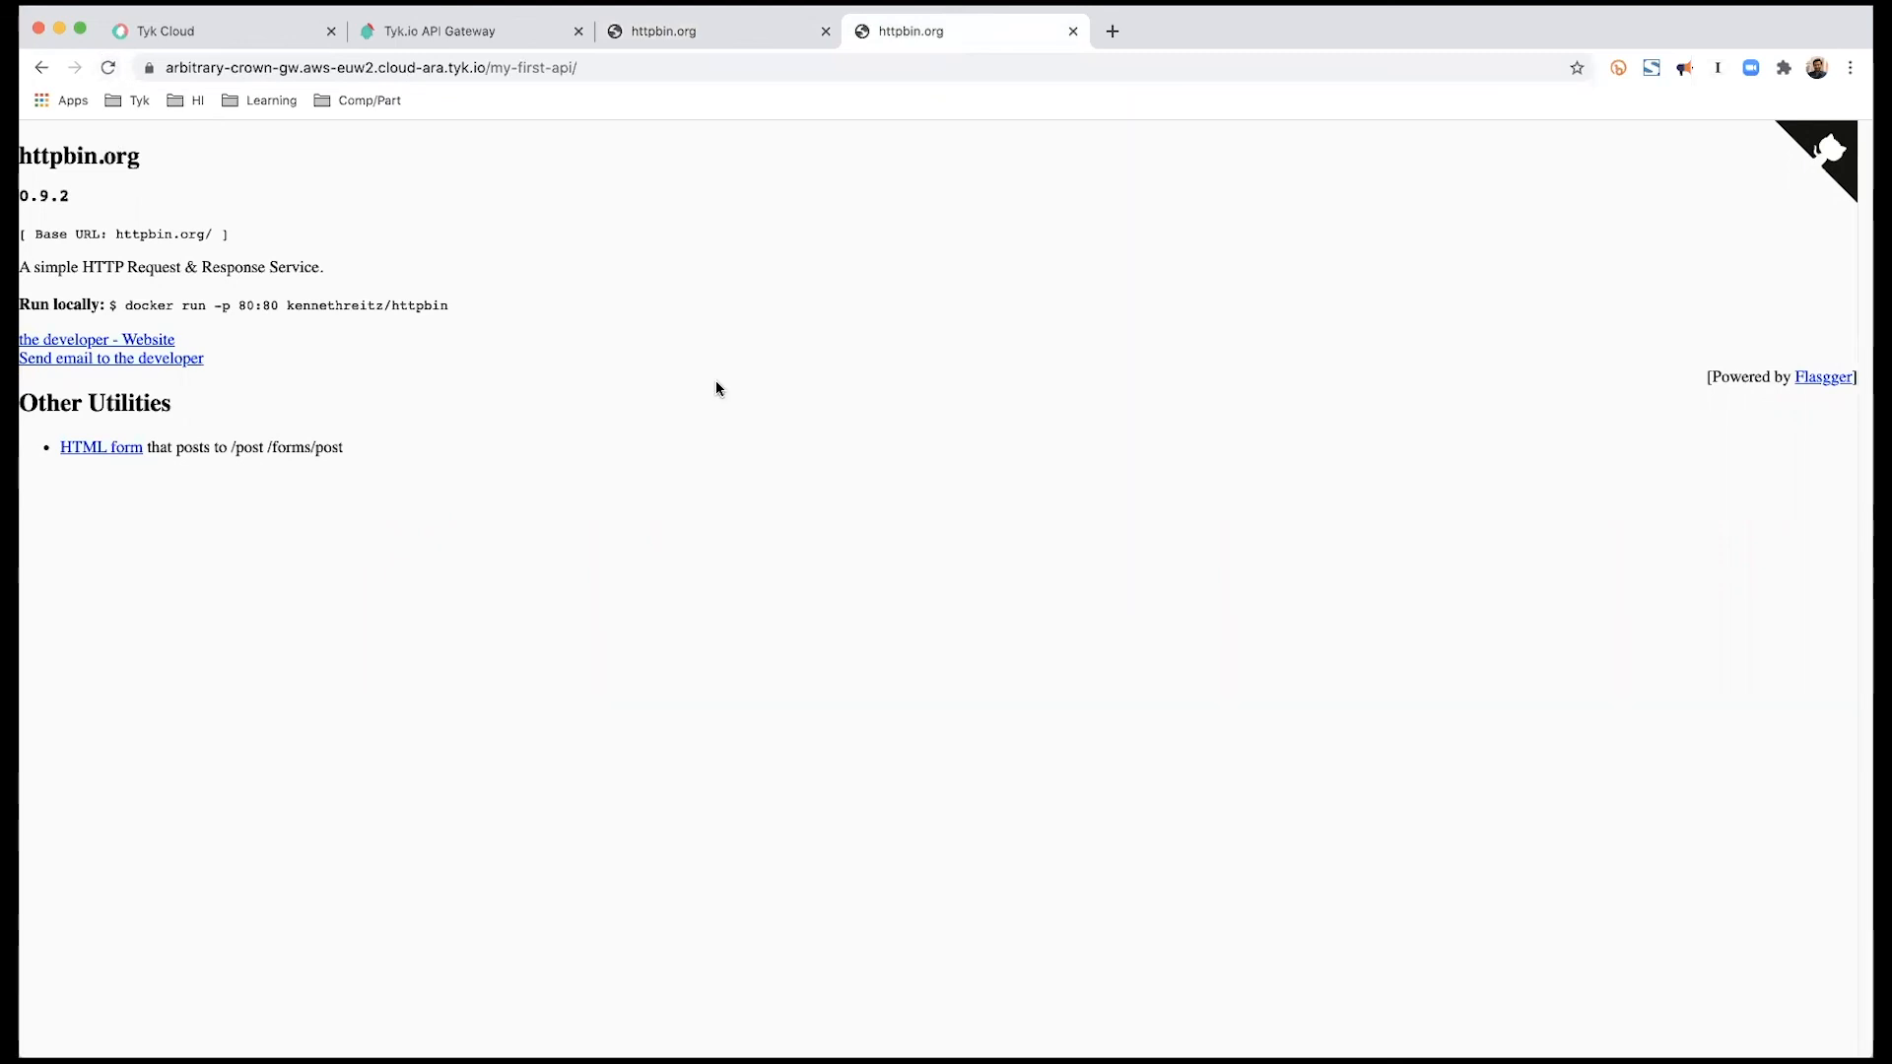
pyautogui.click(204, 25)
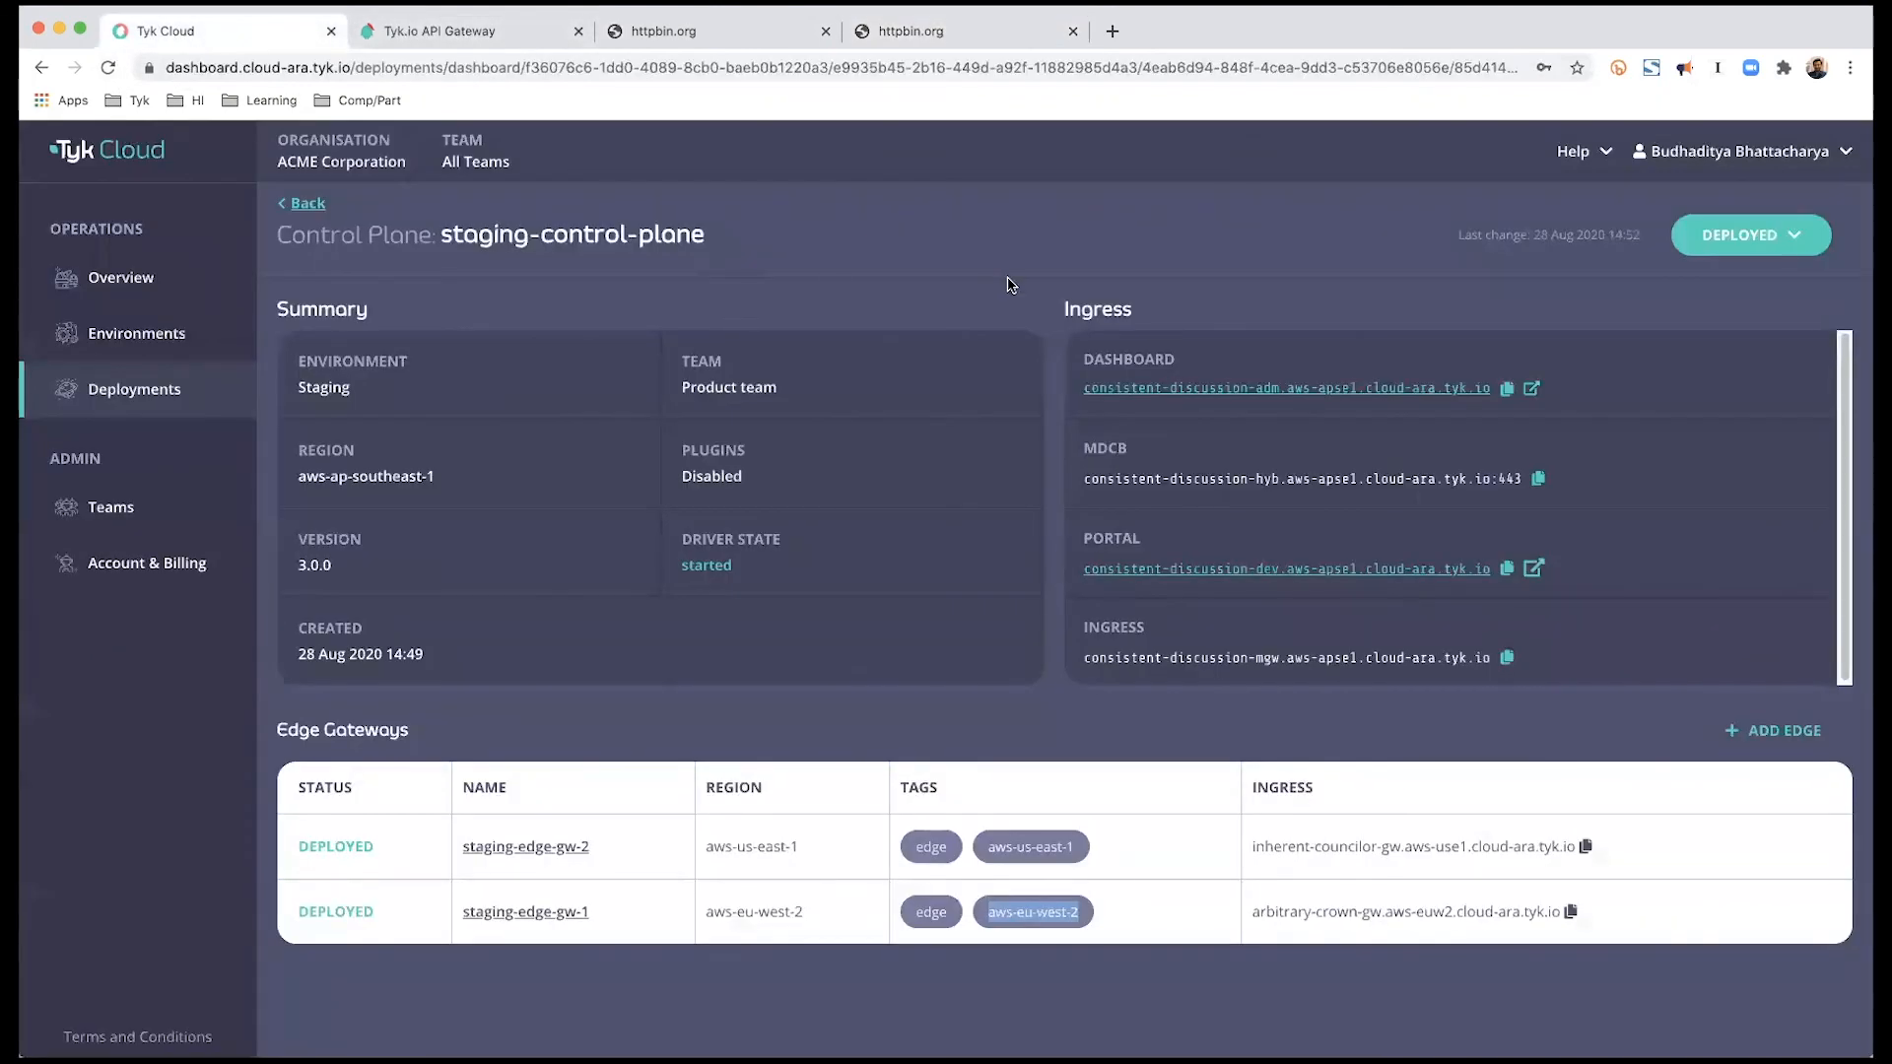